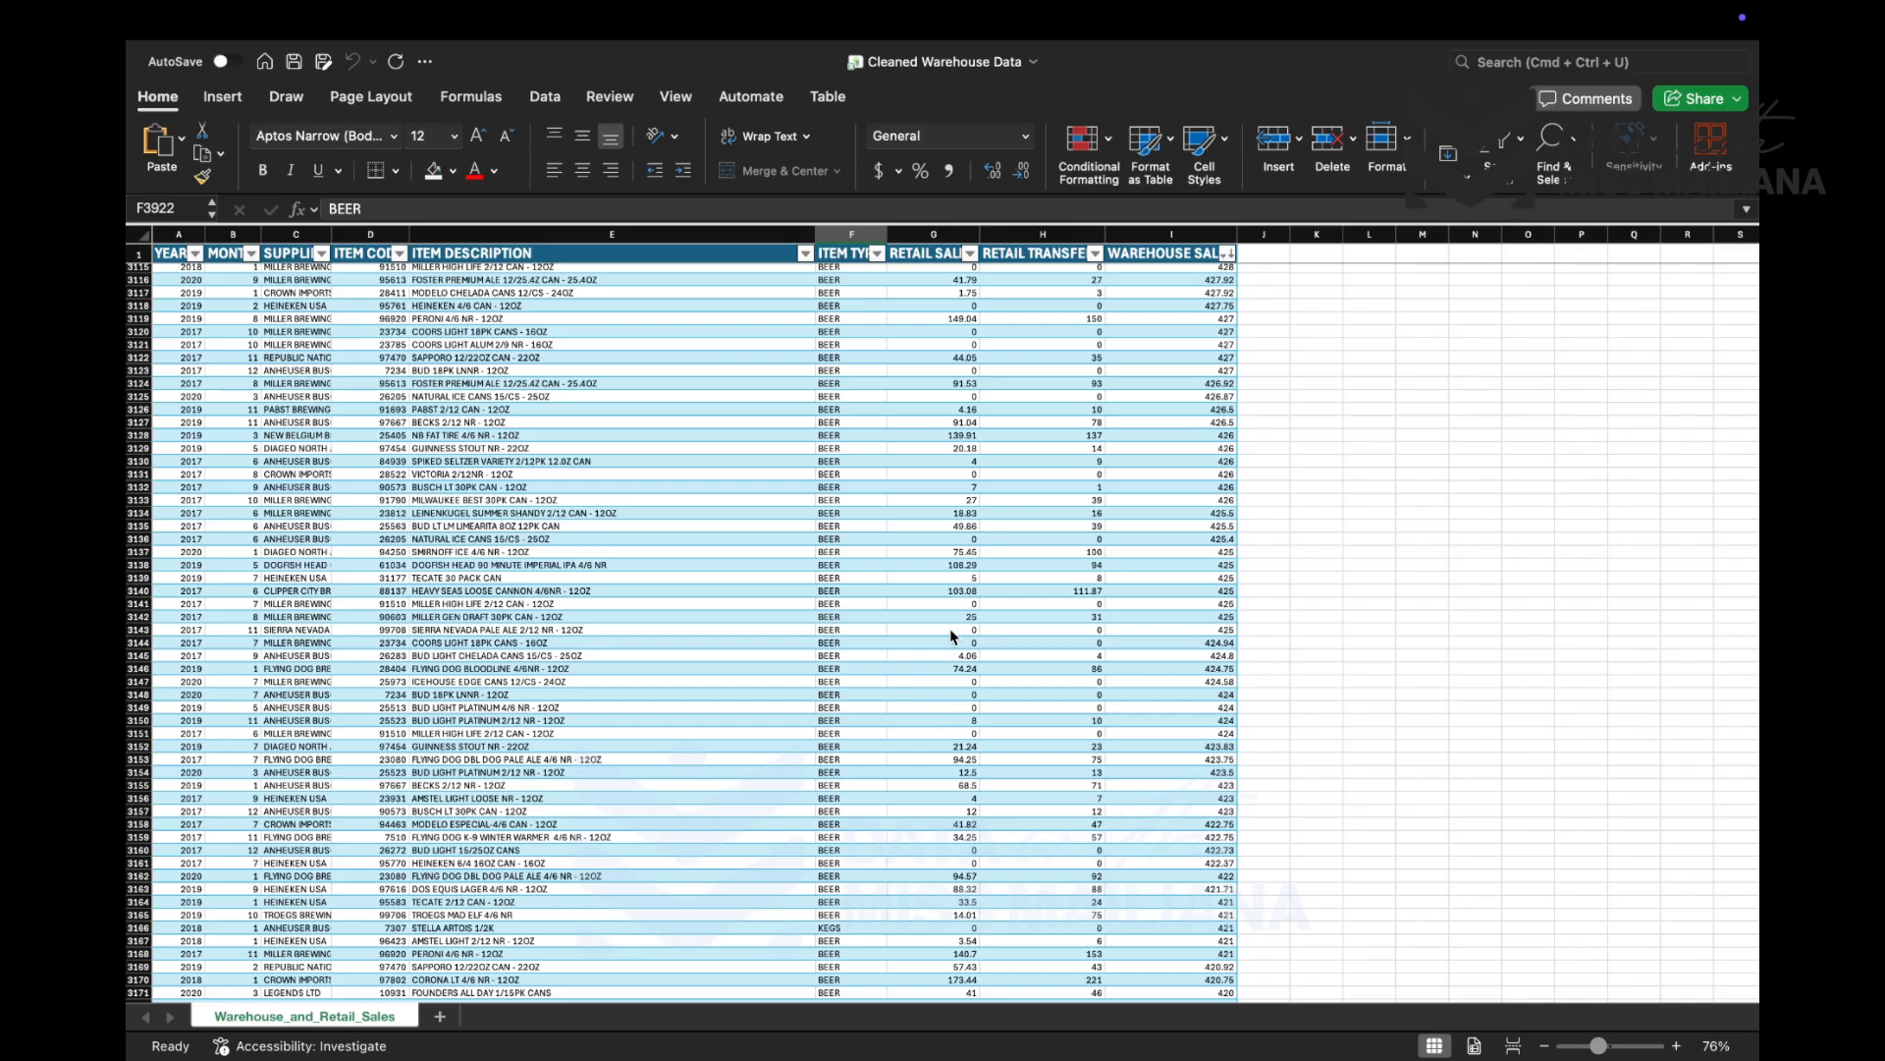
# - Examine the warehouse sales records in the rows above at 110% zoom
pyautogui.click(1677, 1047)
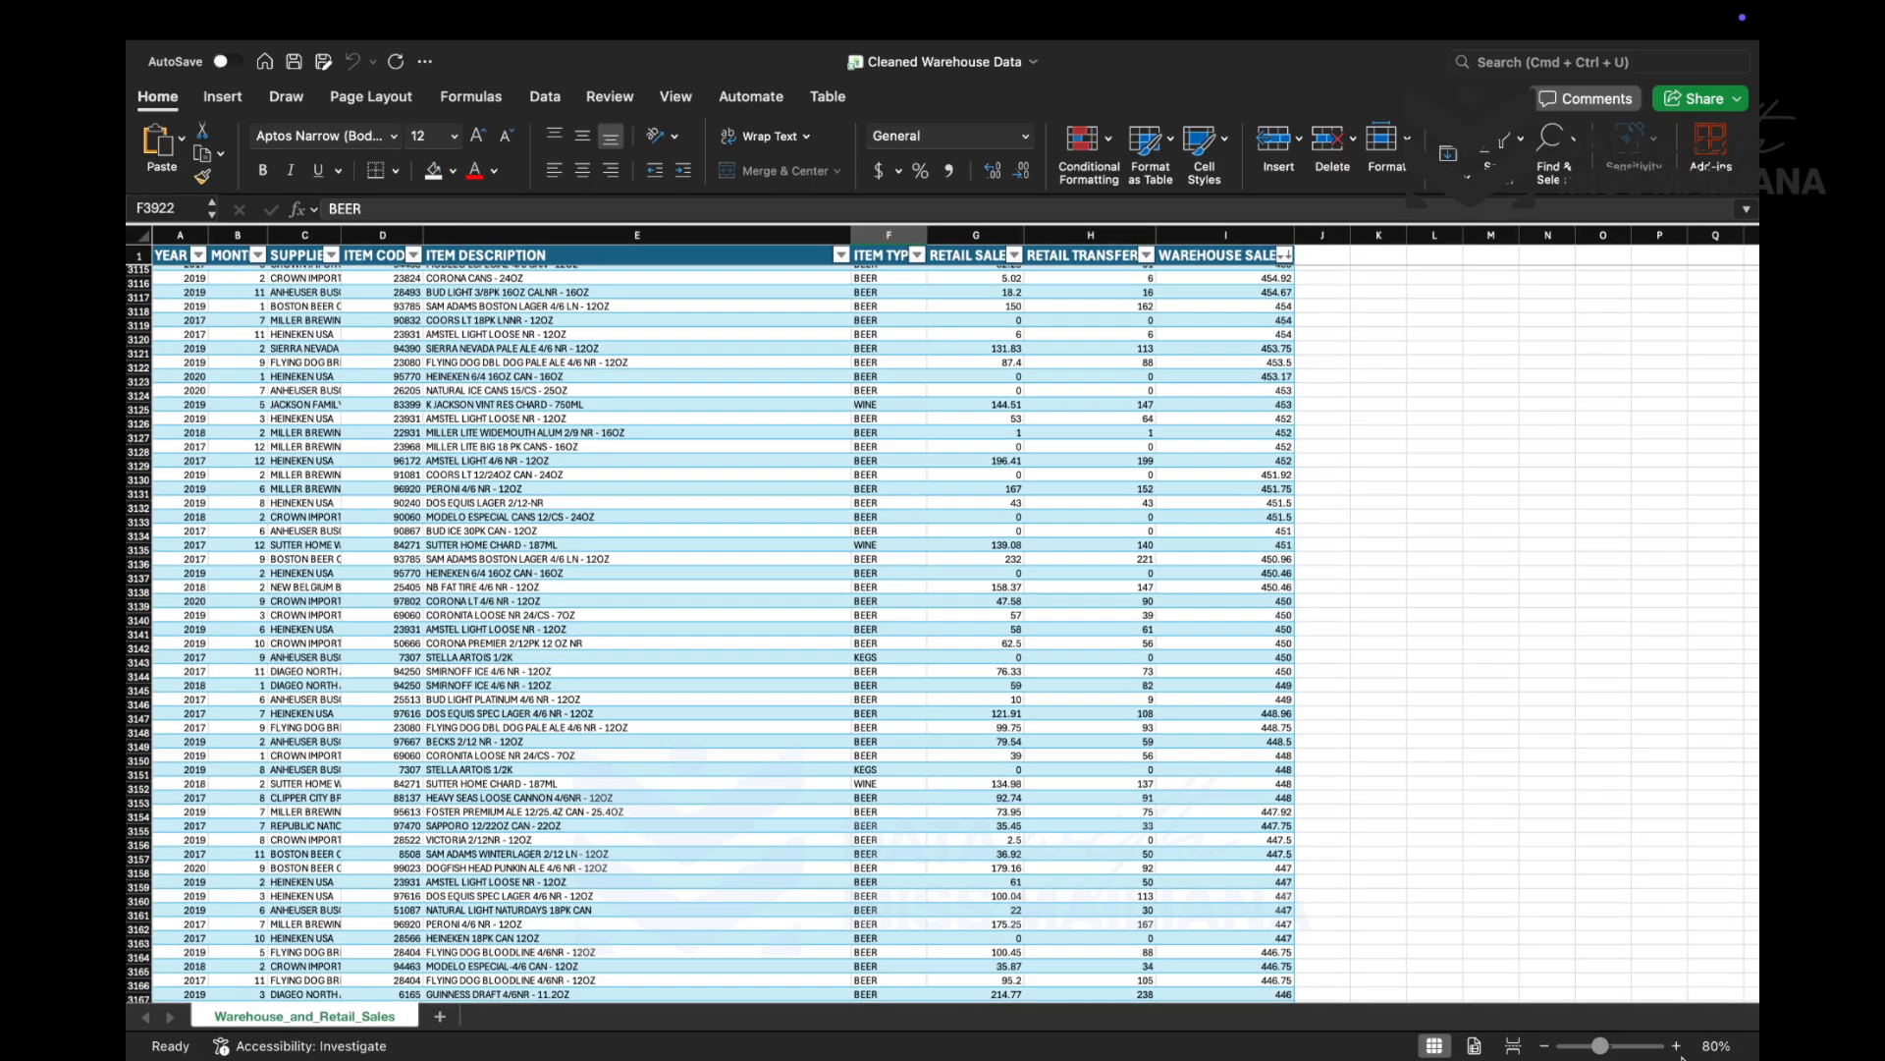
pyautogui.click(1678, 1047)
pyautogui.click(1677, 1047)
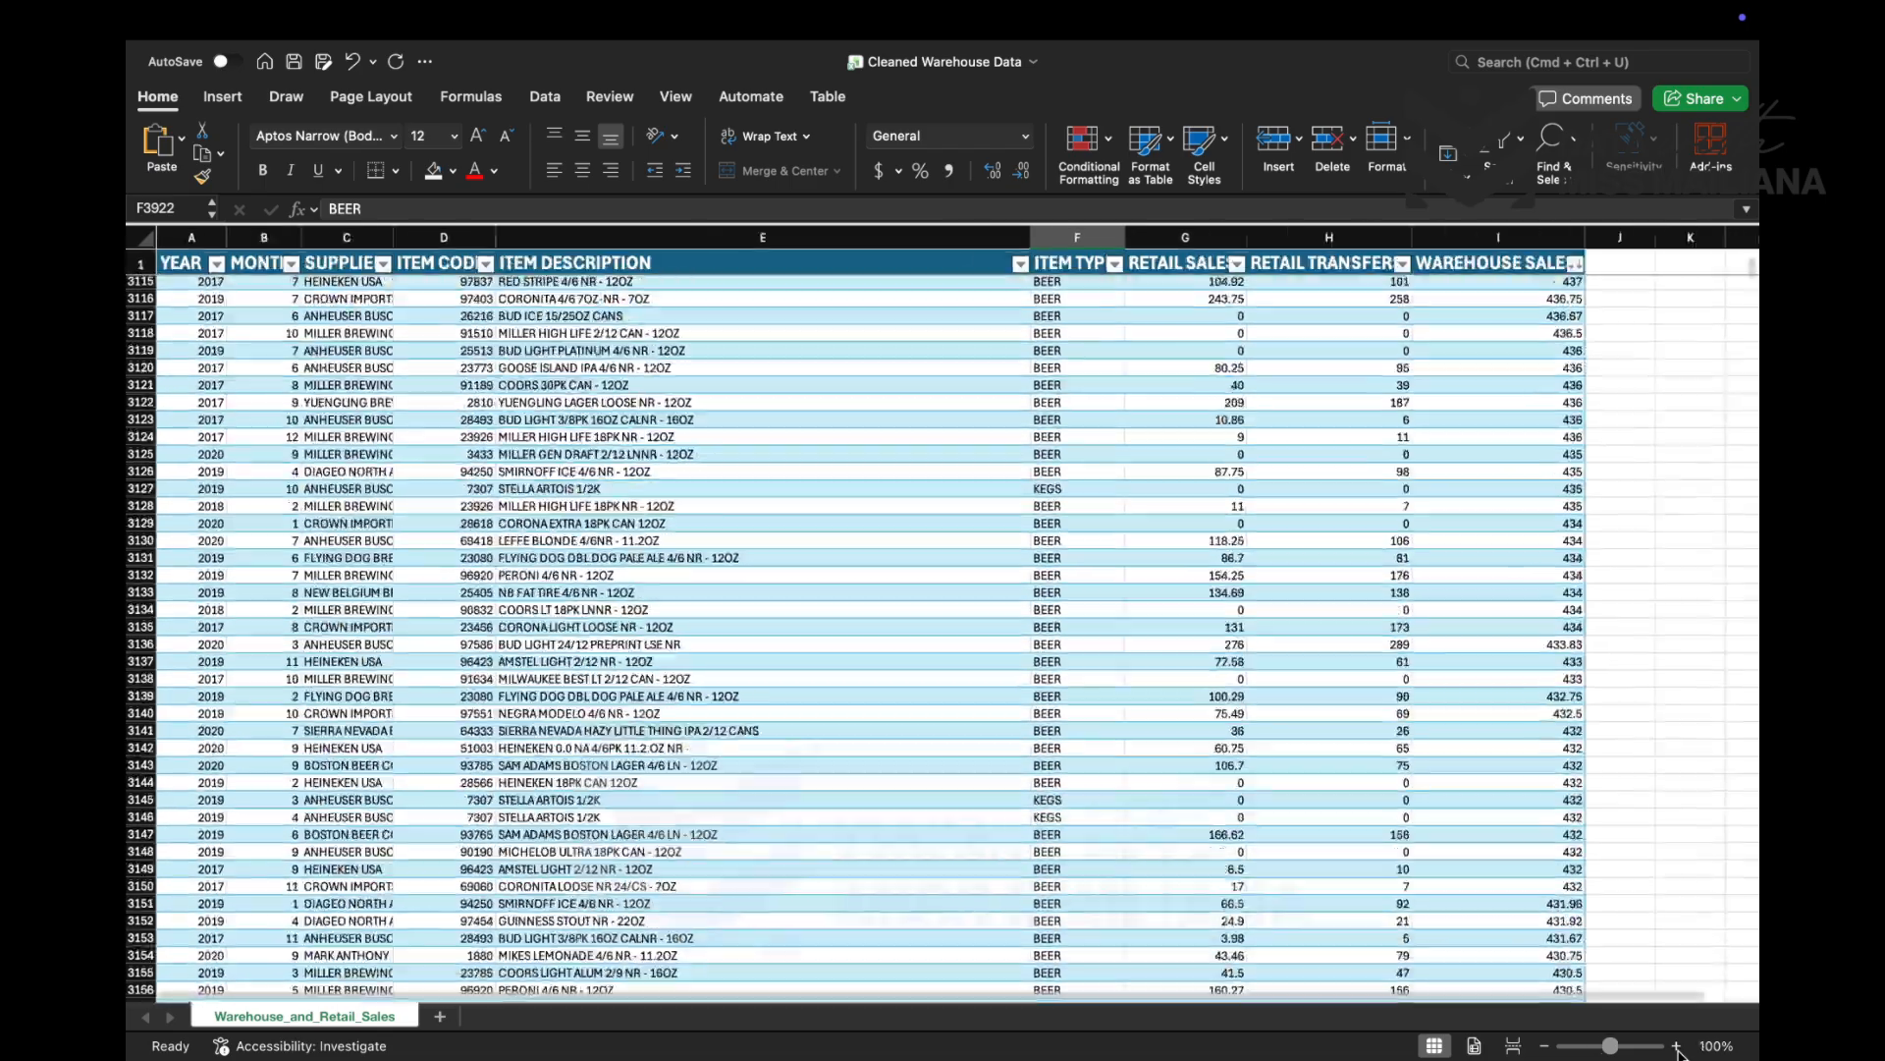
pyautogui.click(1677, 1047)
pyautogui.scroll(20, 1431, 812)
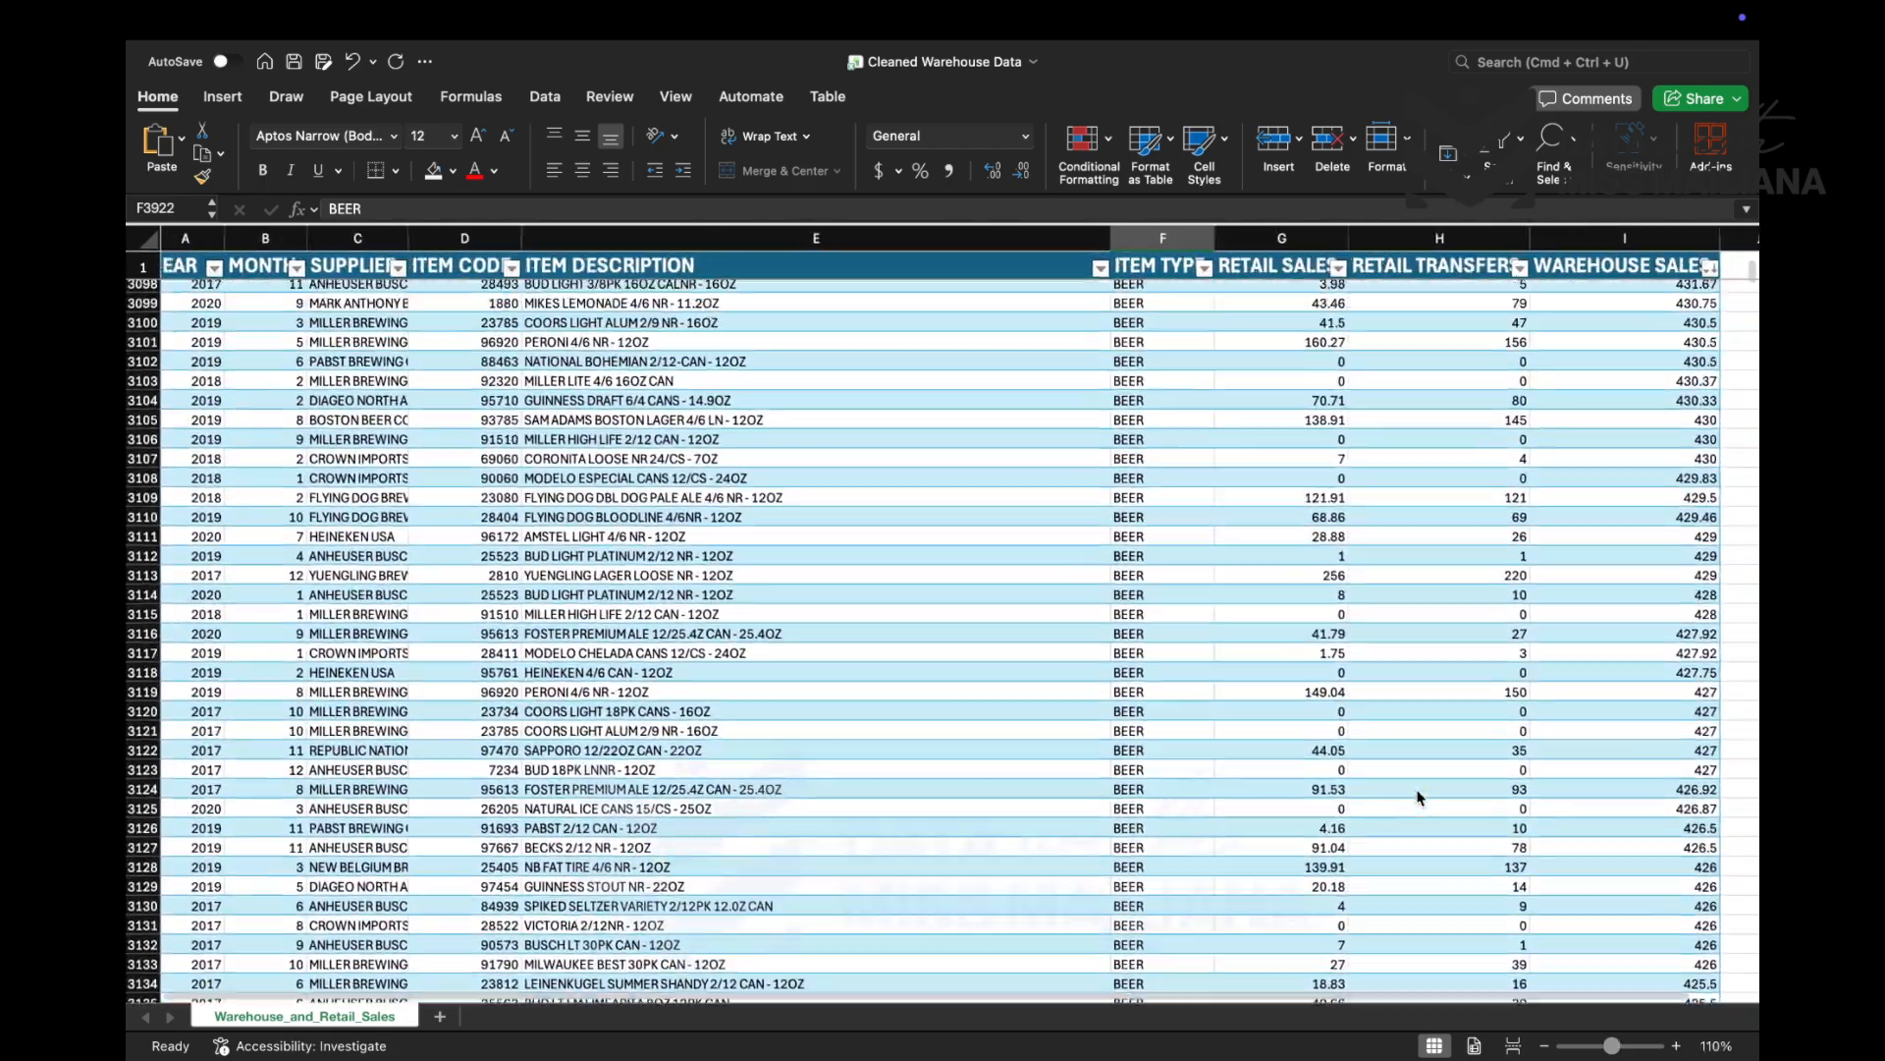
pyautogui.scroll(20, 1419, 797)
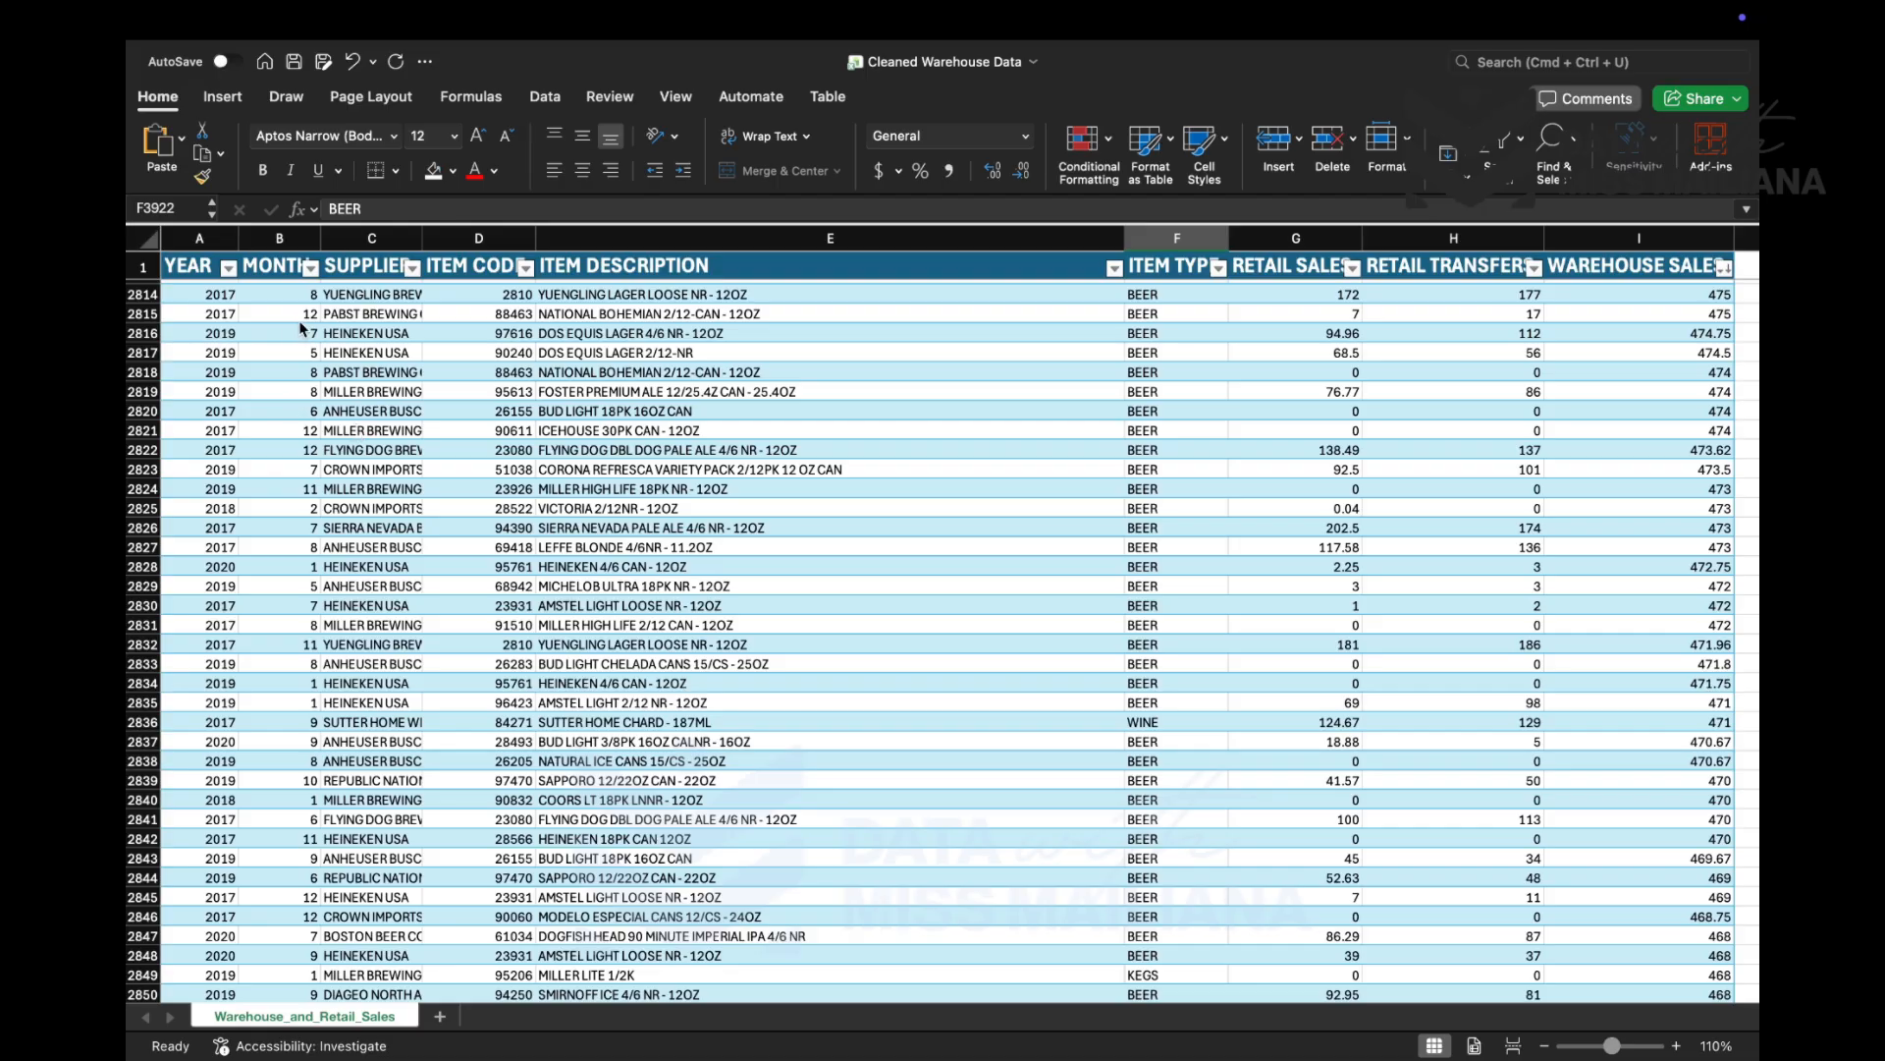
pyautogui.scroll(5, 302, 328)
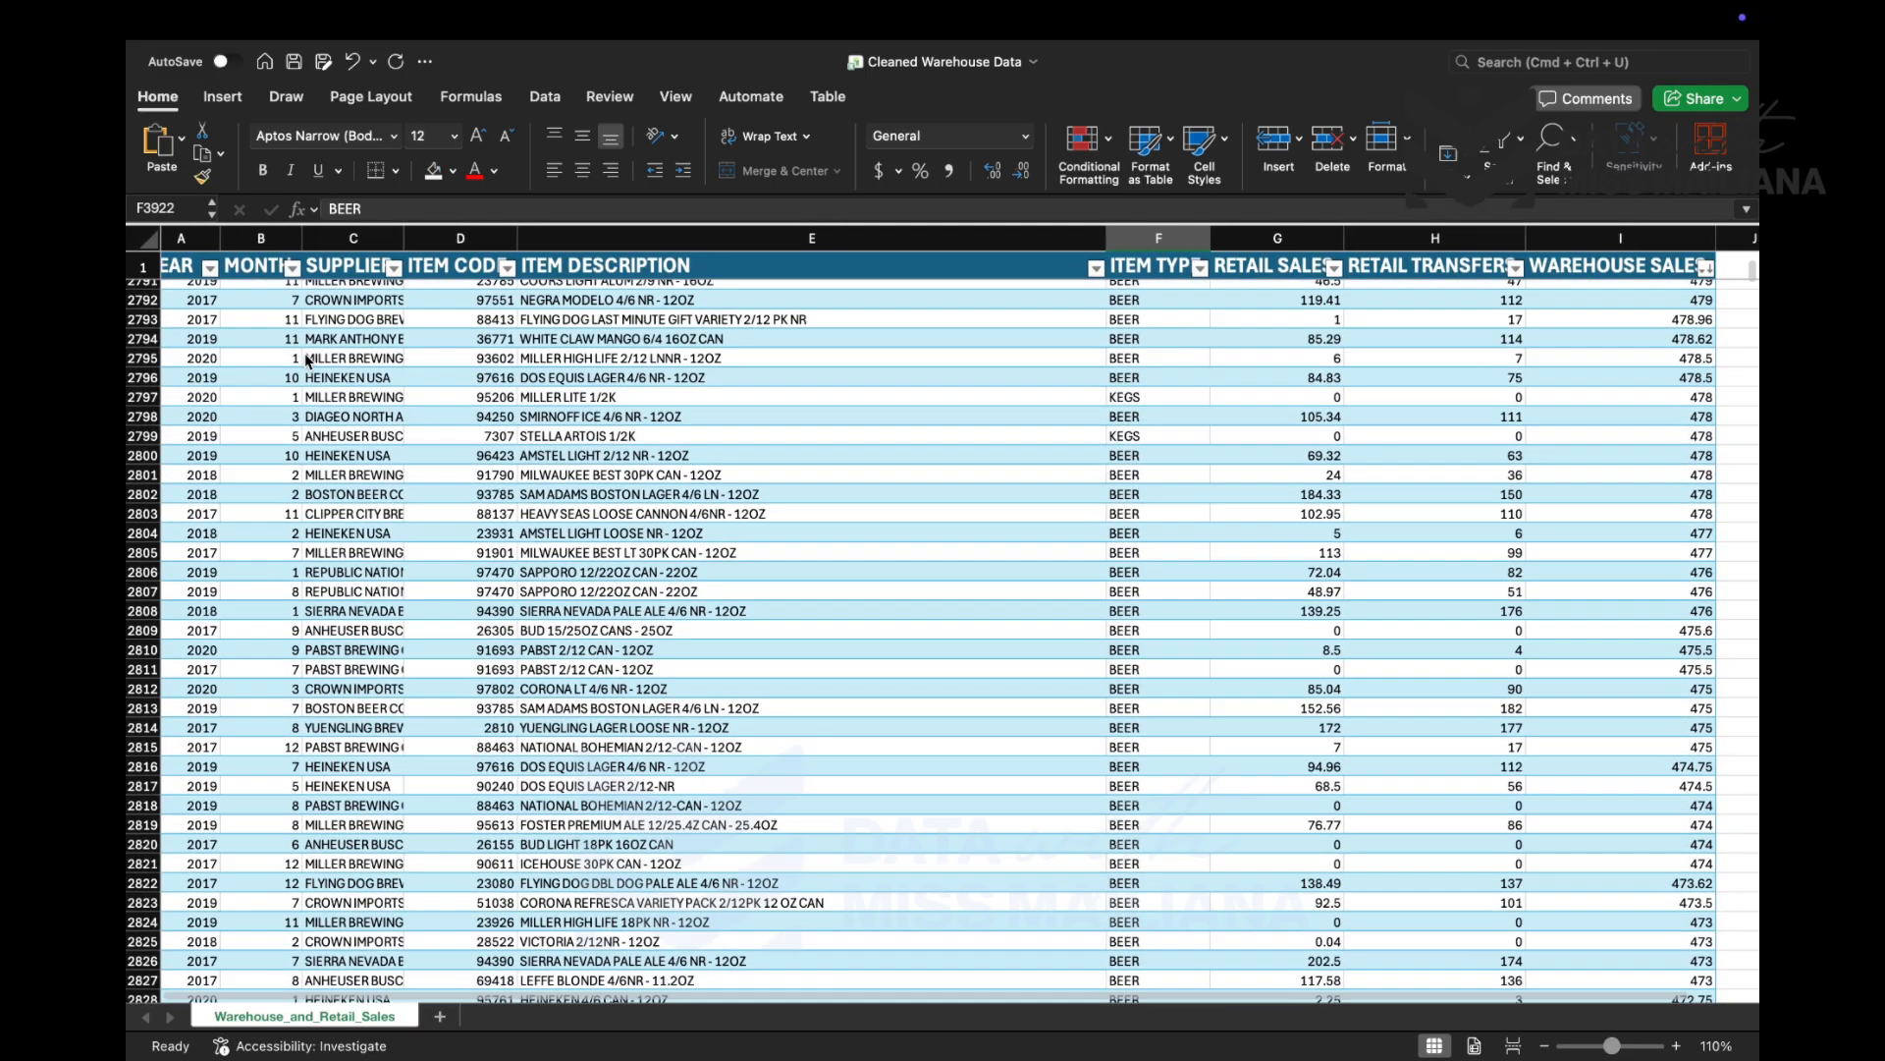
pyautogui.scroll(3, 307, 361)
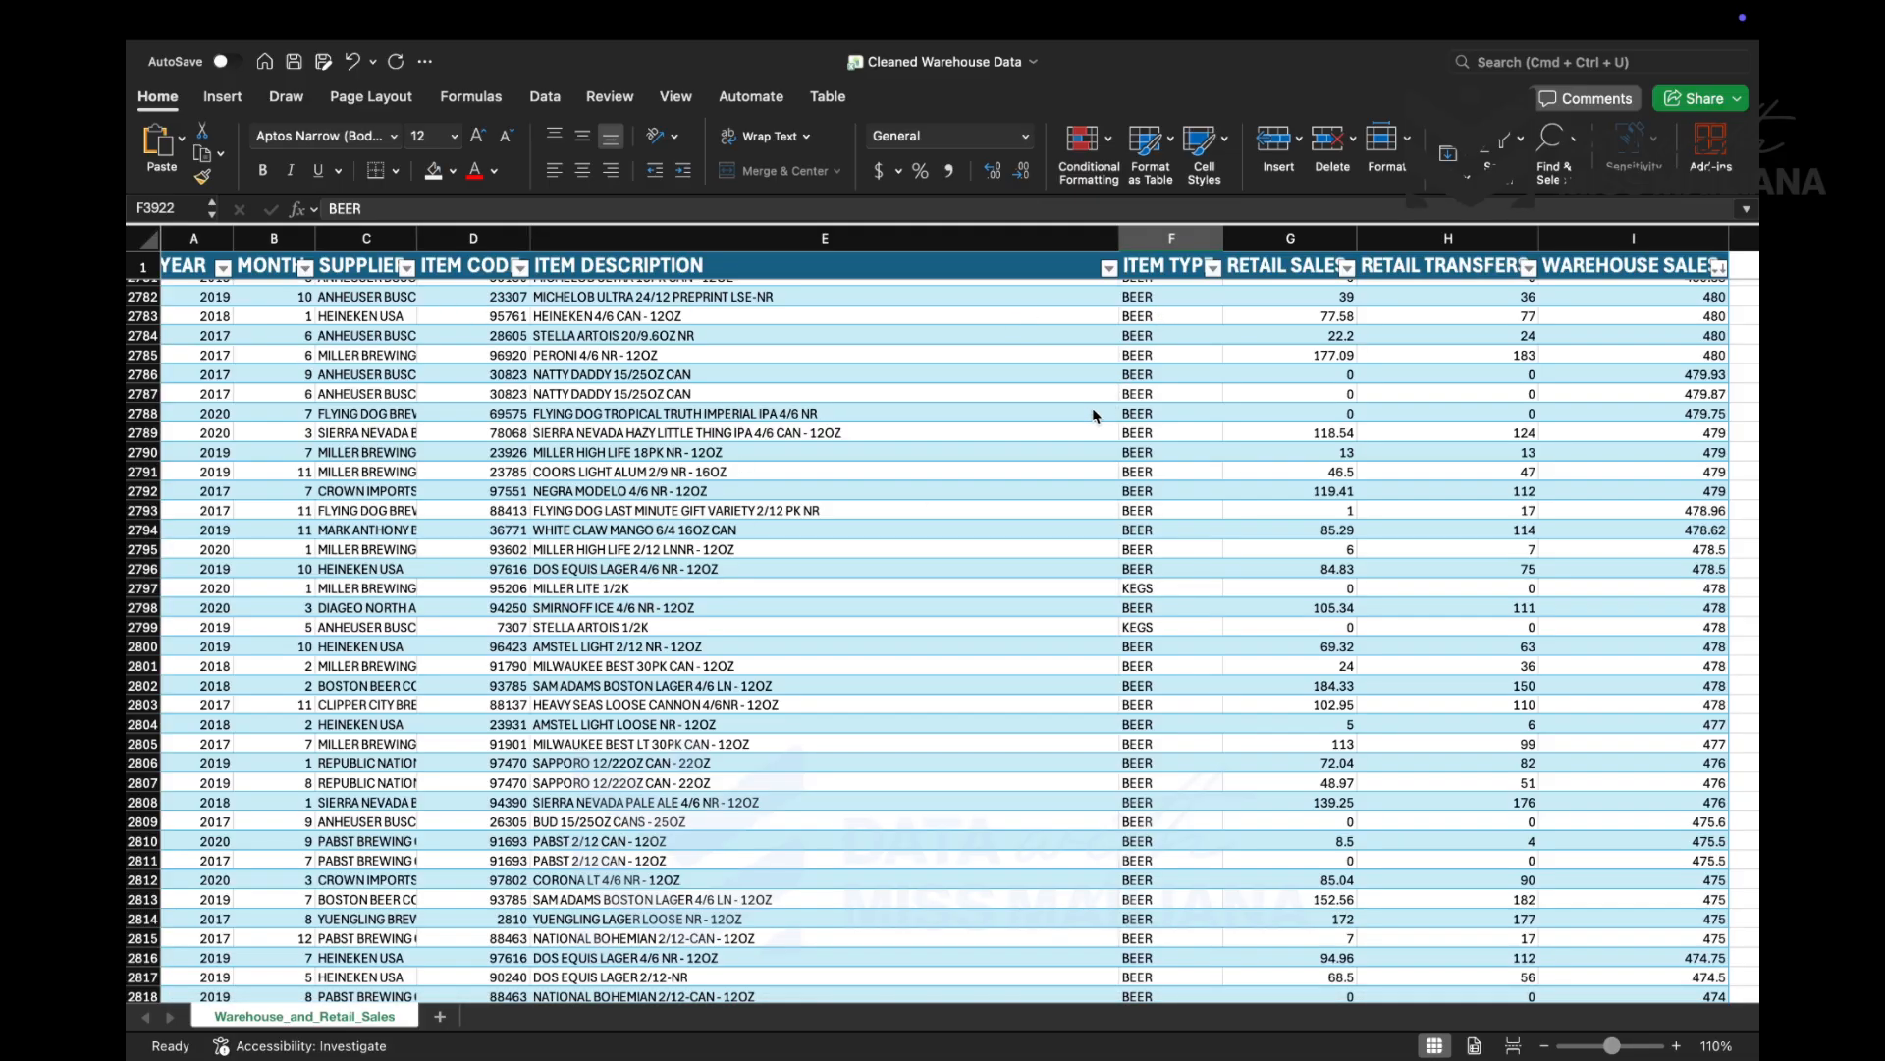
# - Select the entire data table starting from a cell in the ITEM DESCRIPTION column
pyautogui.click(899, 493)
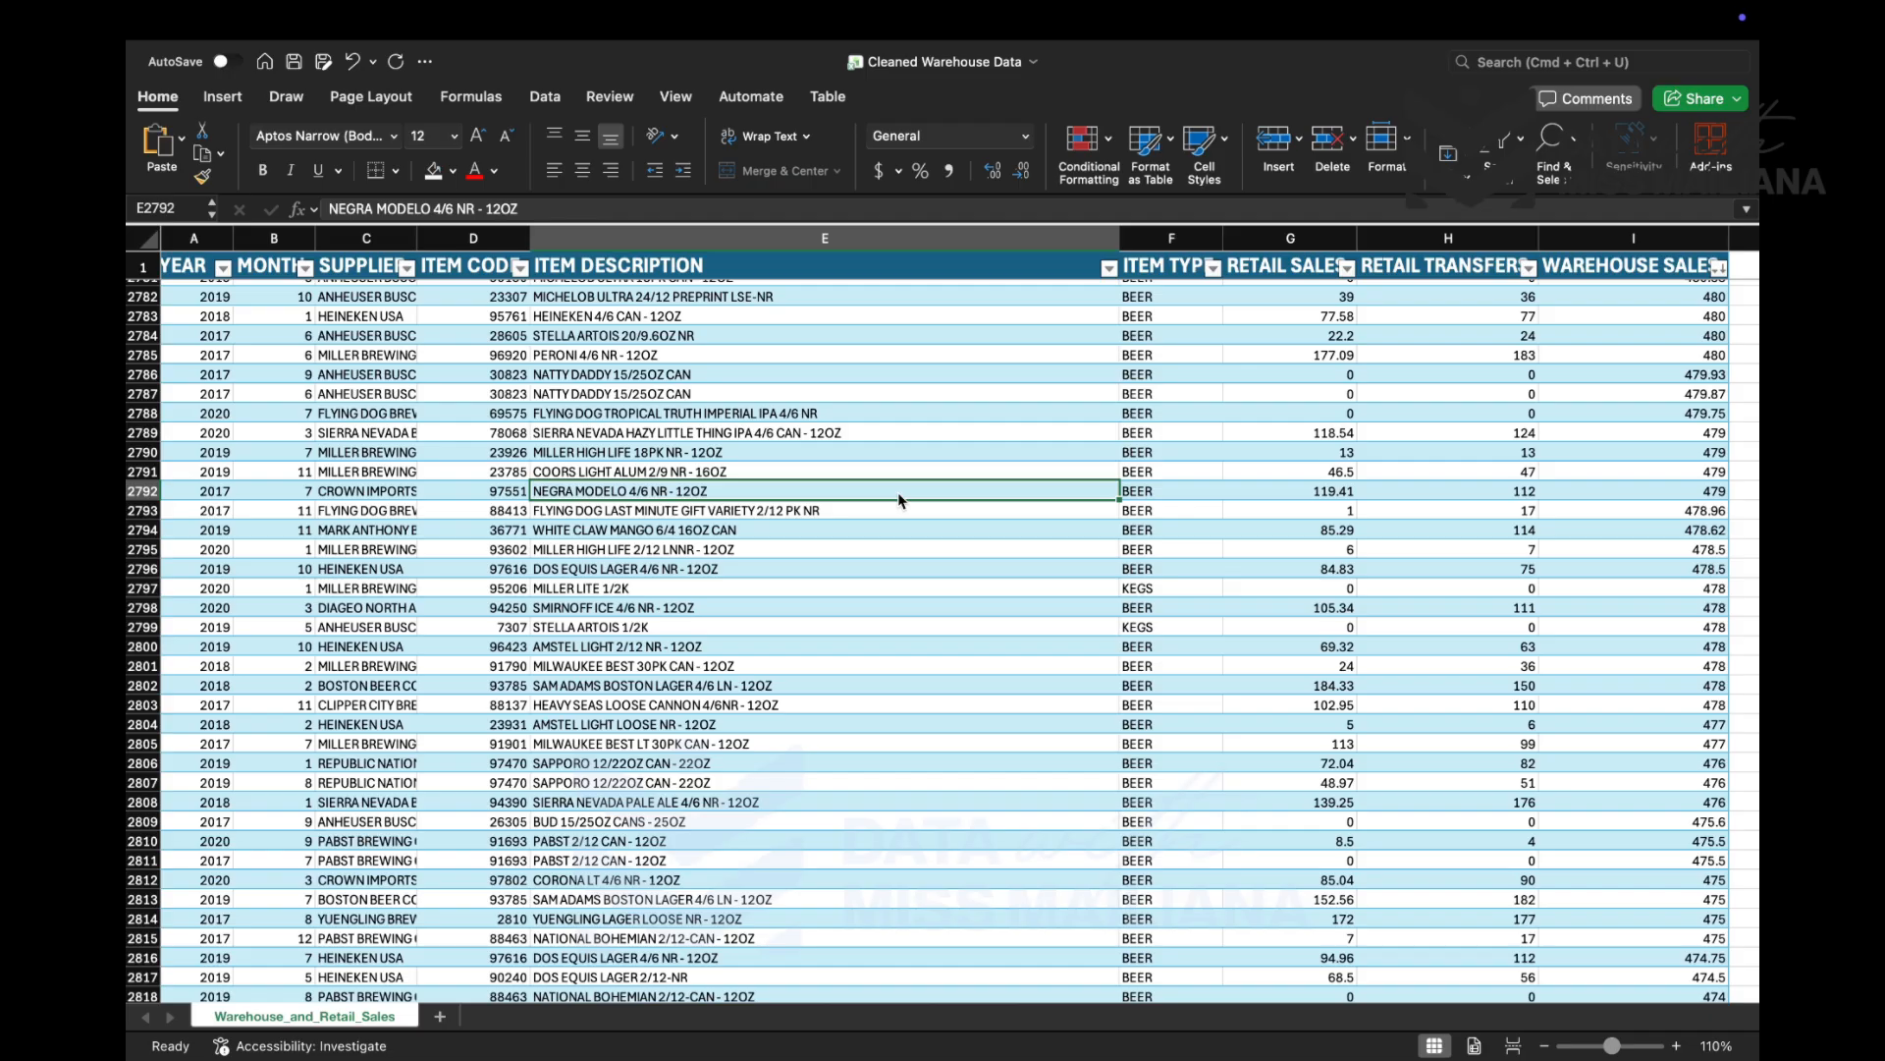
pyautogui.press('super+a')
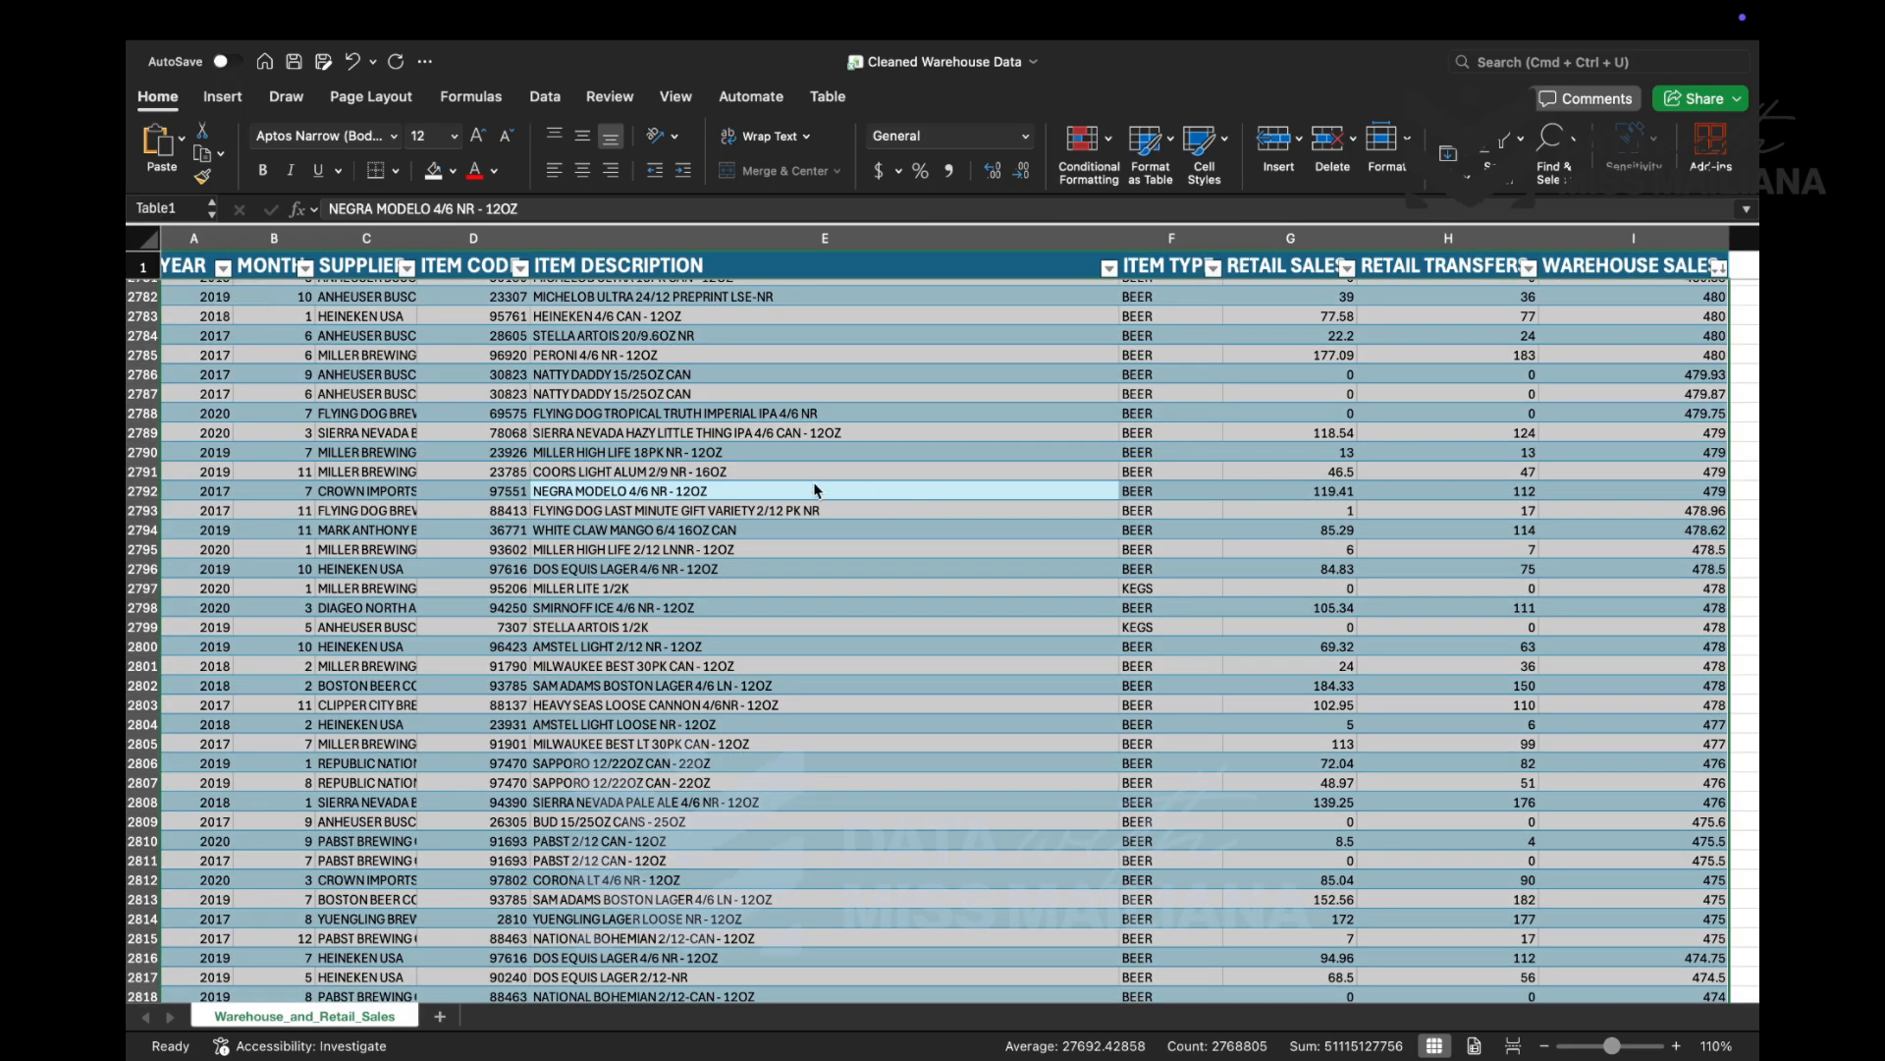
pyautogui.hscroll(10, 933, 497)
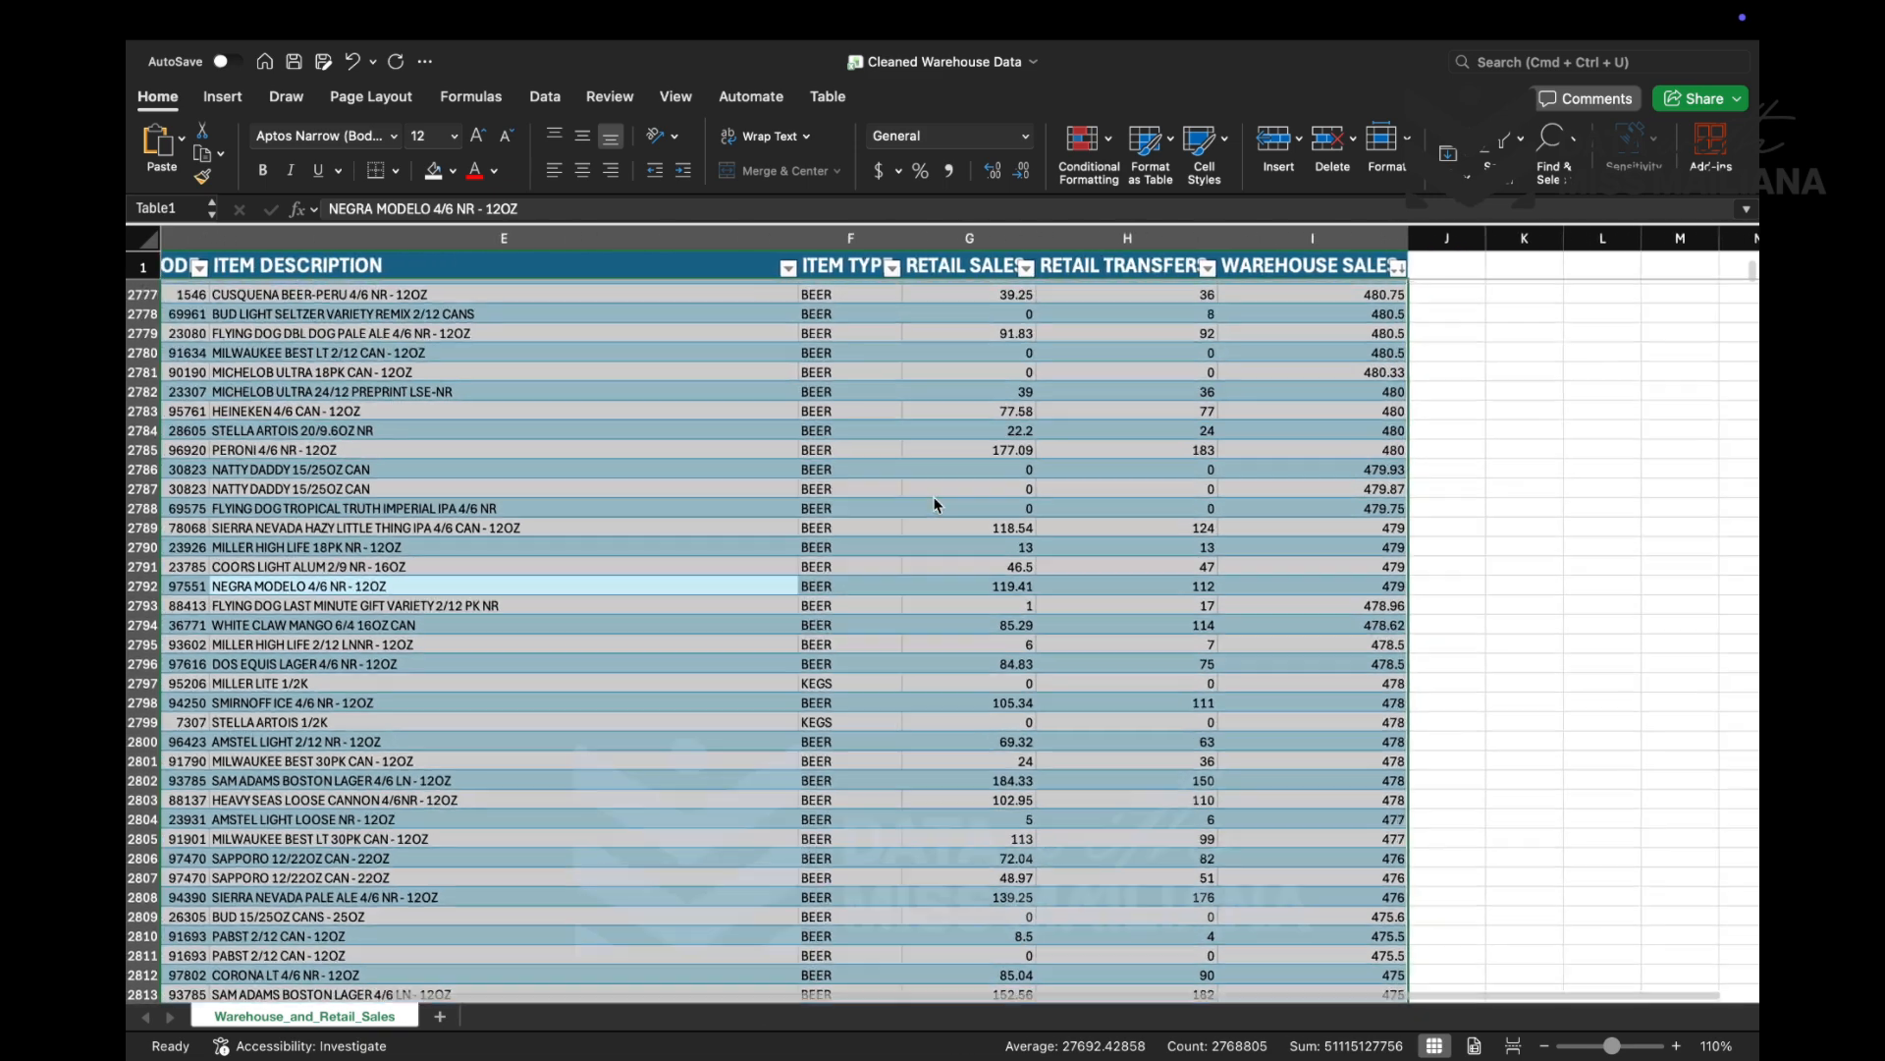
# - Try selecting all from a blank cell beside the table, and release the selection by picking a cell within the data
pyautogui.click(1239, 469)
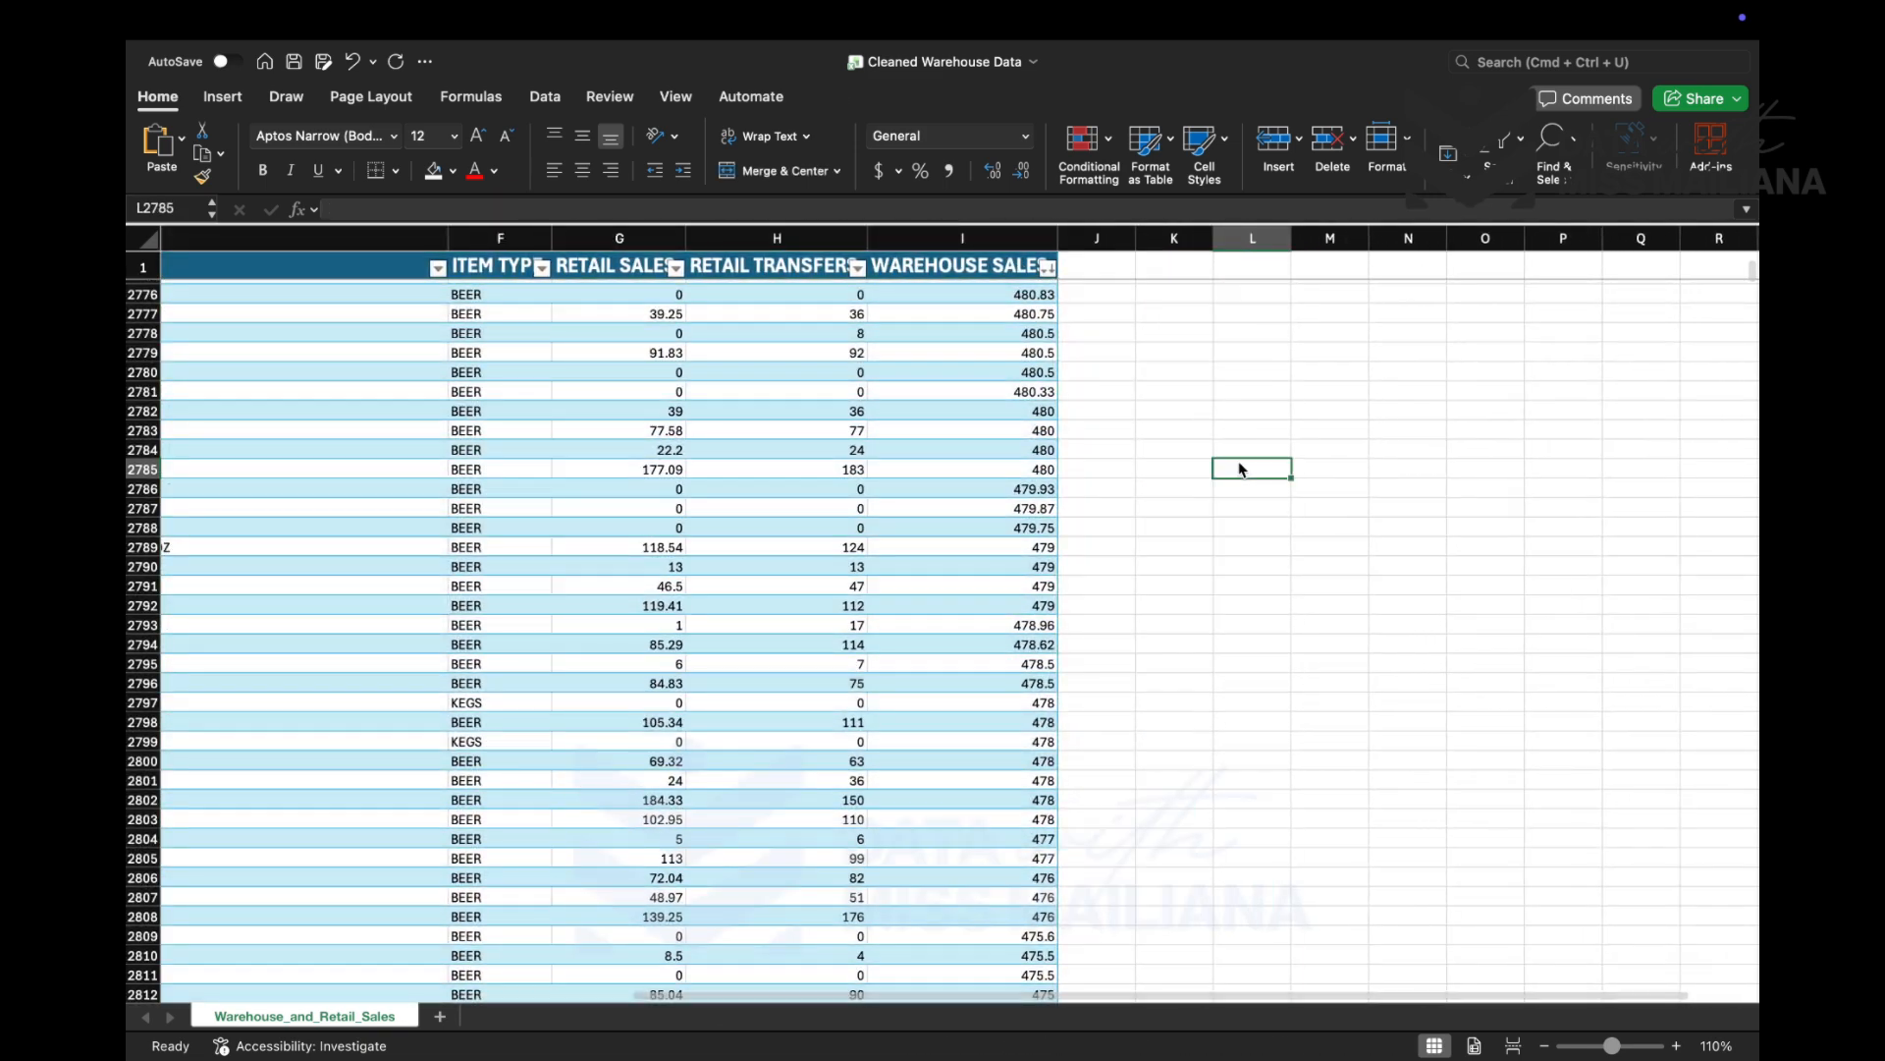
pyautogui.hscroll(-3, 1239, 470)
pyautogui.press('super+a')
pyautogui.hscroll(2, 1239, 469)
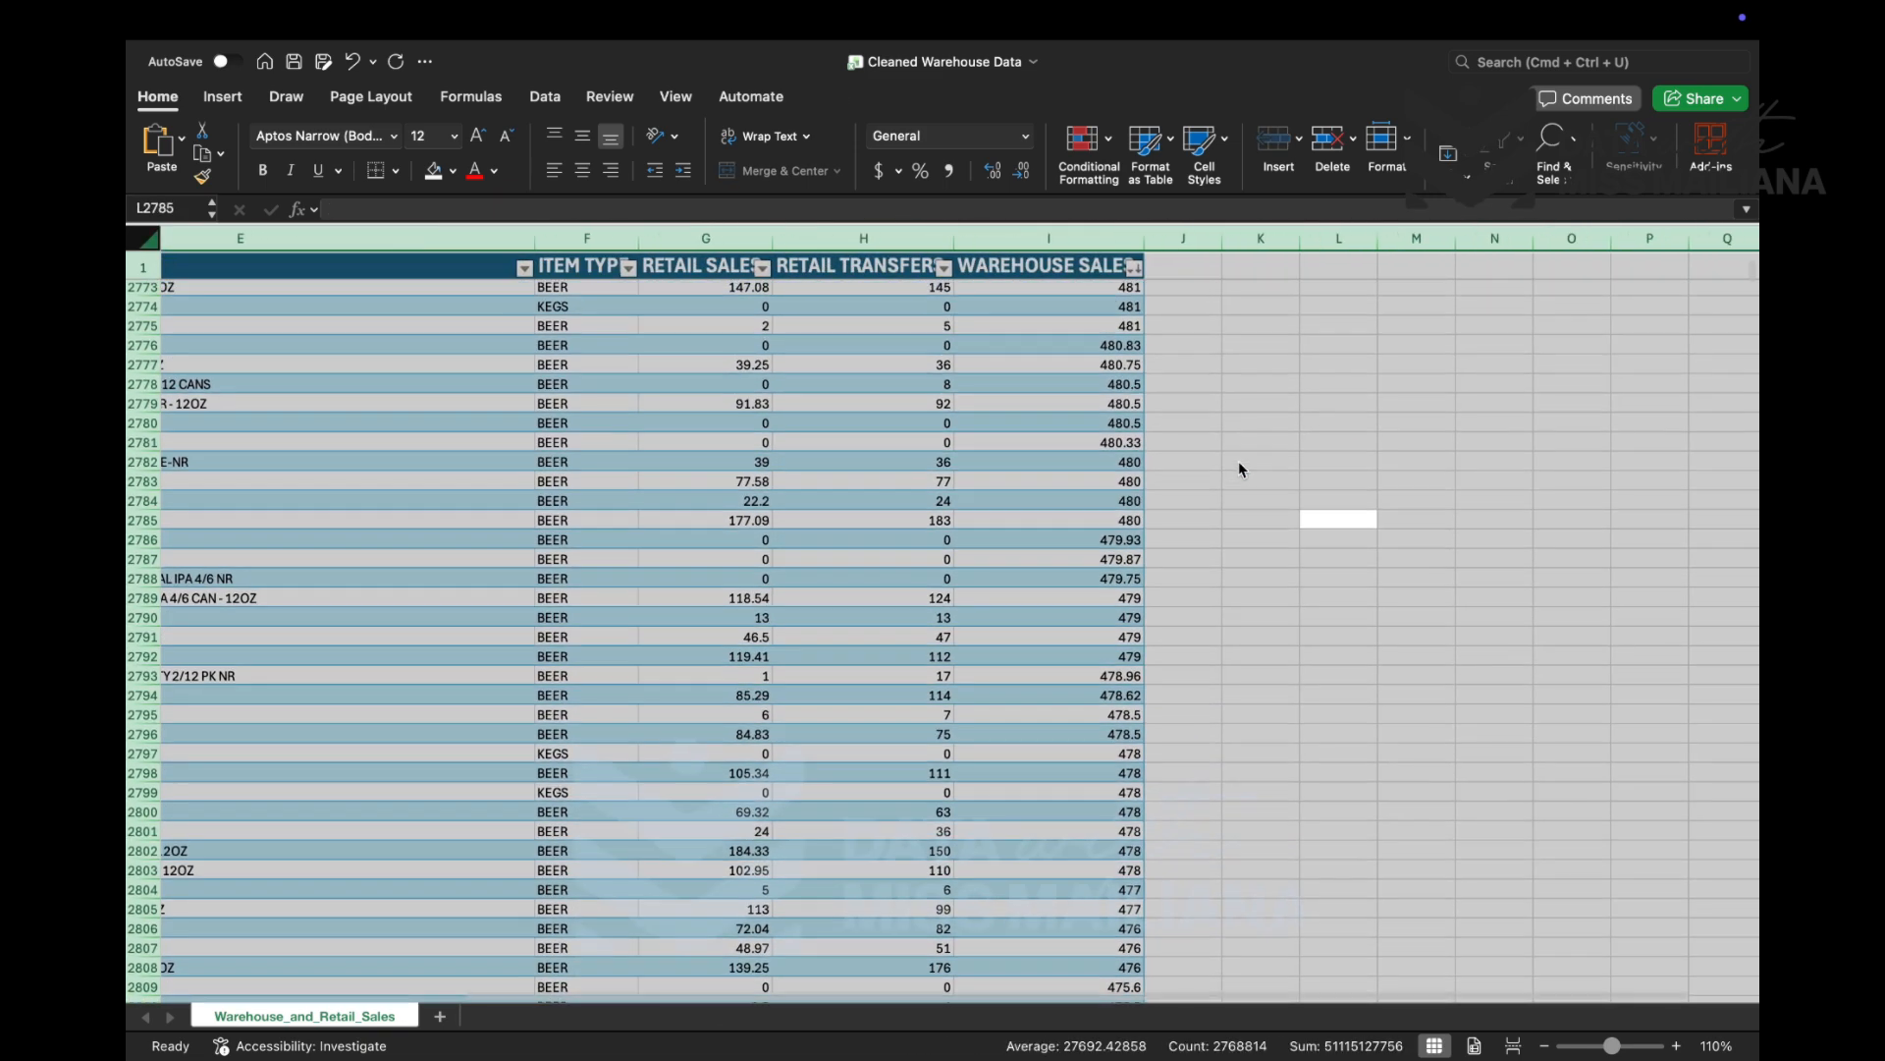
pyautogui.hscroll(5, 1239, 470)
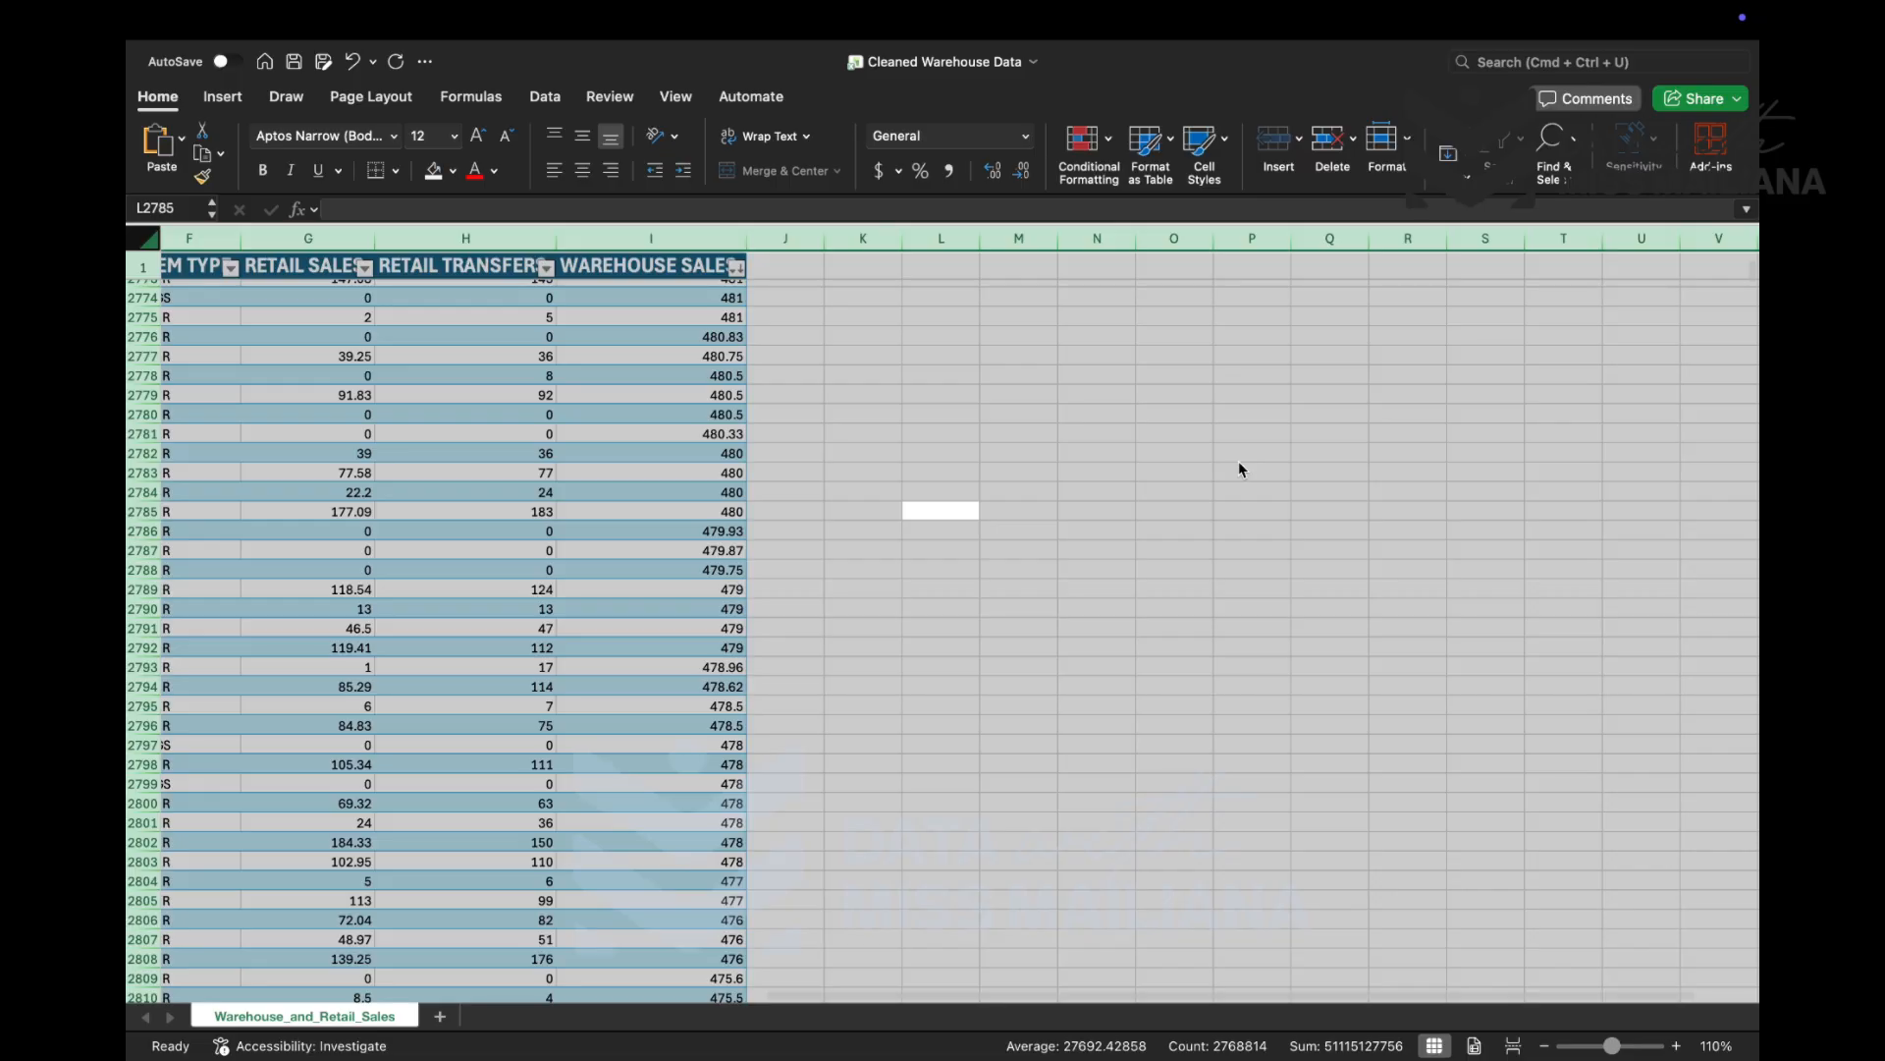
pyautogui.hscroll(-5, 1240, 470)
pyautogui.click(1021, 575)
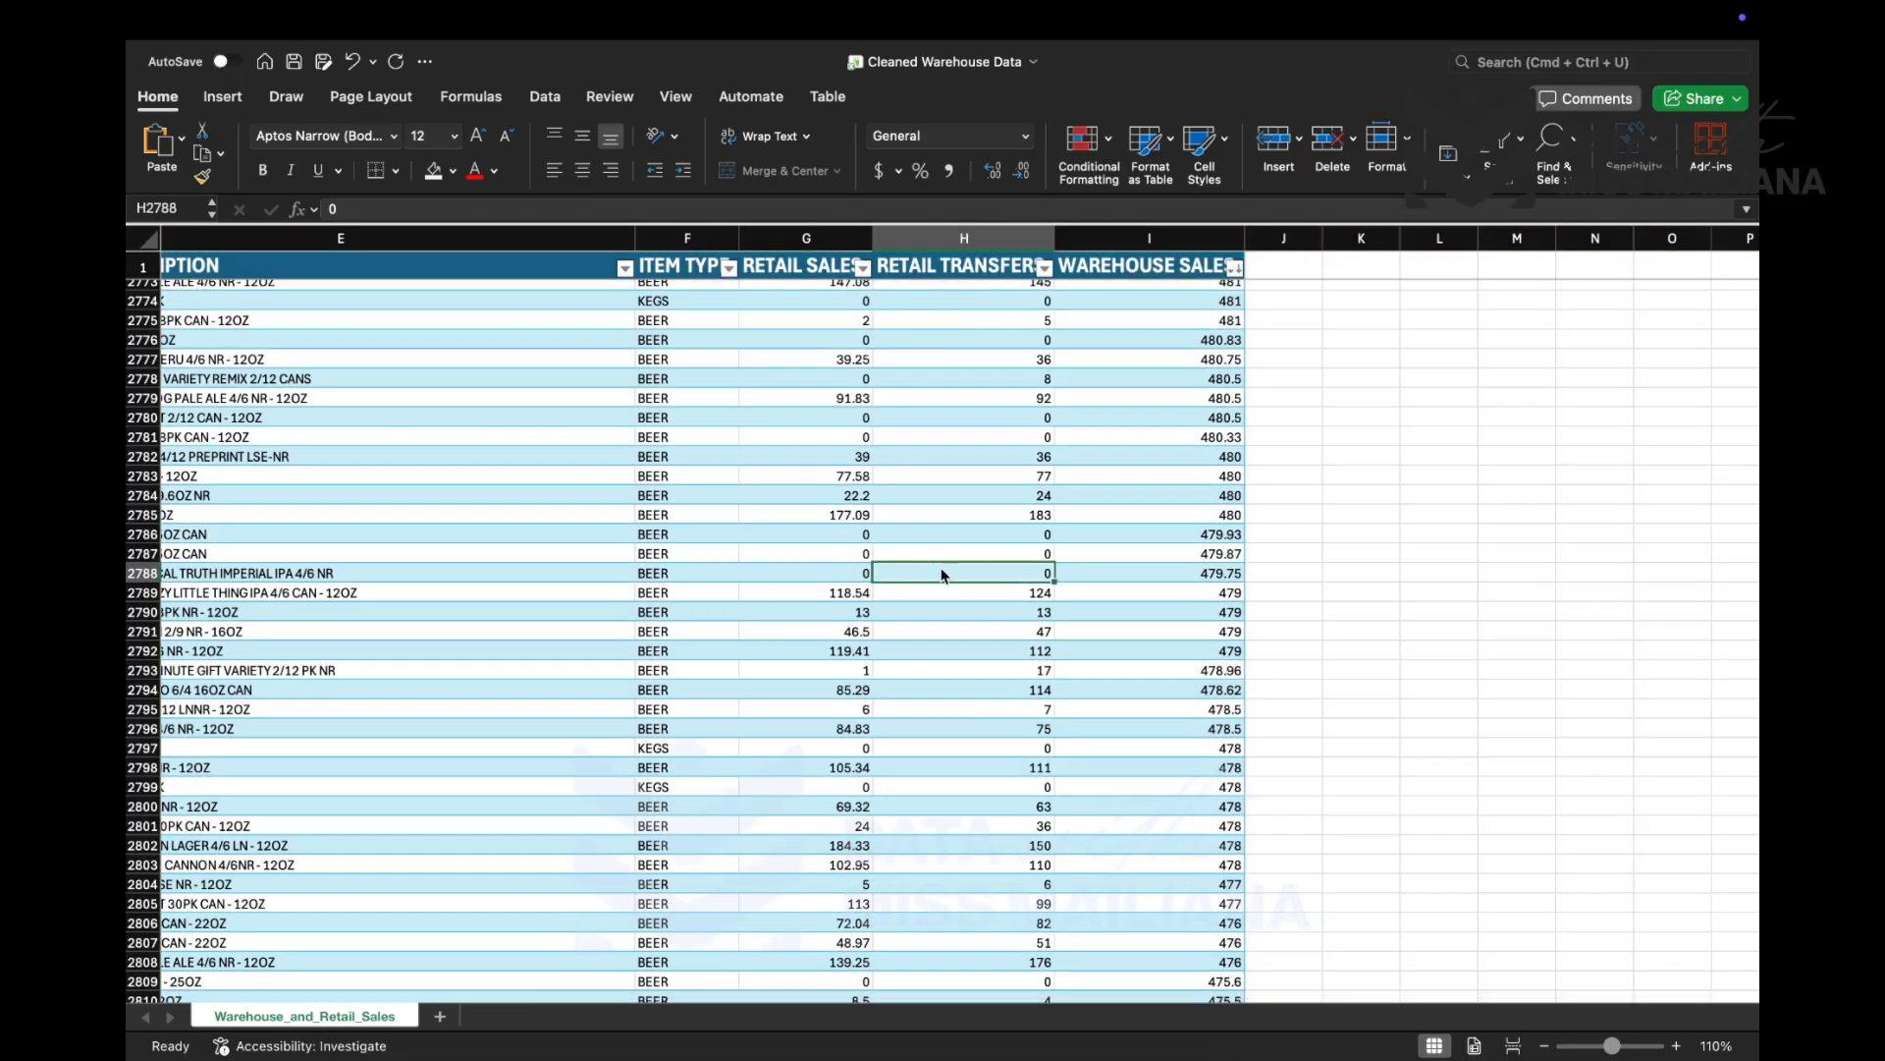
# - Select the whole data table and create a PivotTable from Table1 on a new worksheet
pyautogui.click(686, 512)
pyautogui.hscroll(-4, 687, 514)
pyautogui.scroll(2, 686, 514)
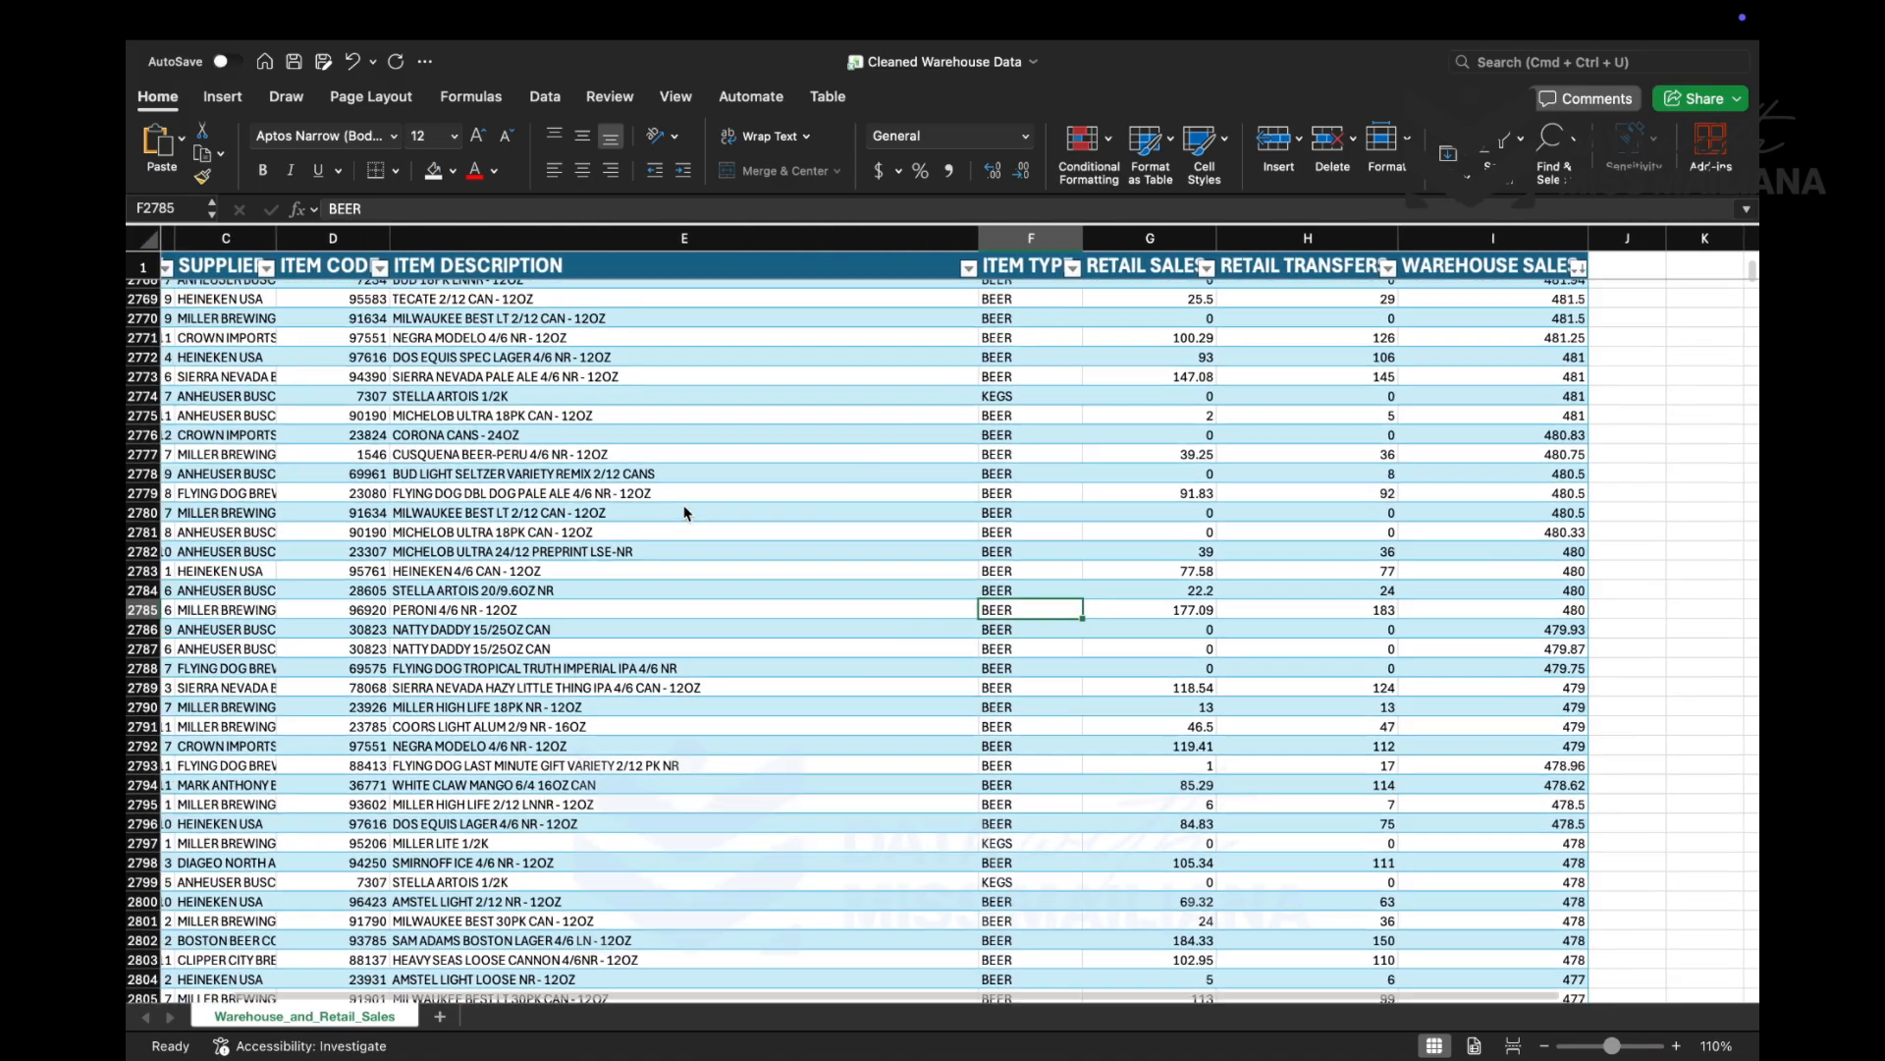
pyautogui.press('super+a')
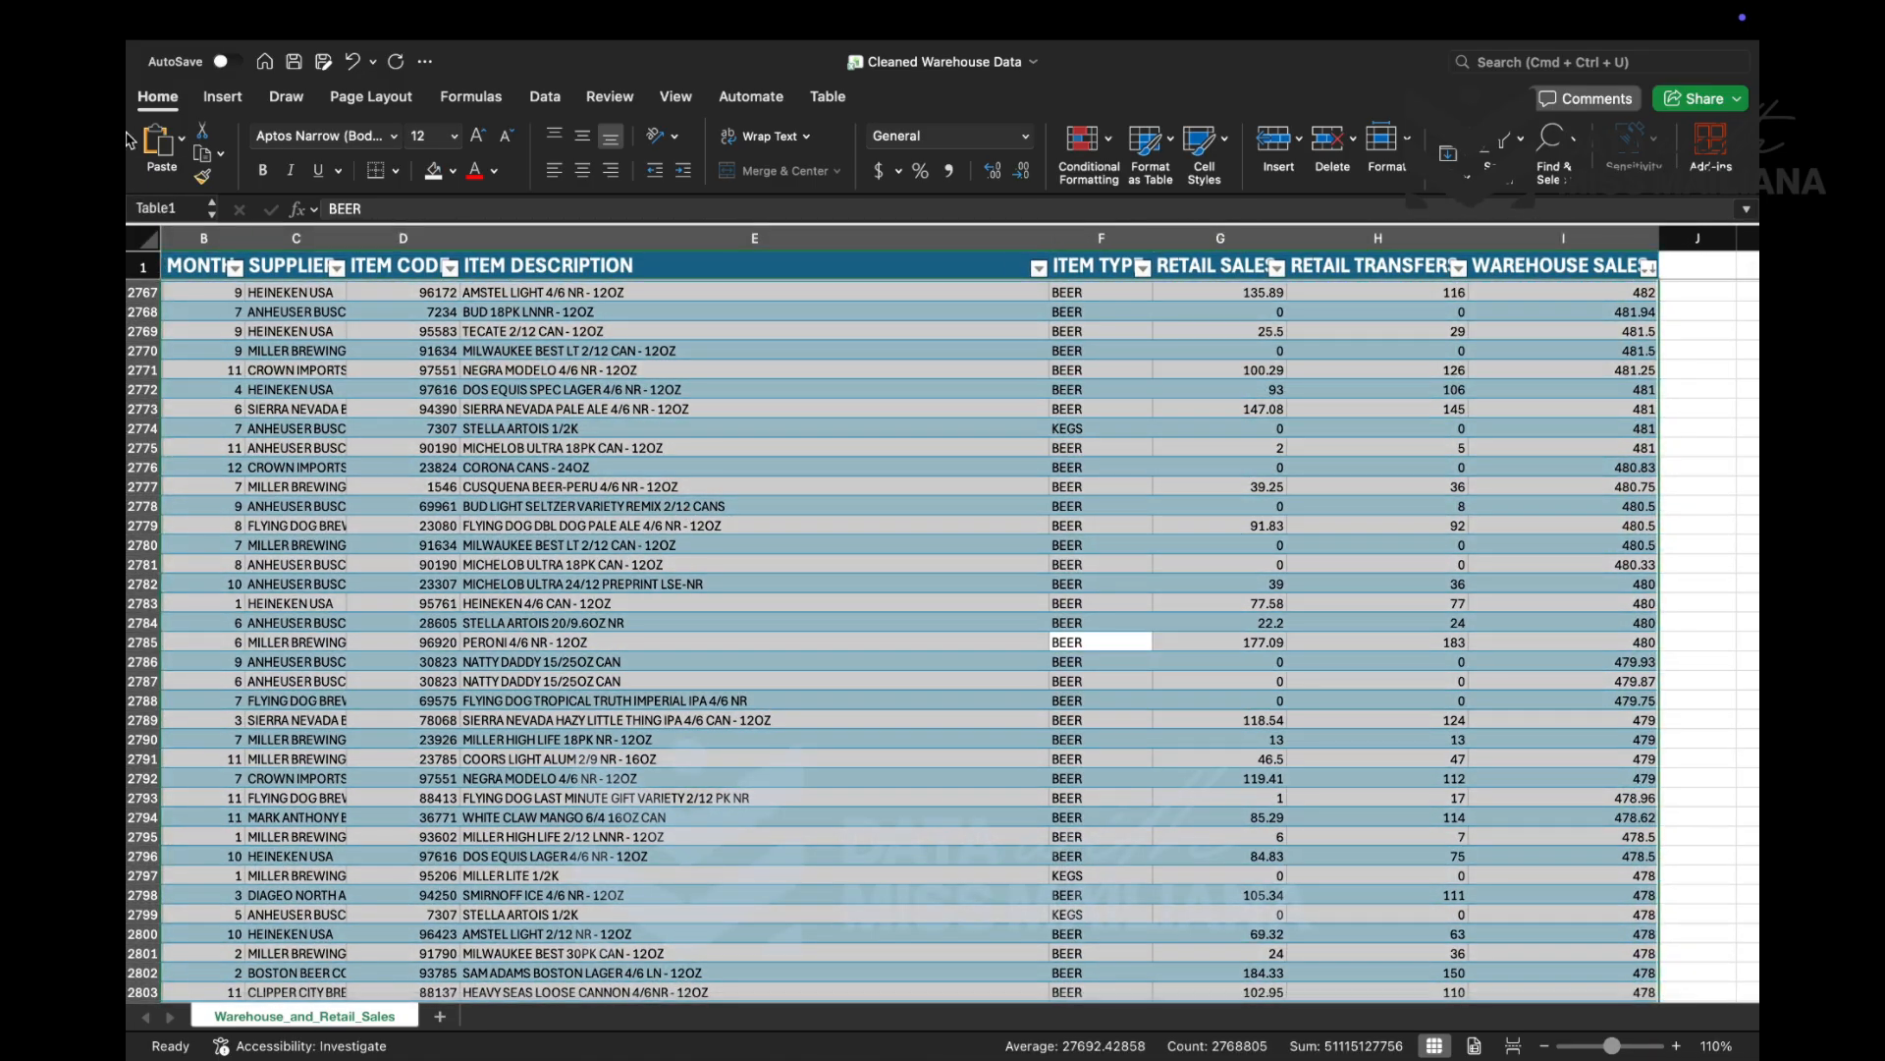
pyautogui.click(223, 96)
pyautogui.click(167, 148)
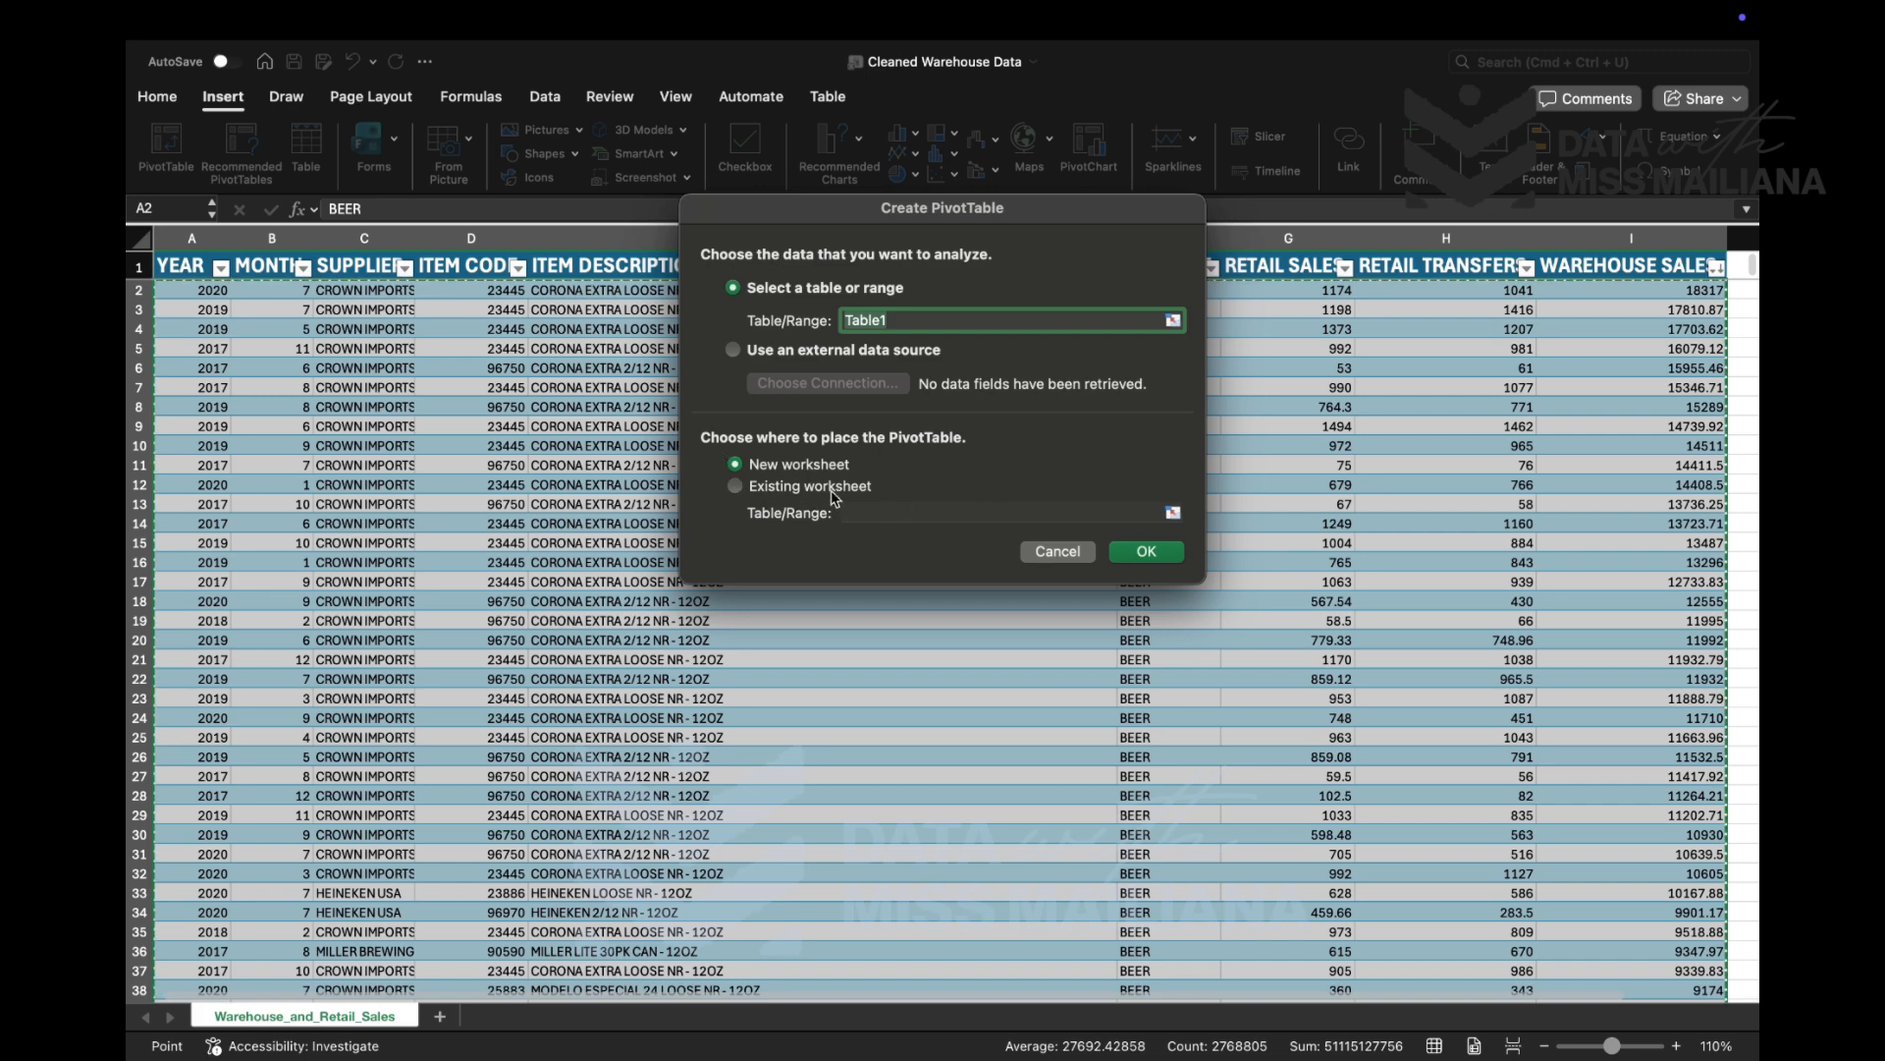
pyautogui.click(1139, 552)
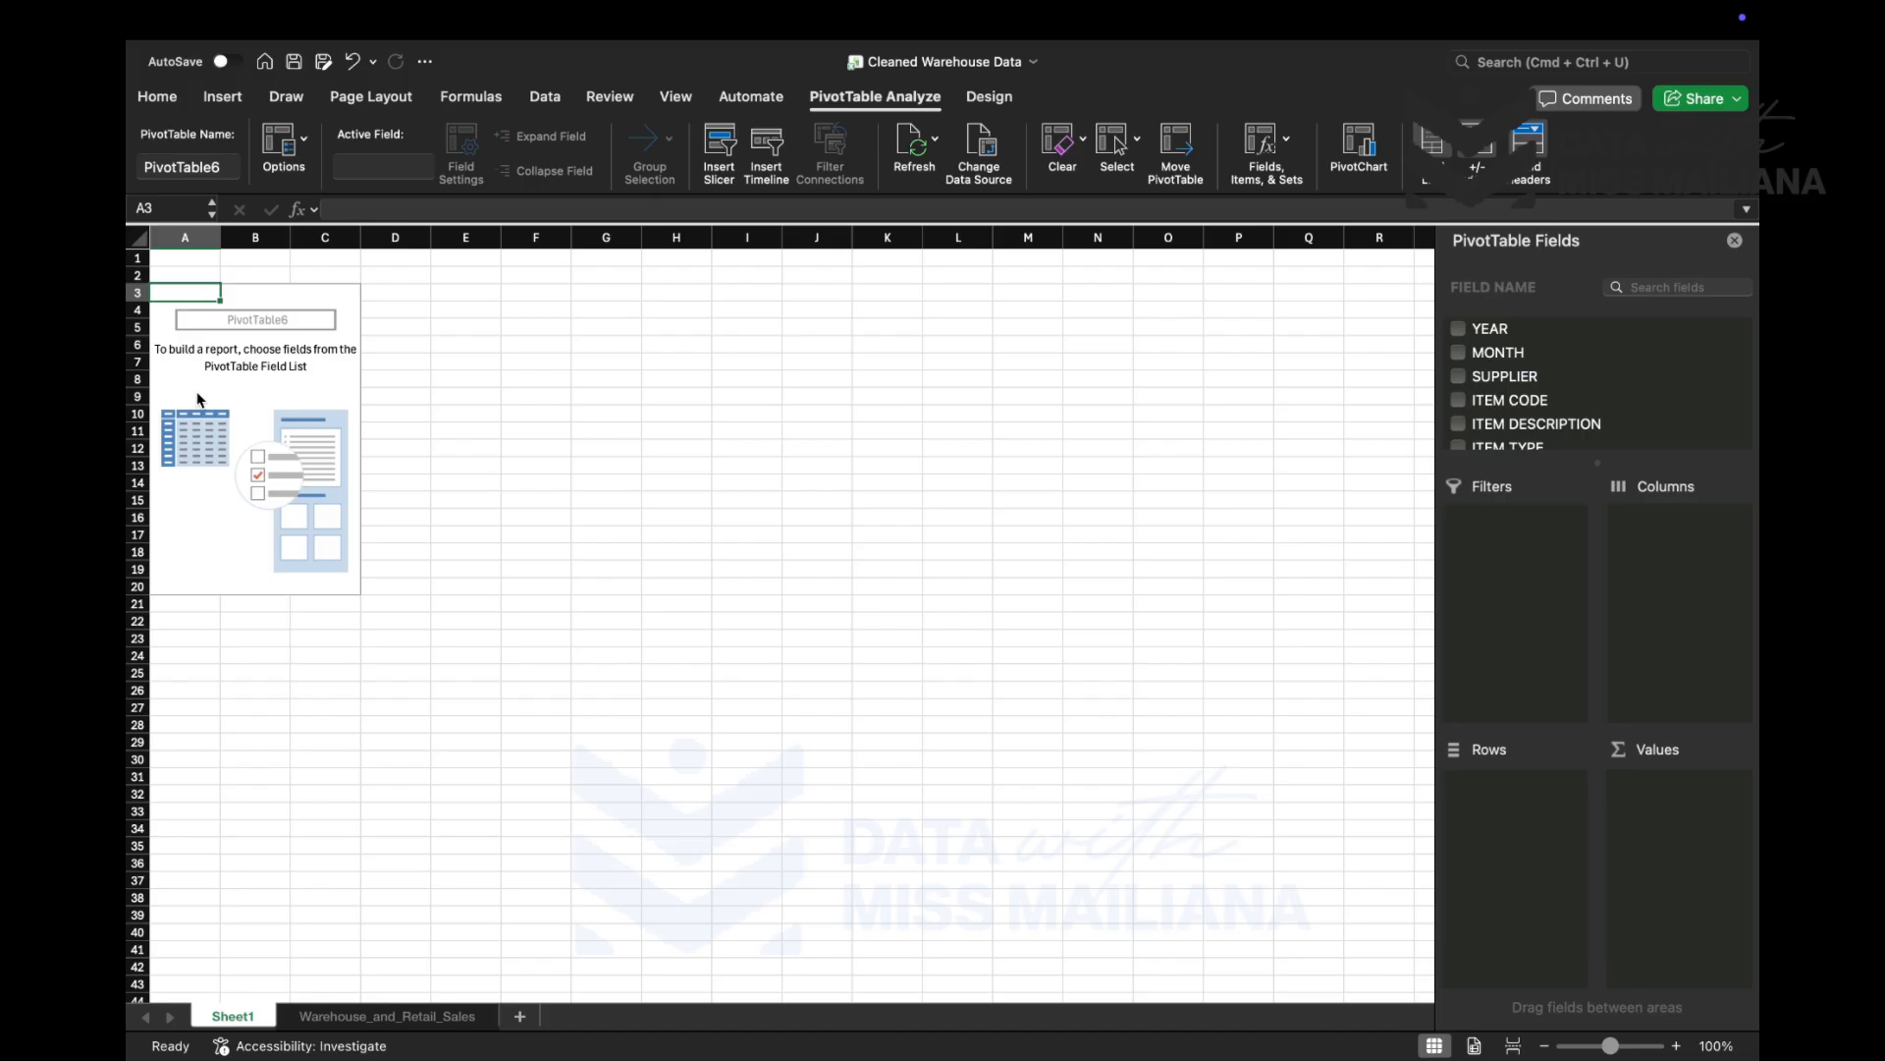
# - Compare the PivotTable field list with the source table's column headers and add the YEAR field to the report
pyautogui.scroll(-2, 1528, 437)
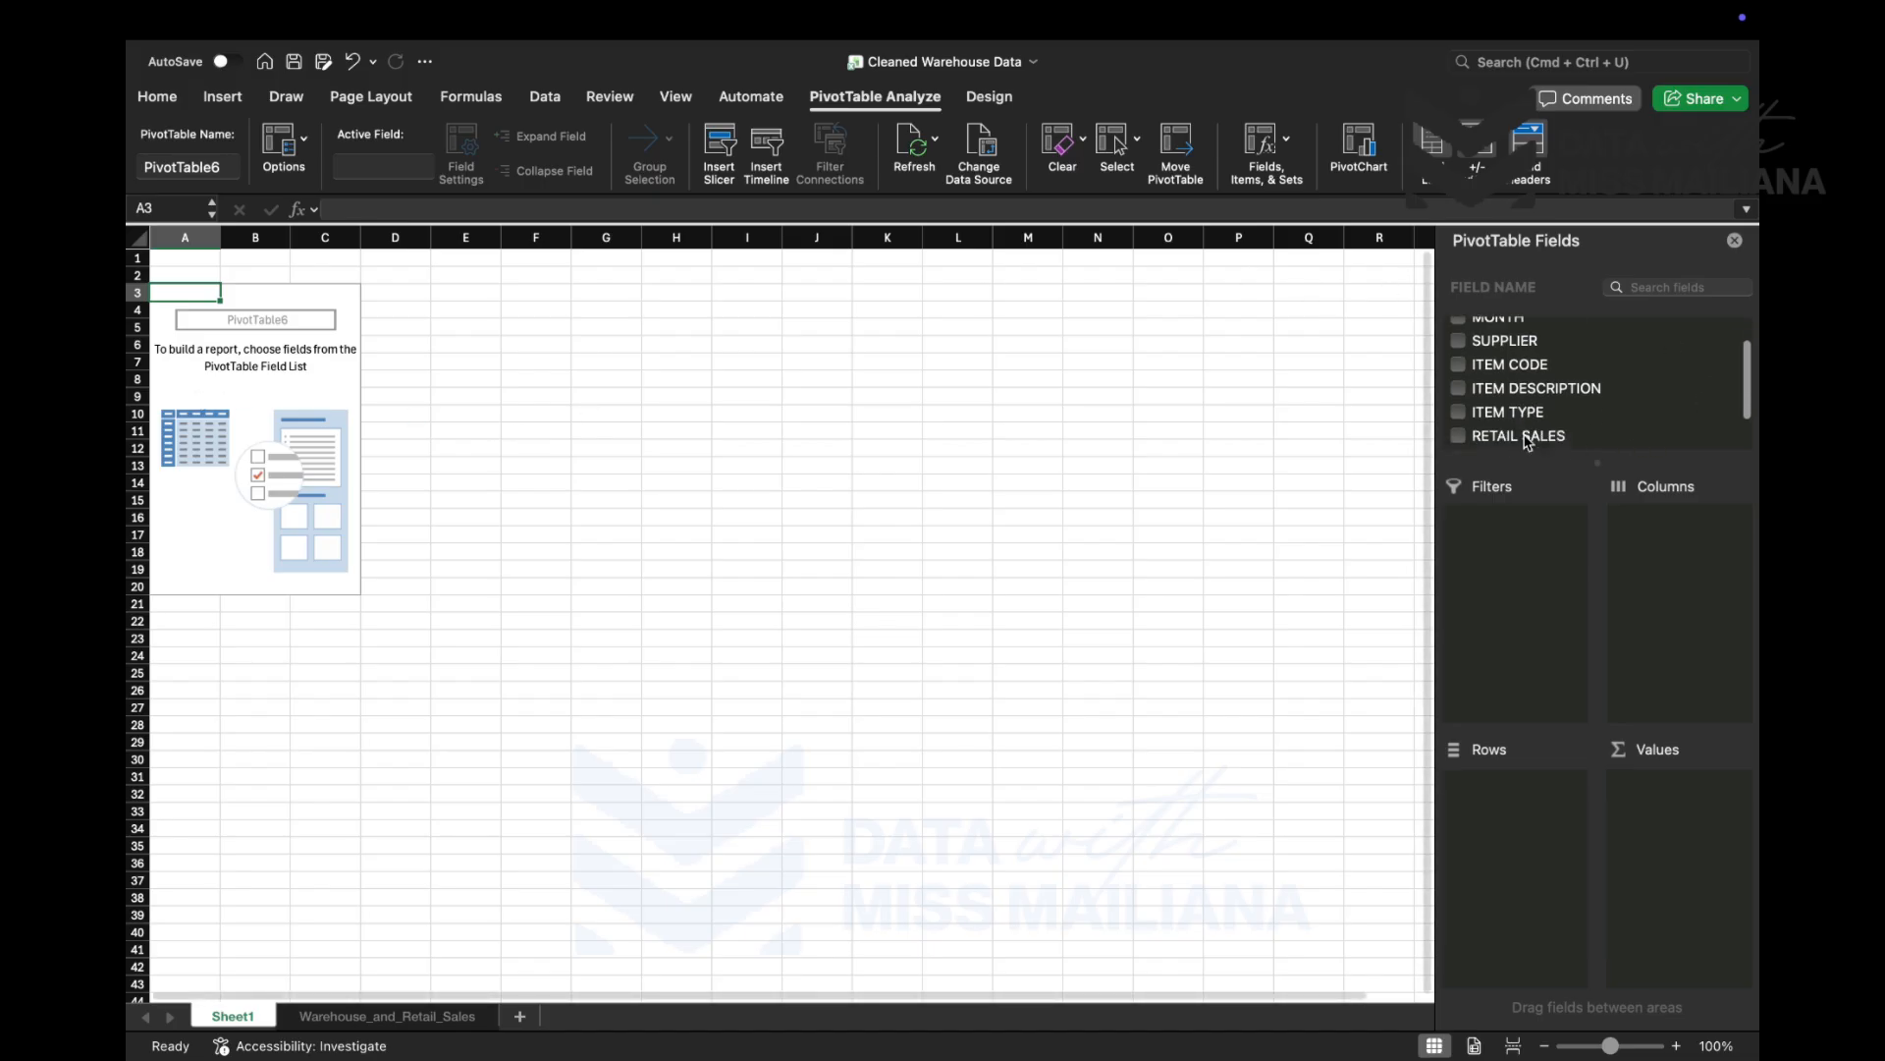
pyautogui.scroll(2, 1522, 396)
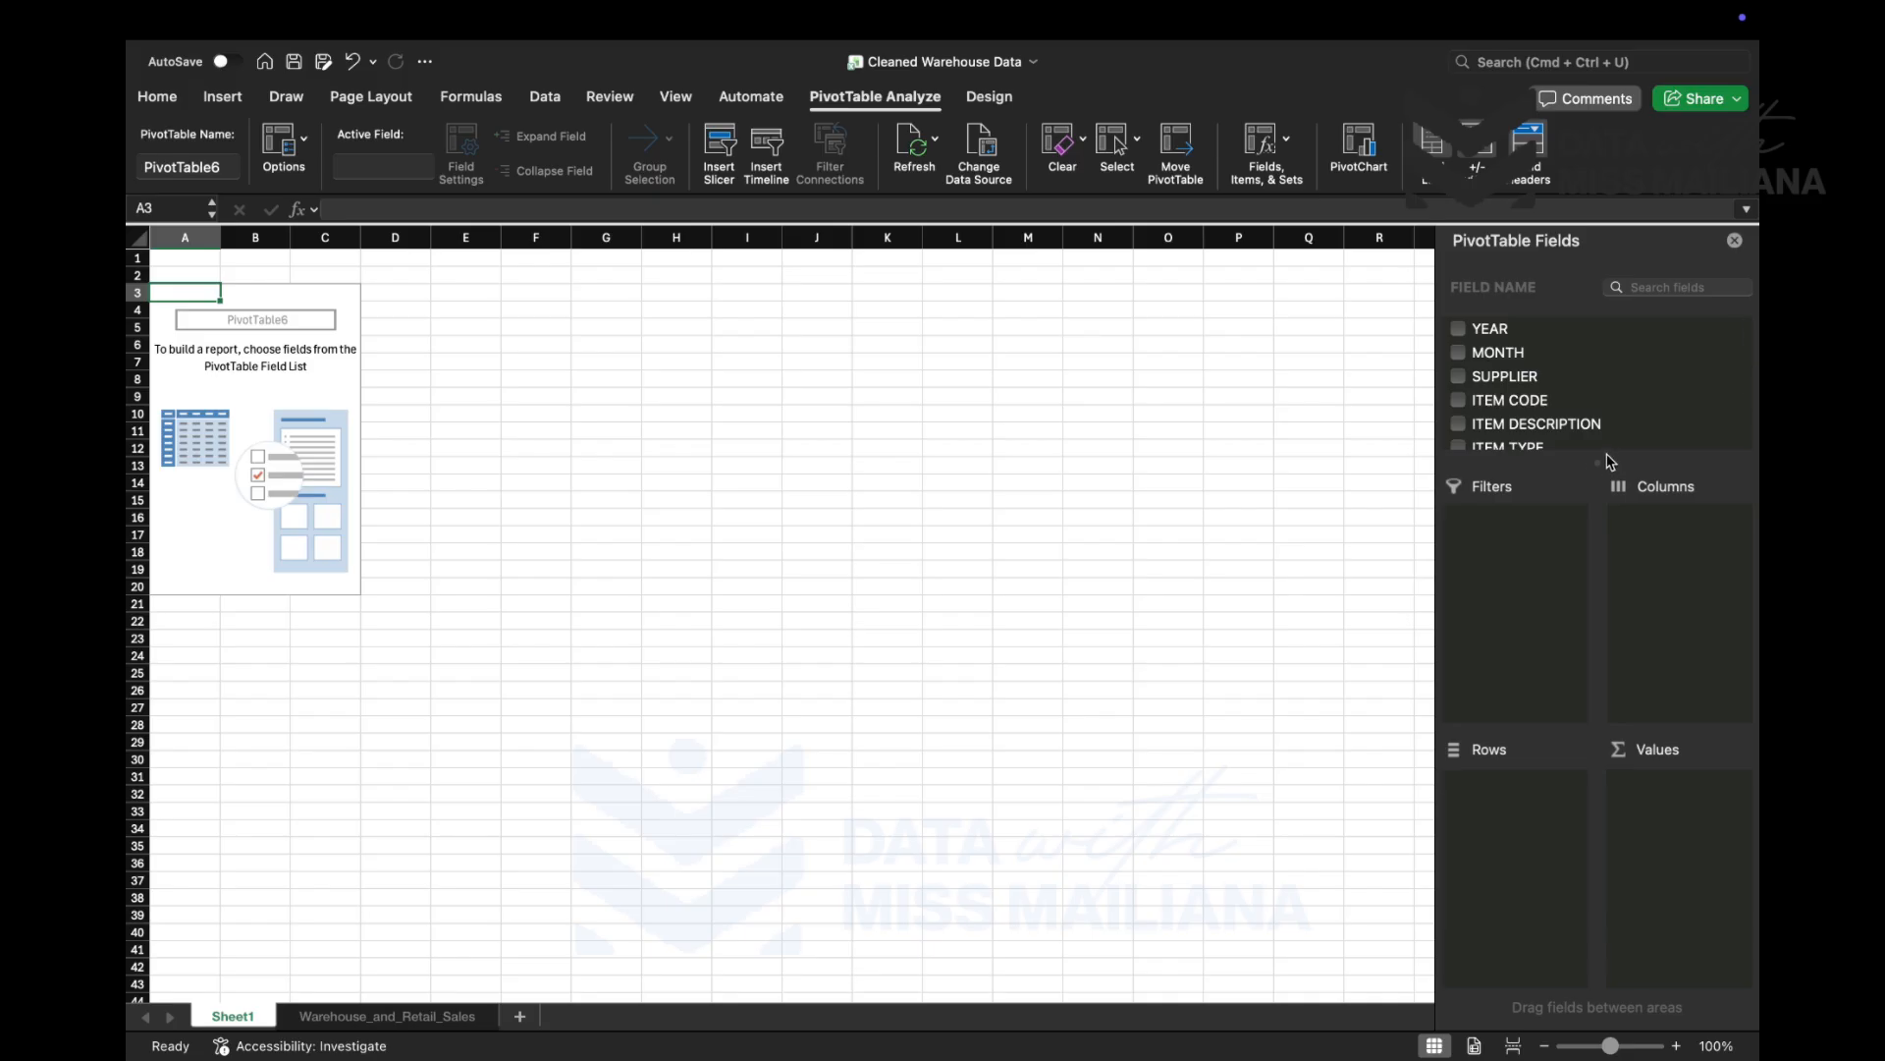
pyautogui.click(392, 1020)
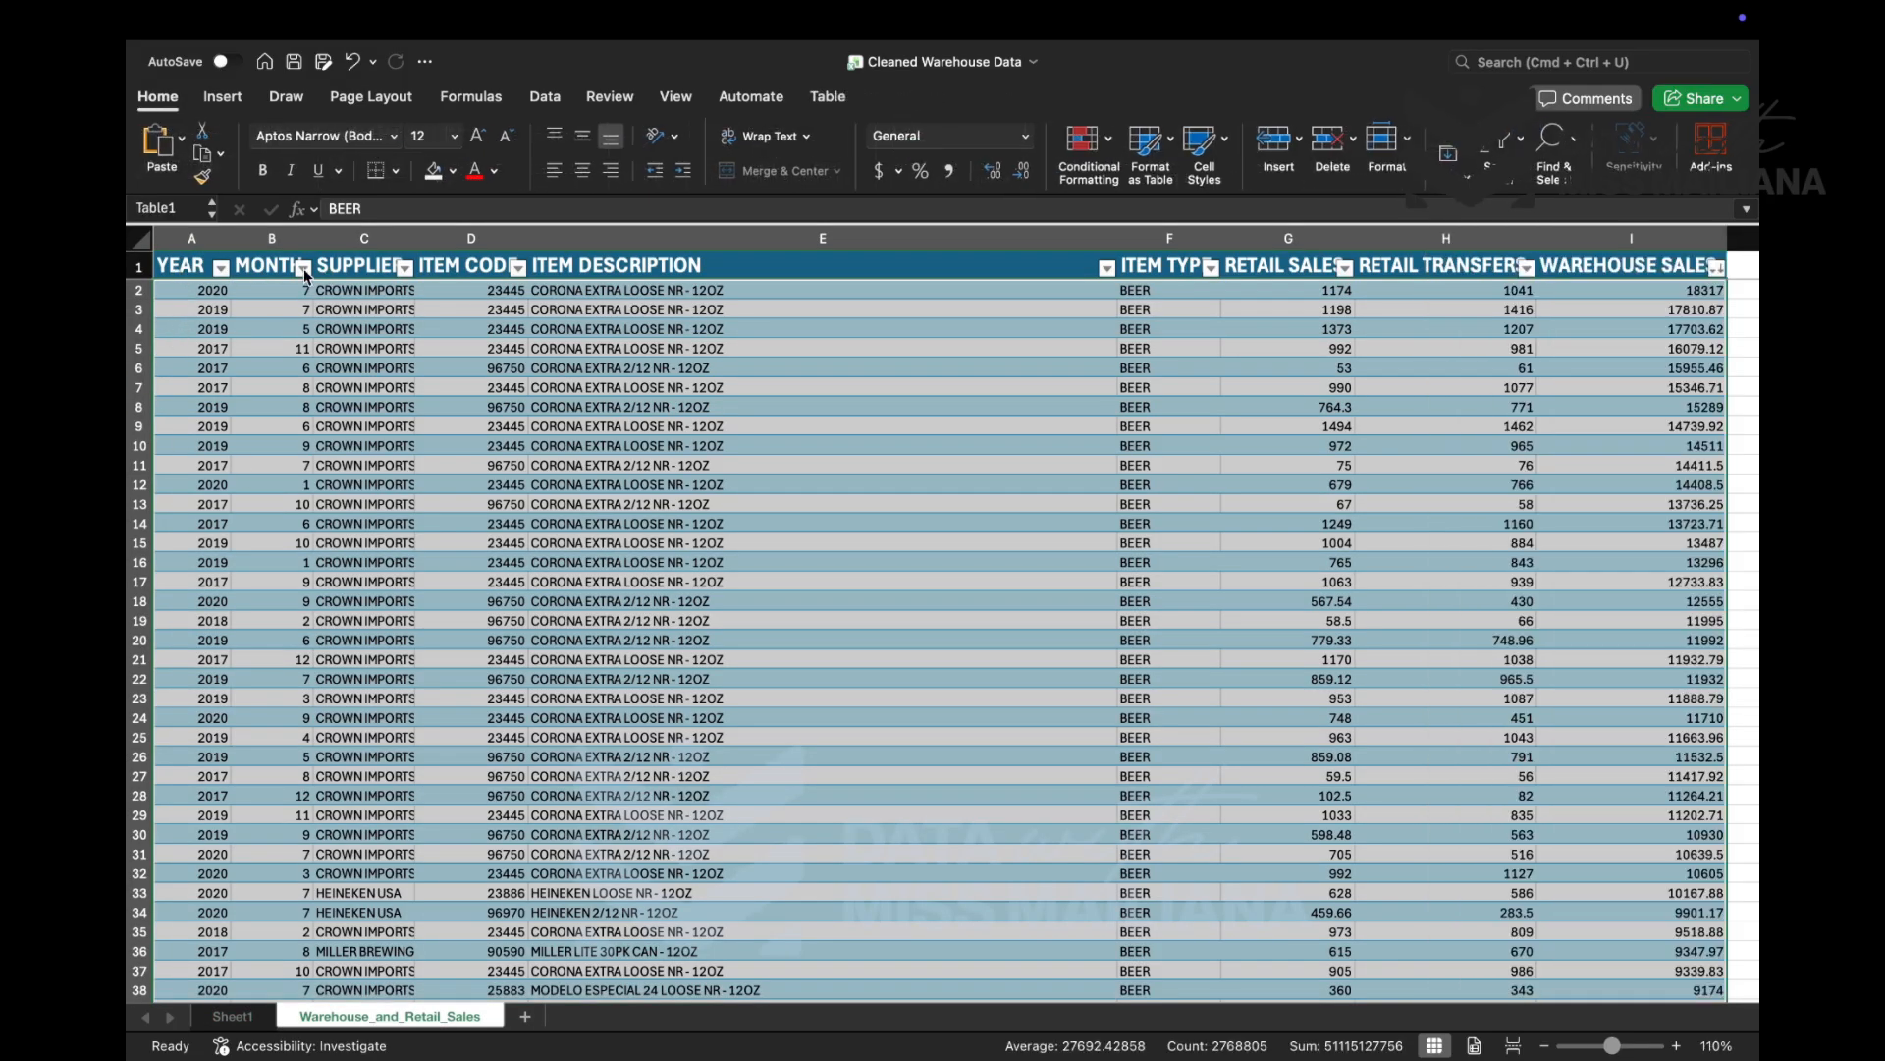
pyautogui.click(256, 1018)
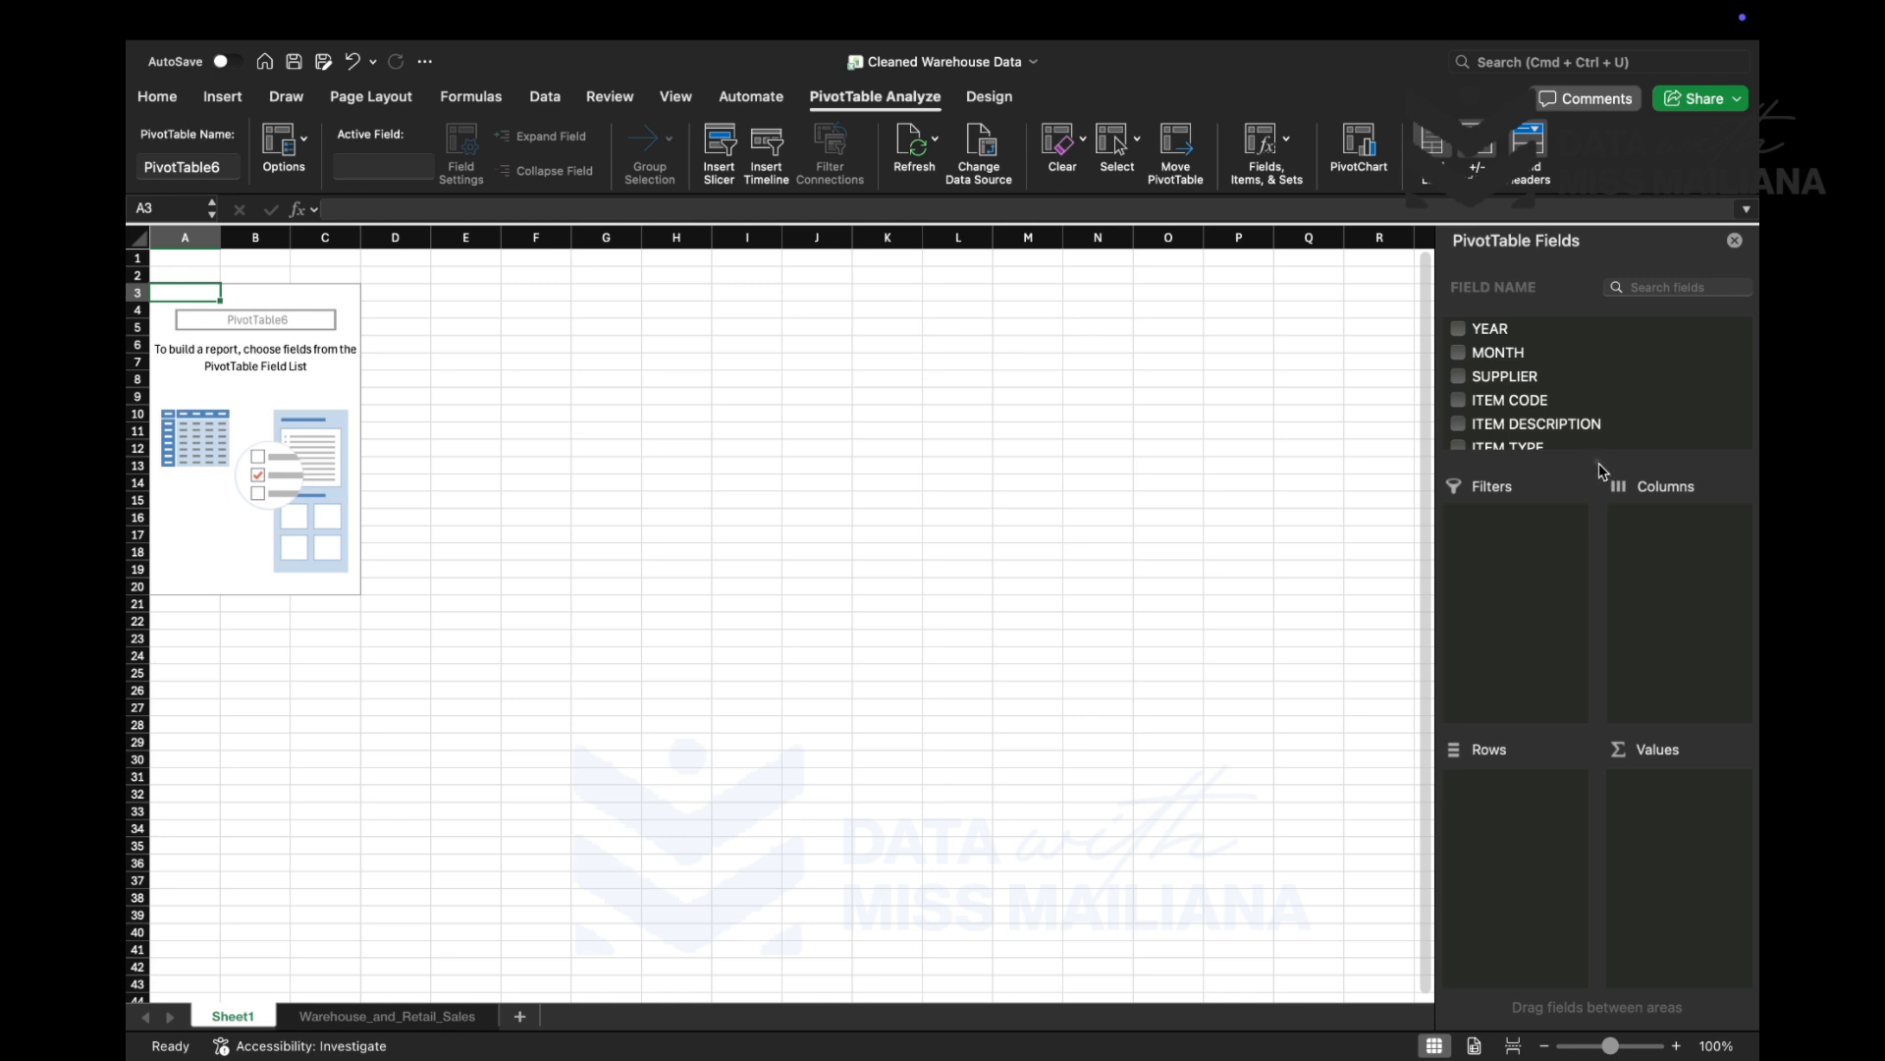
pyautogui.scroll(-3, 1562, 413)
pyautogui.scroll(3, 1561, 413)
pyautogui.scroll(-4, 1482, 378)
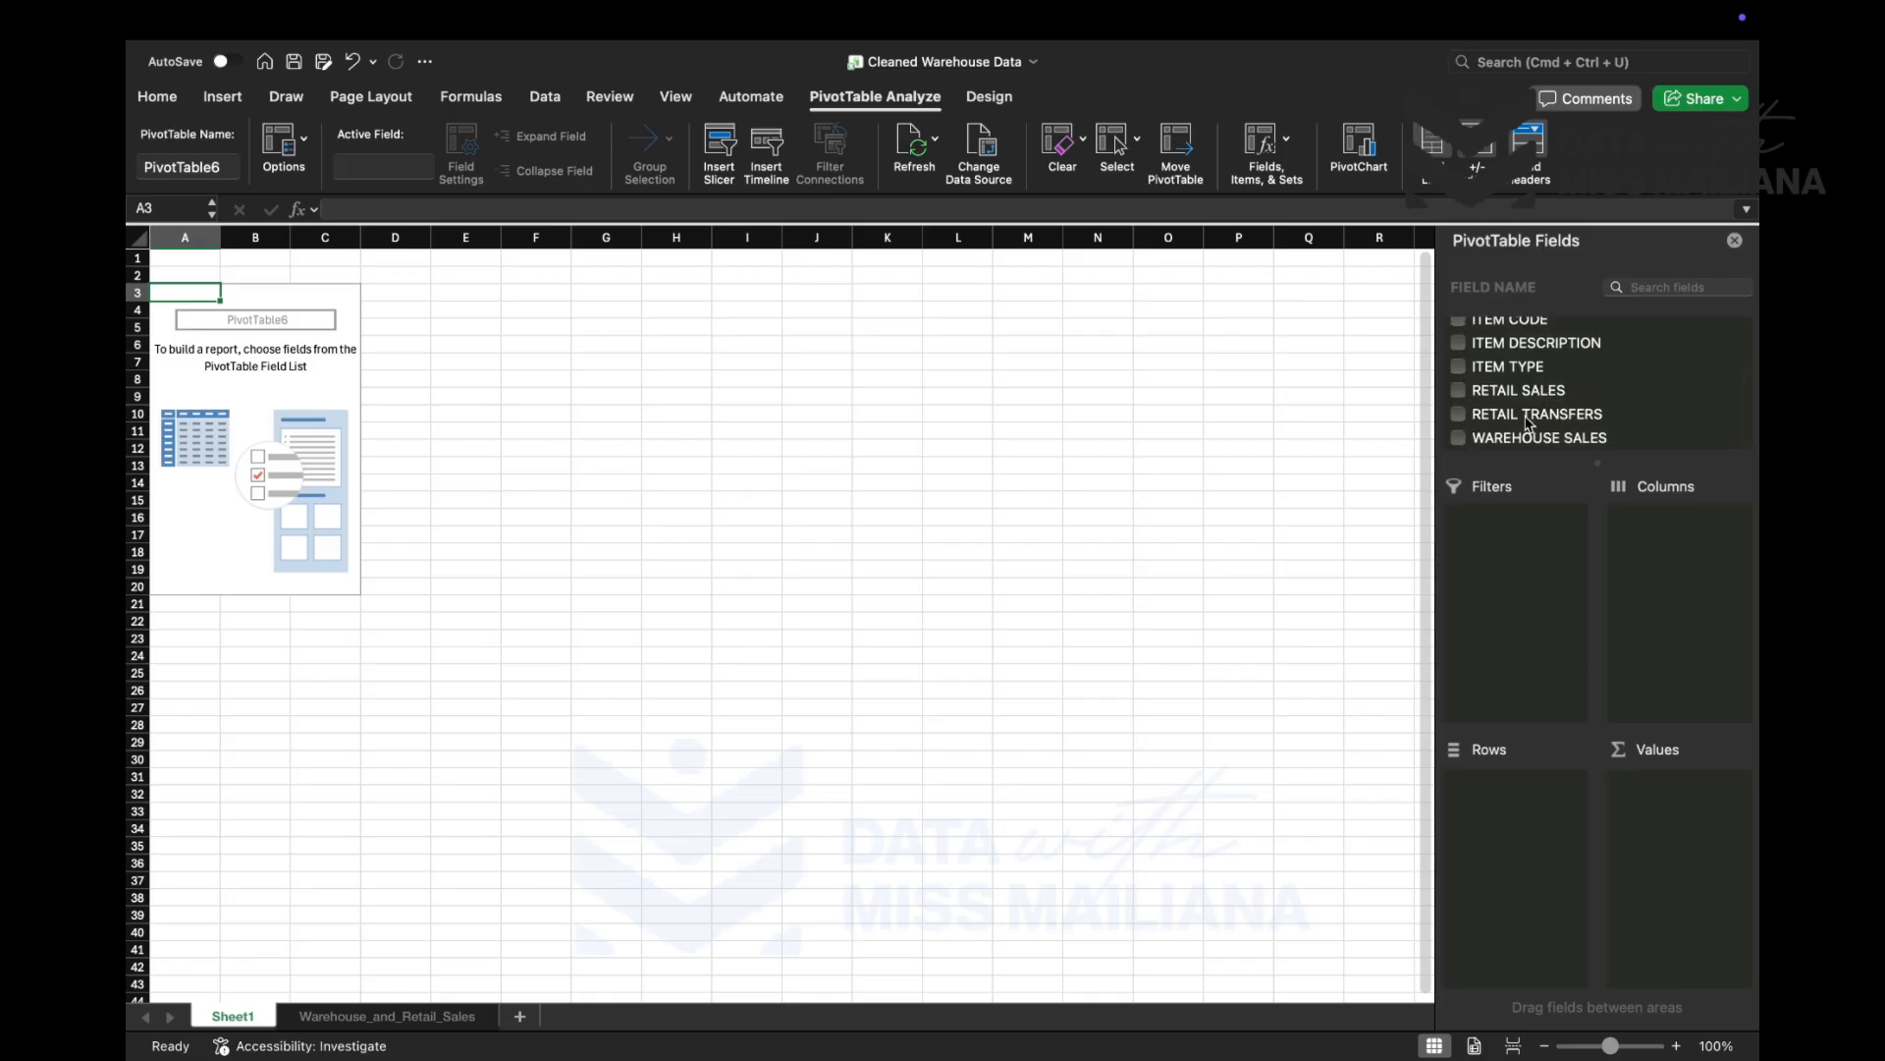
pyautogui.scroll(3, 1528, 425)
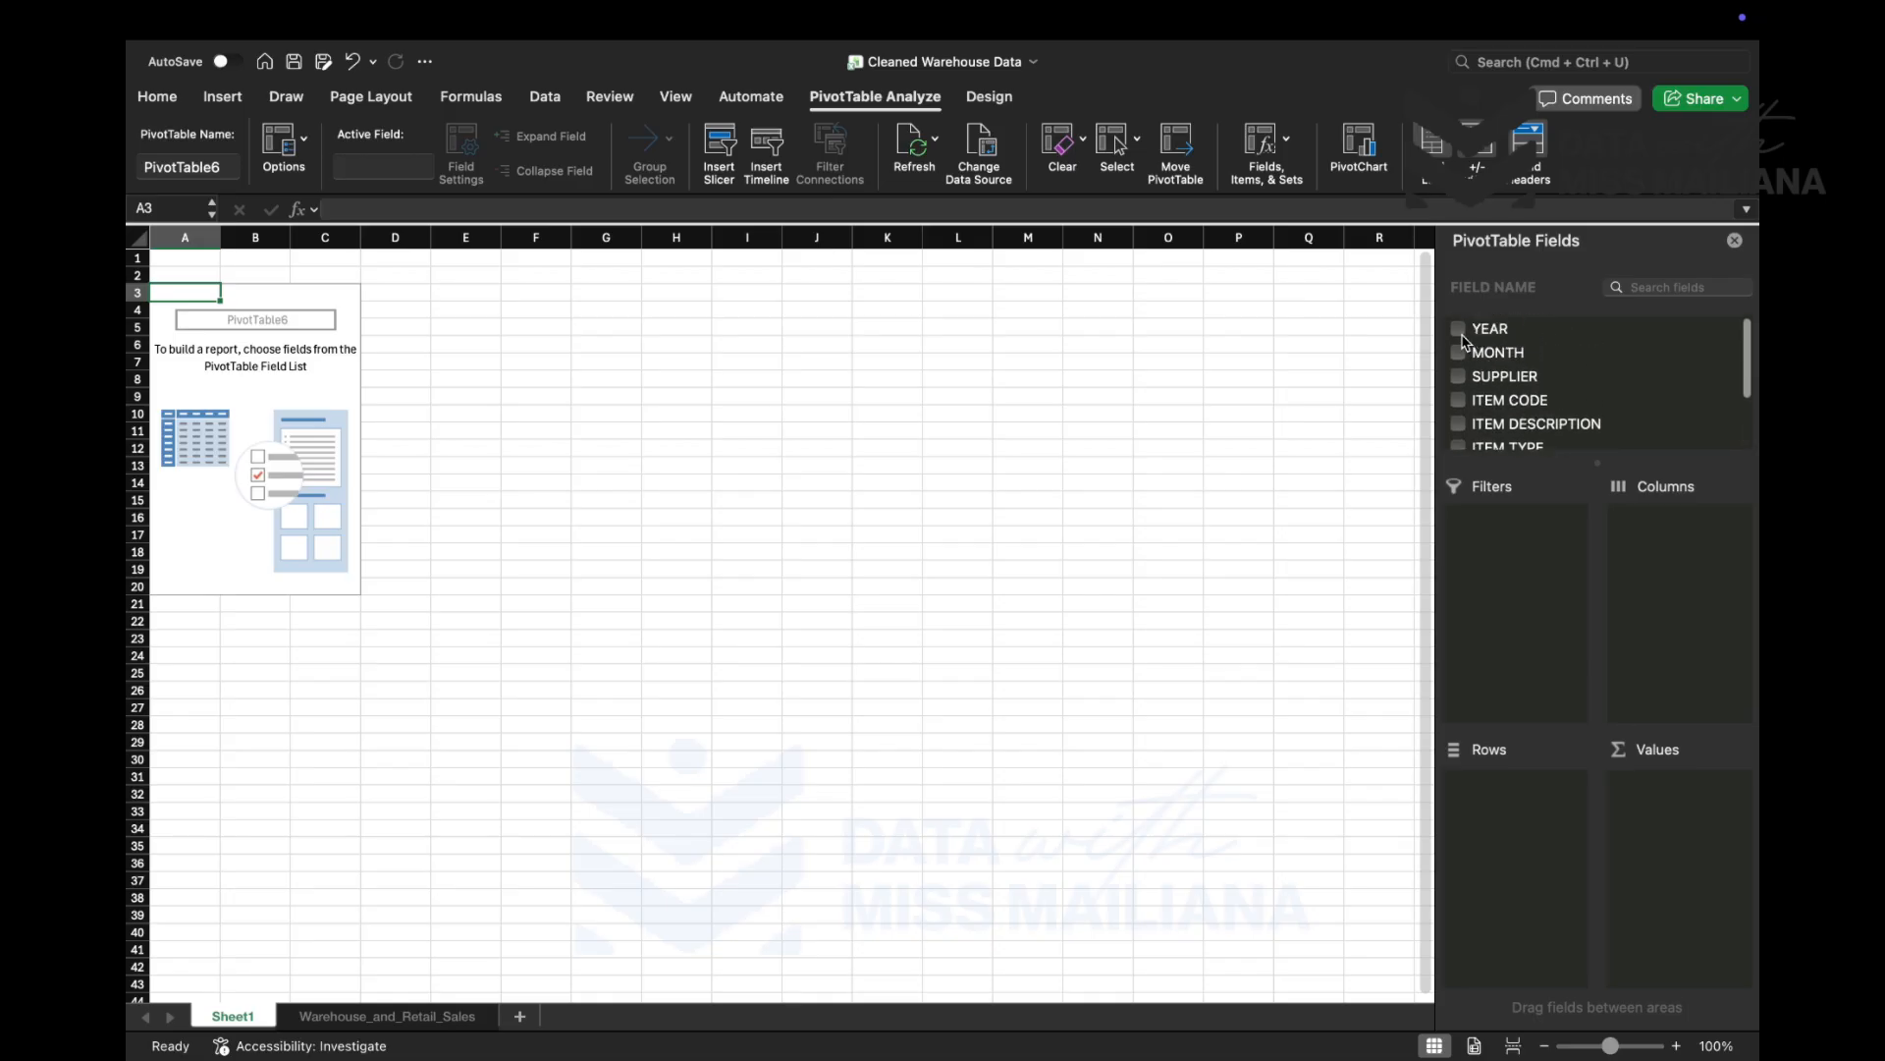
pyautogui.click(1461, 336)
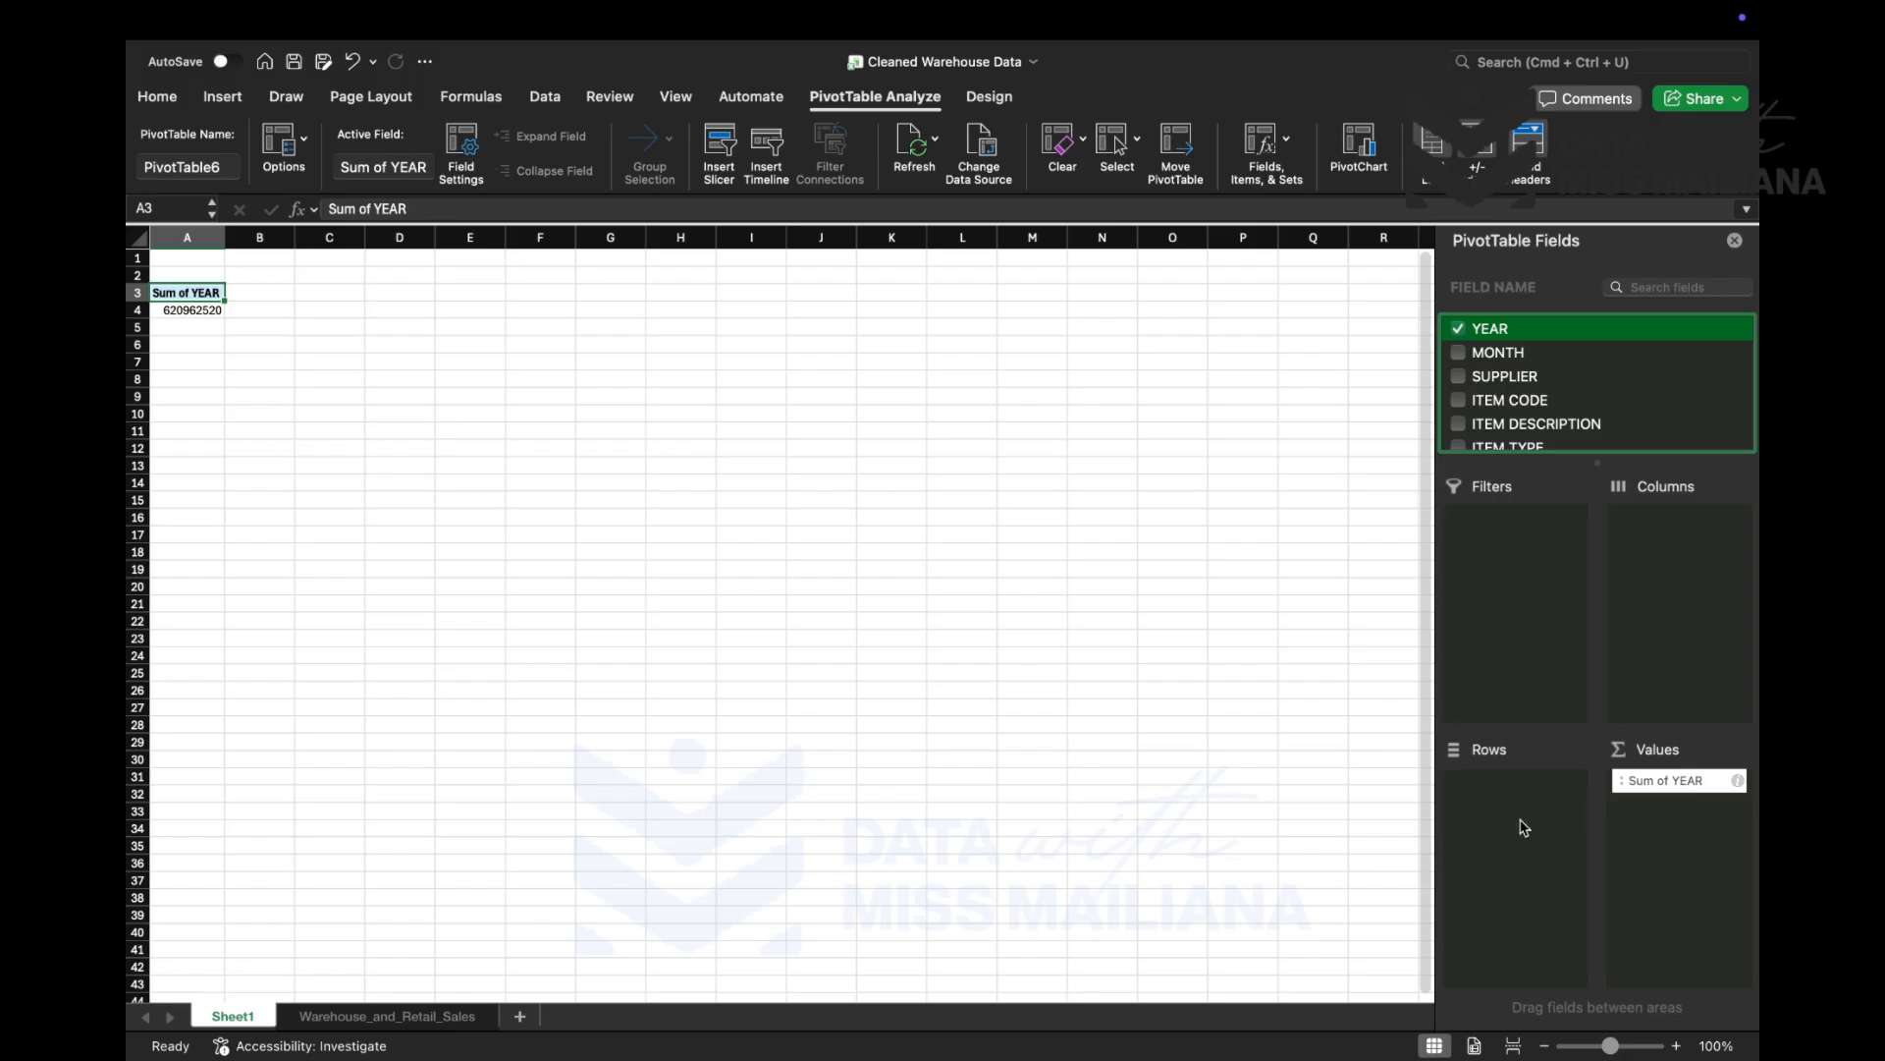
# - Fit the SUPPLIER column's width to its contents on the Warehouse_and_Retail_Sales sheet
pyautogui.click(379, 1016)
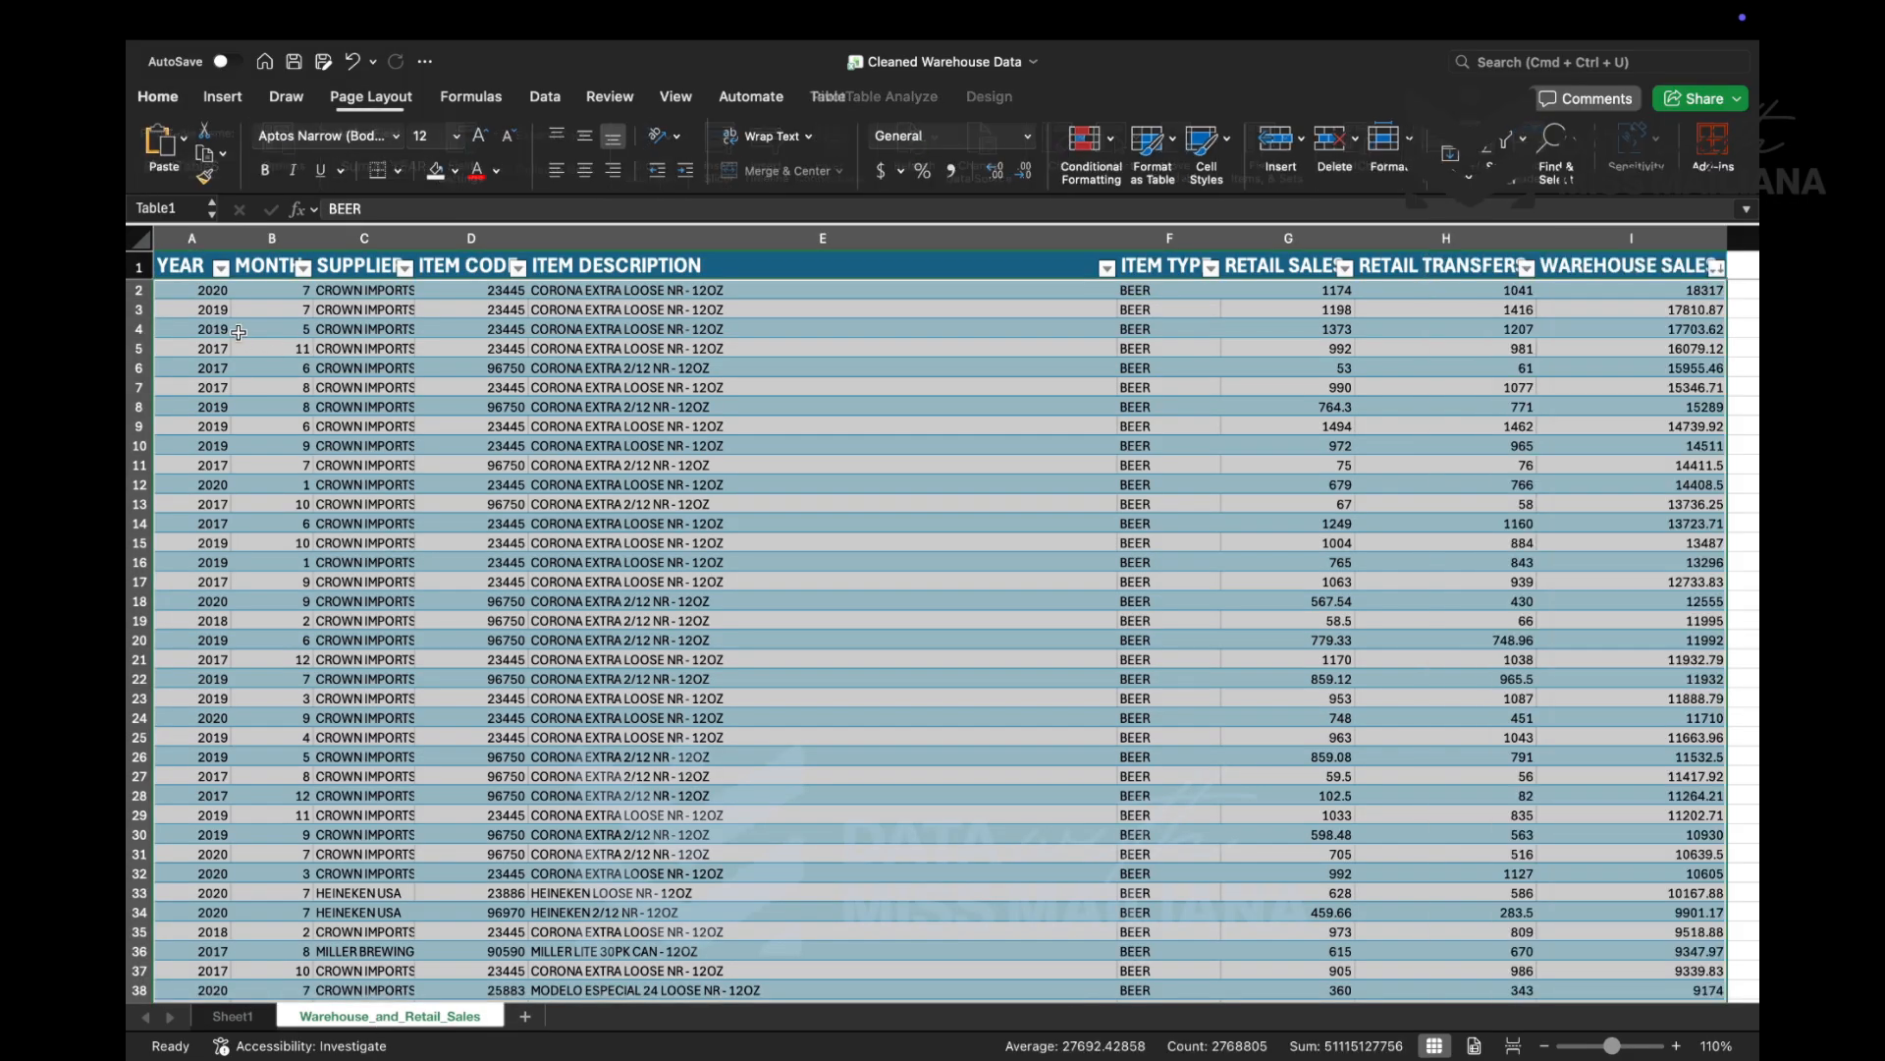
pyautogui.click(208, 291)
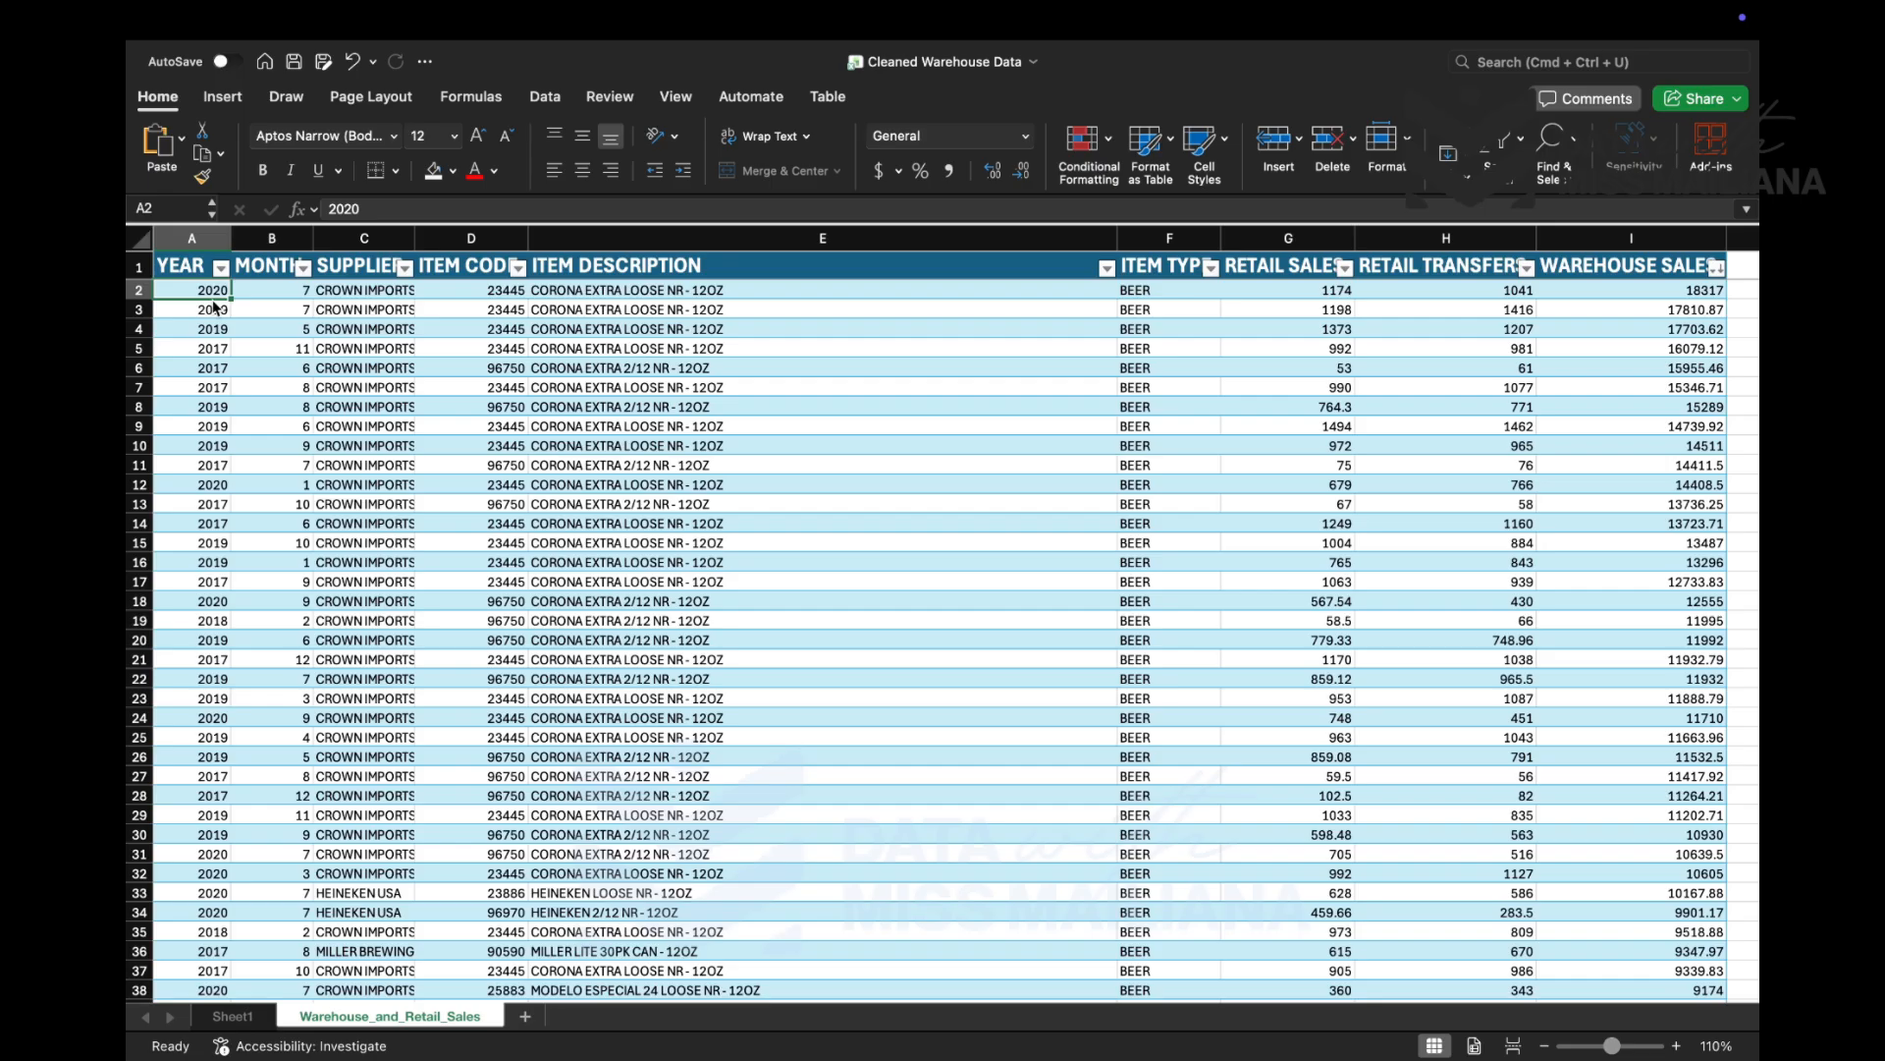
pyautogui.click(378, 290)
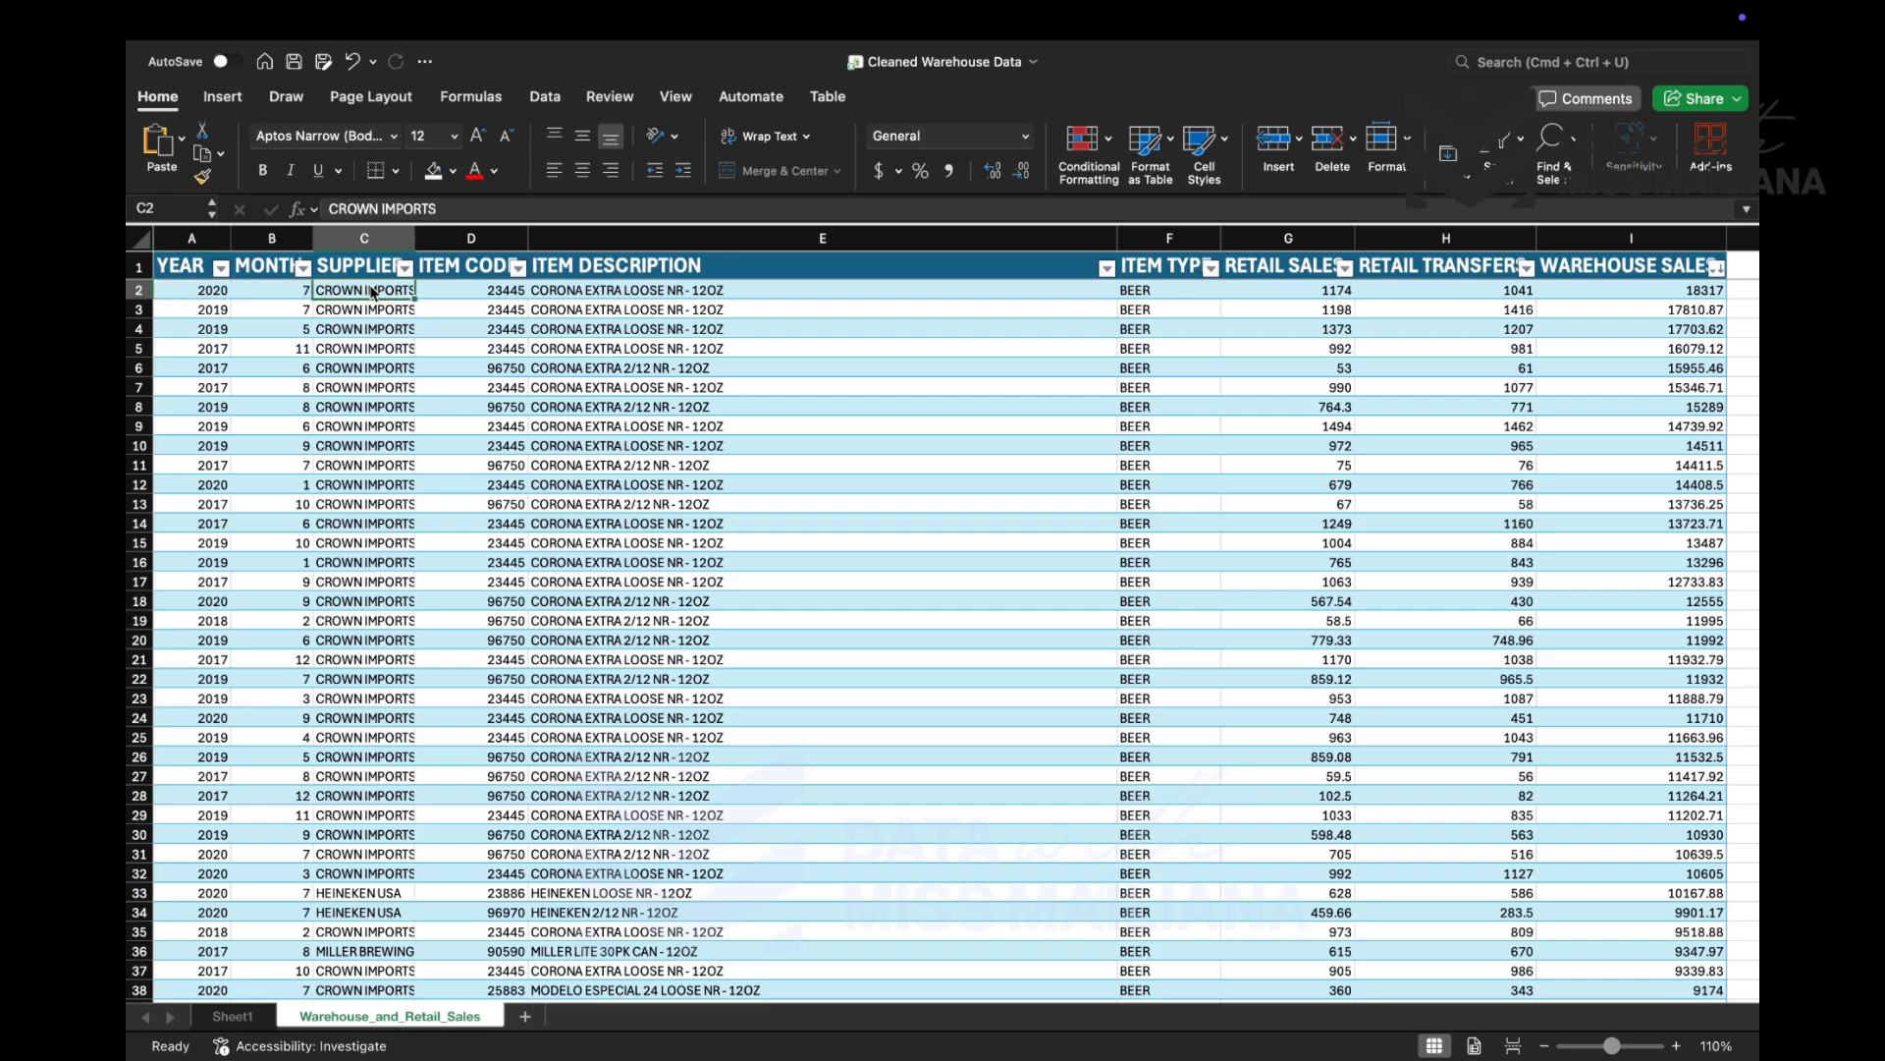
pyautogui.doubleClick(413, 241)
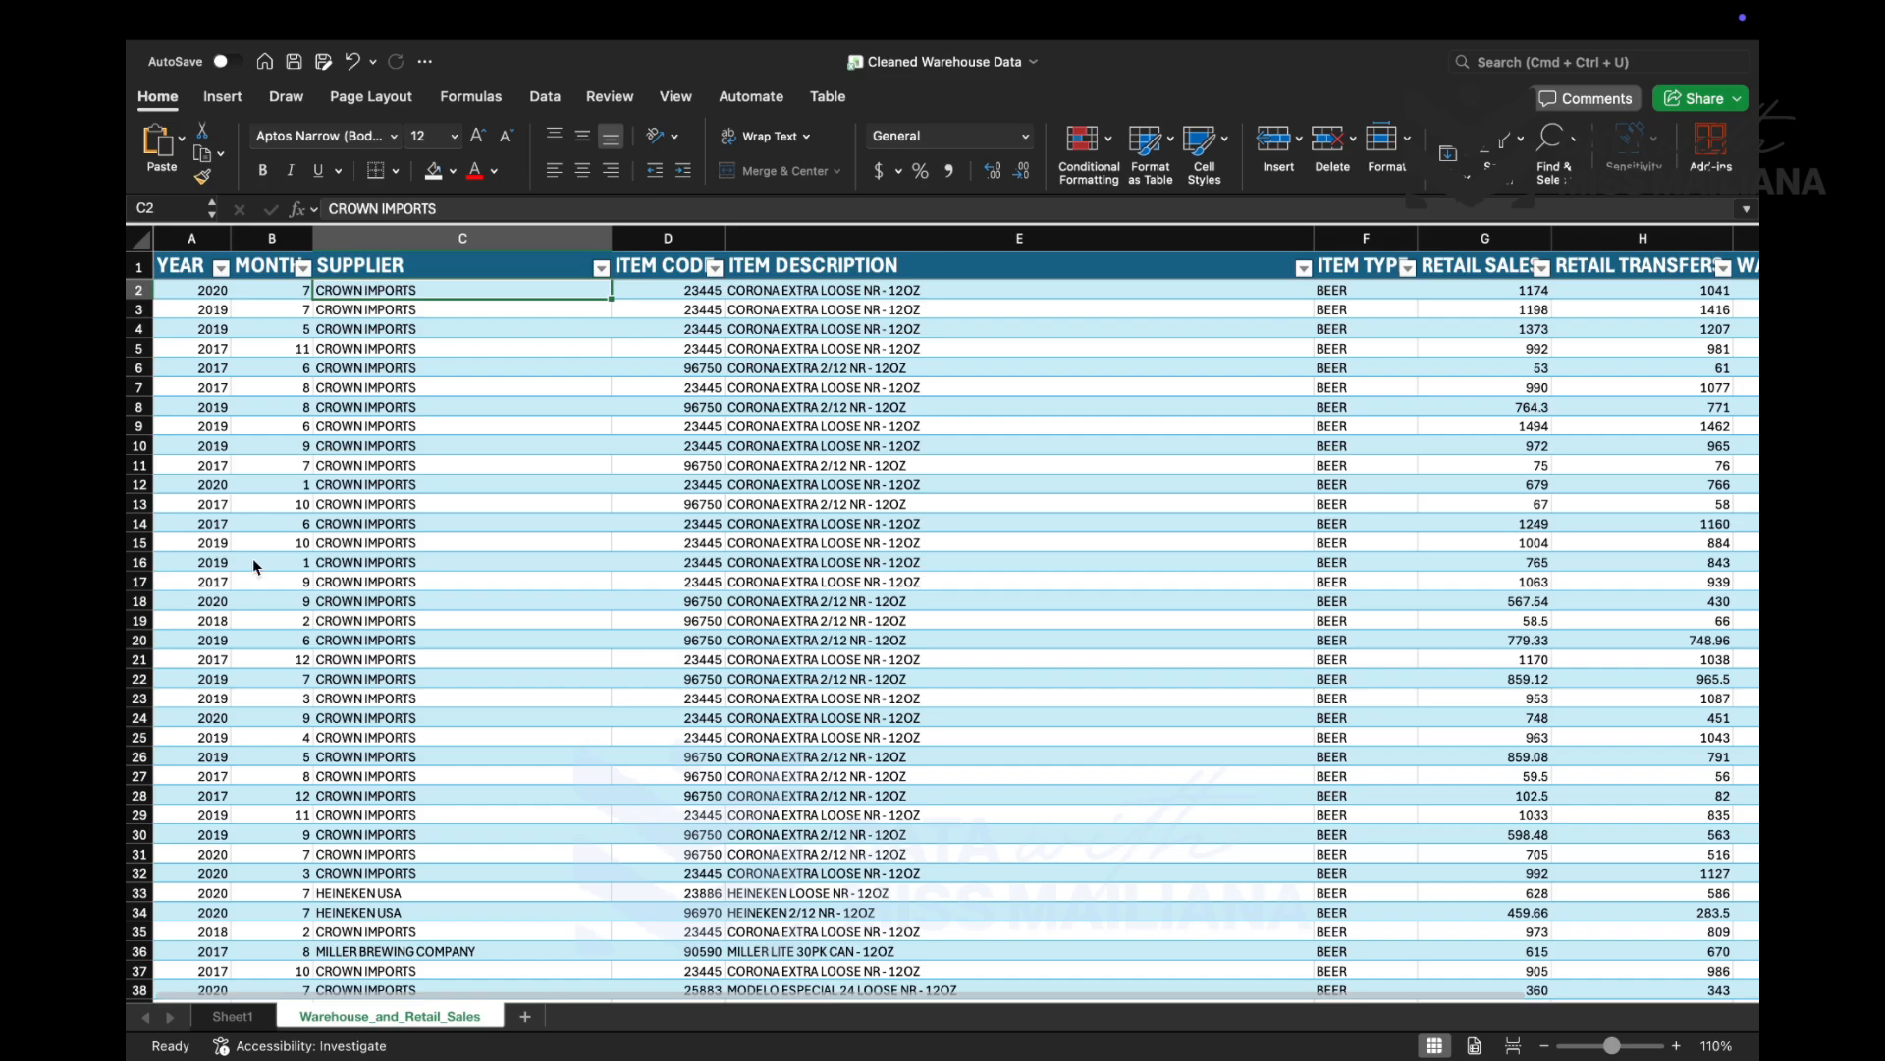
# - Move the YEAR field from Values to Rows in the PivotTable on Sheet1
pyautogui.click(250, 1015)
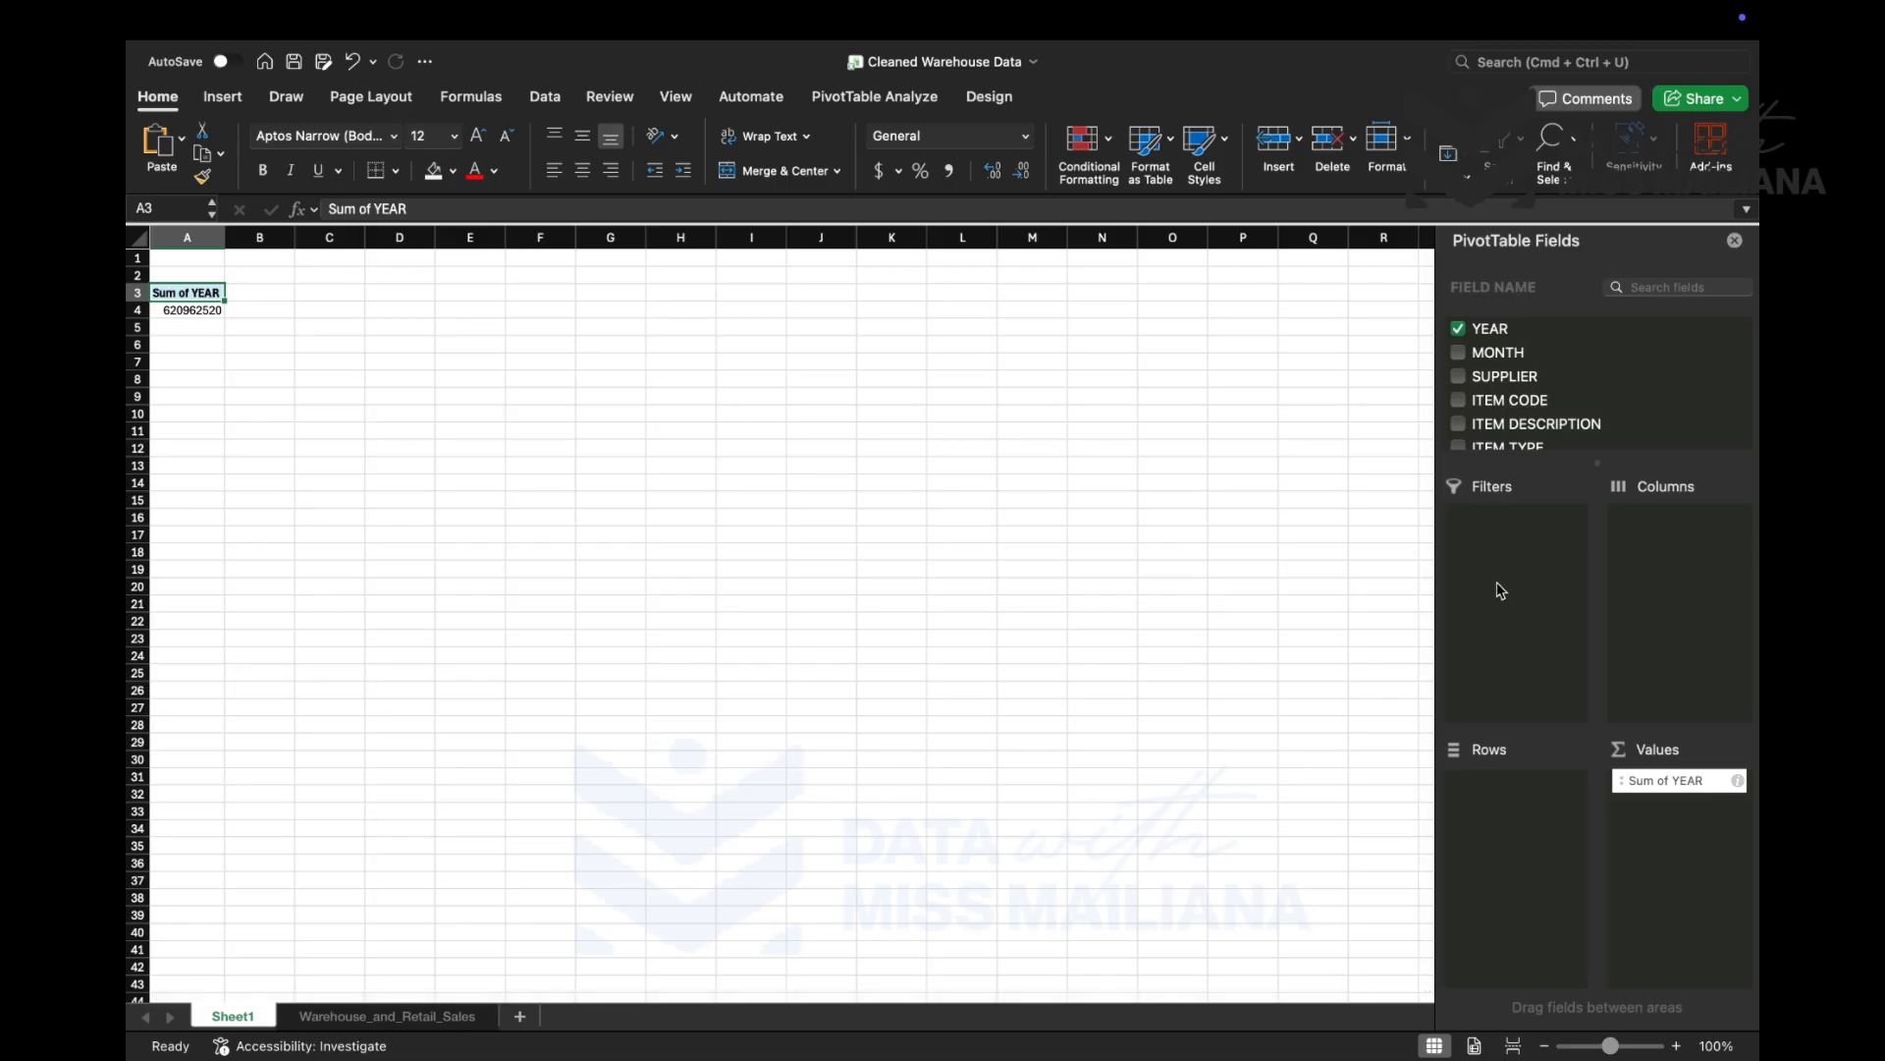
pyautogui.moveTo(1682, 788); pyautogui.dragTo(1542, 797)
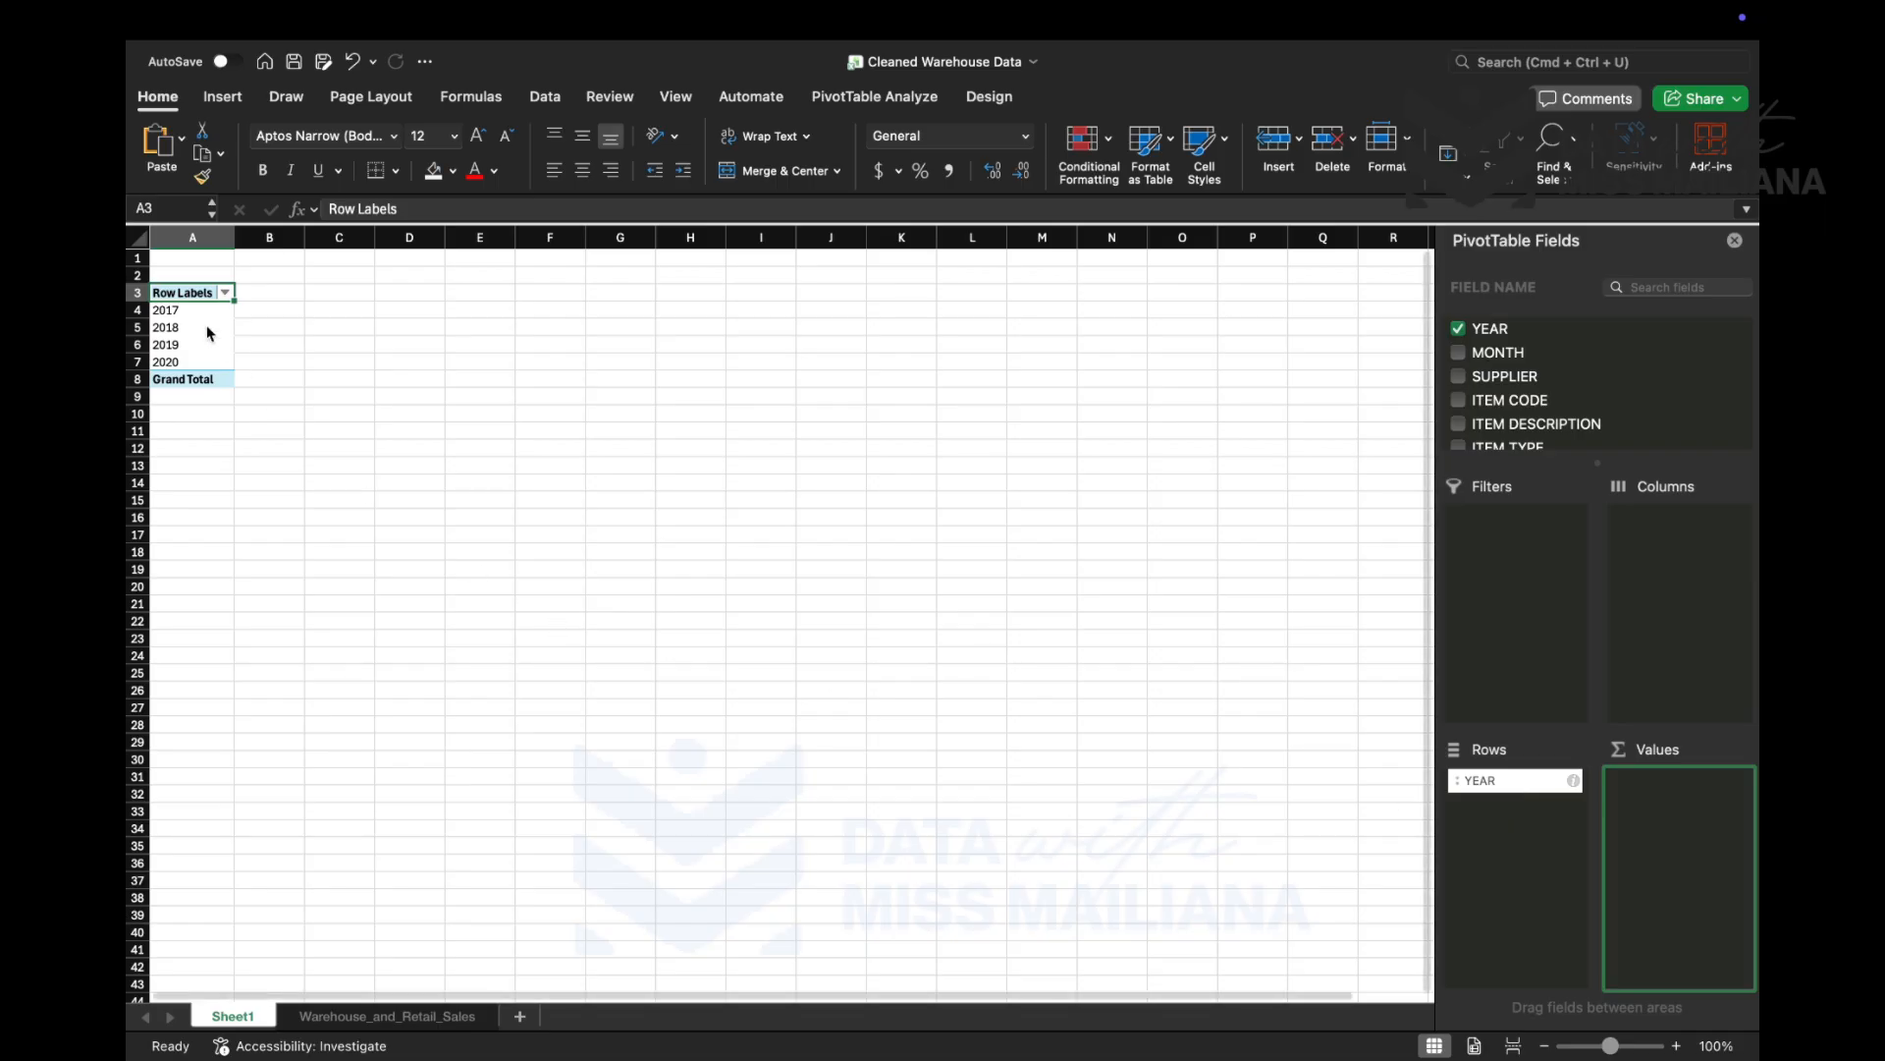
pyautogui.scroll(5, 352, 382)
pyautogui.scroll(5, 450, 382)
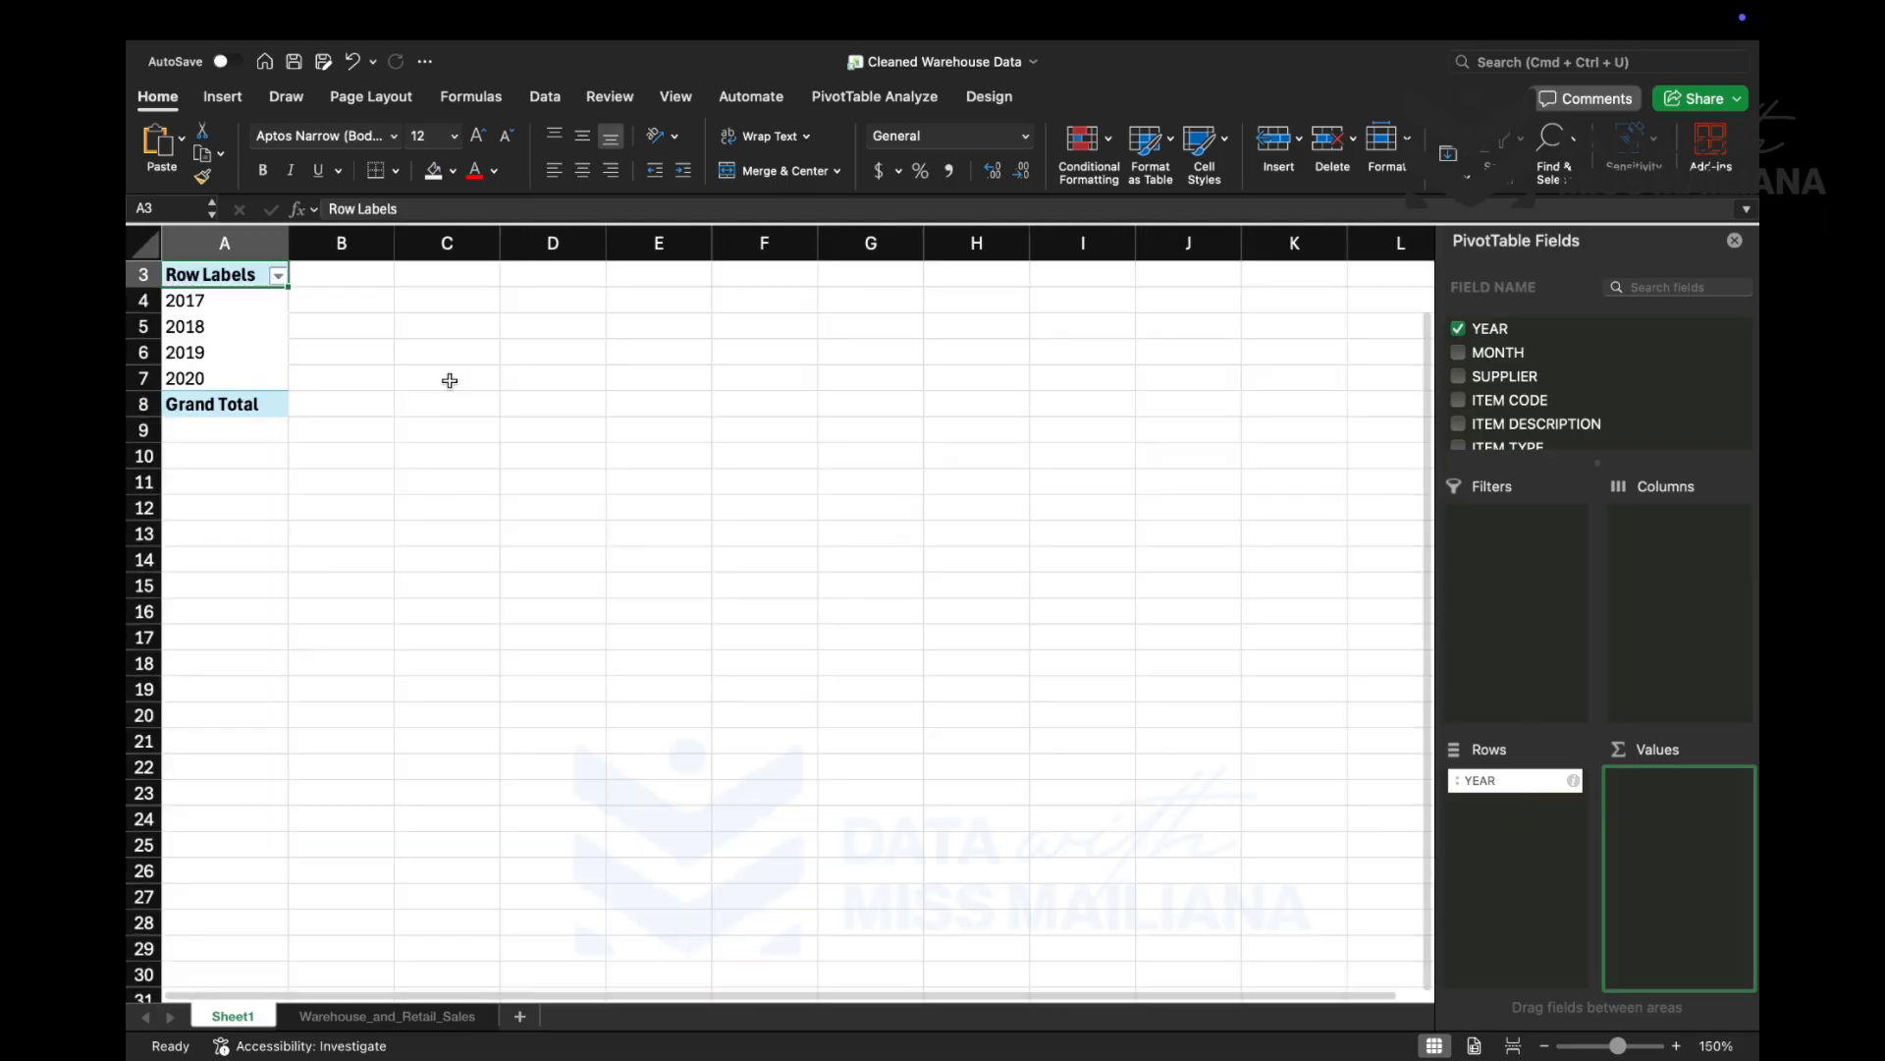
pyautogui.scroll(5, 450, 380)
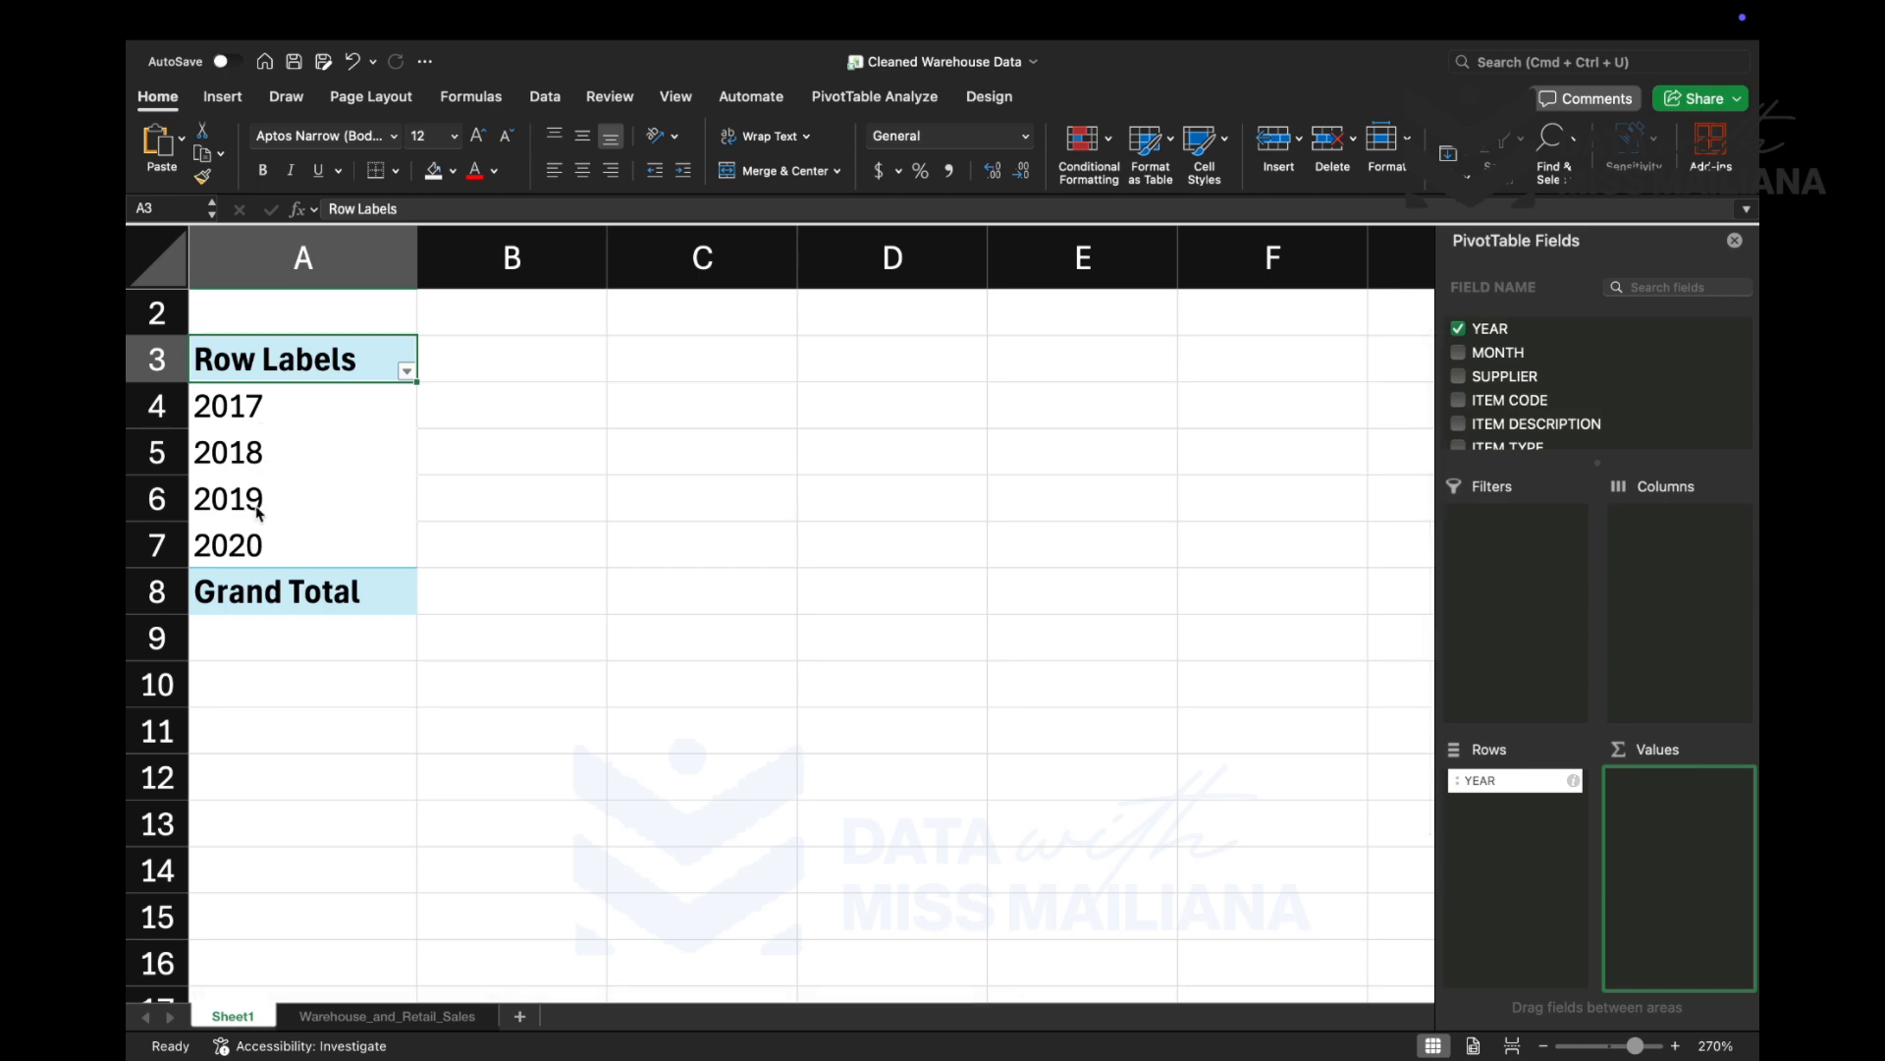
# - Check the source data sheet, return to the PivotTable on Sheet1 and move YEAR from Rows to Columns
pyautogui.click(381, 1017)
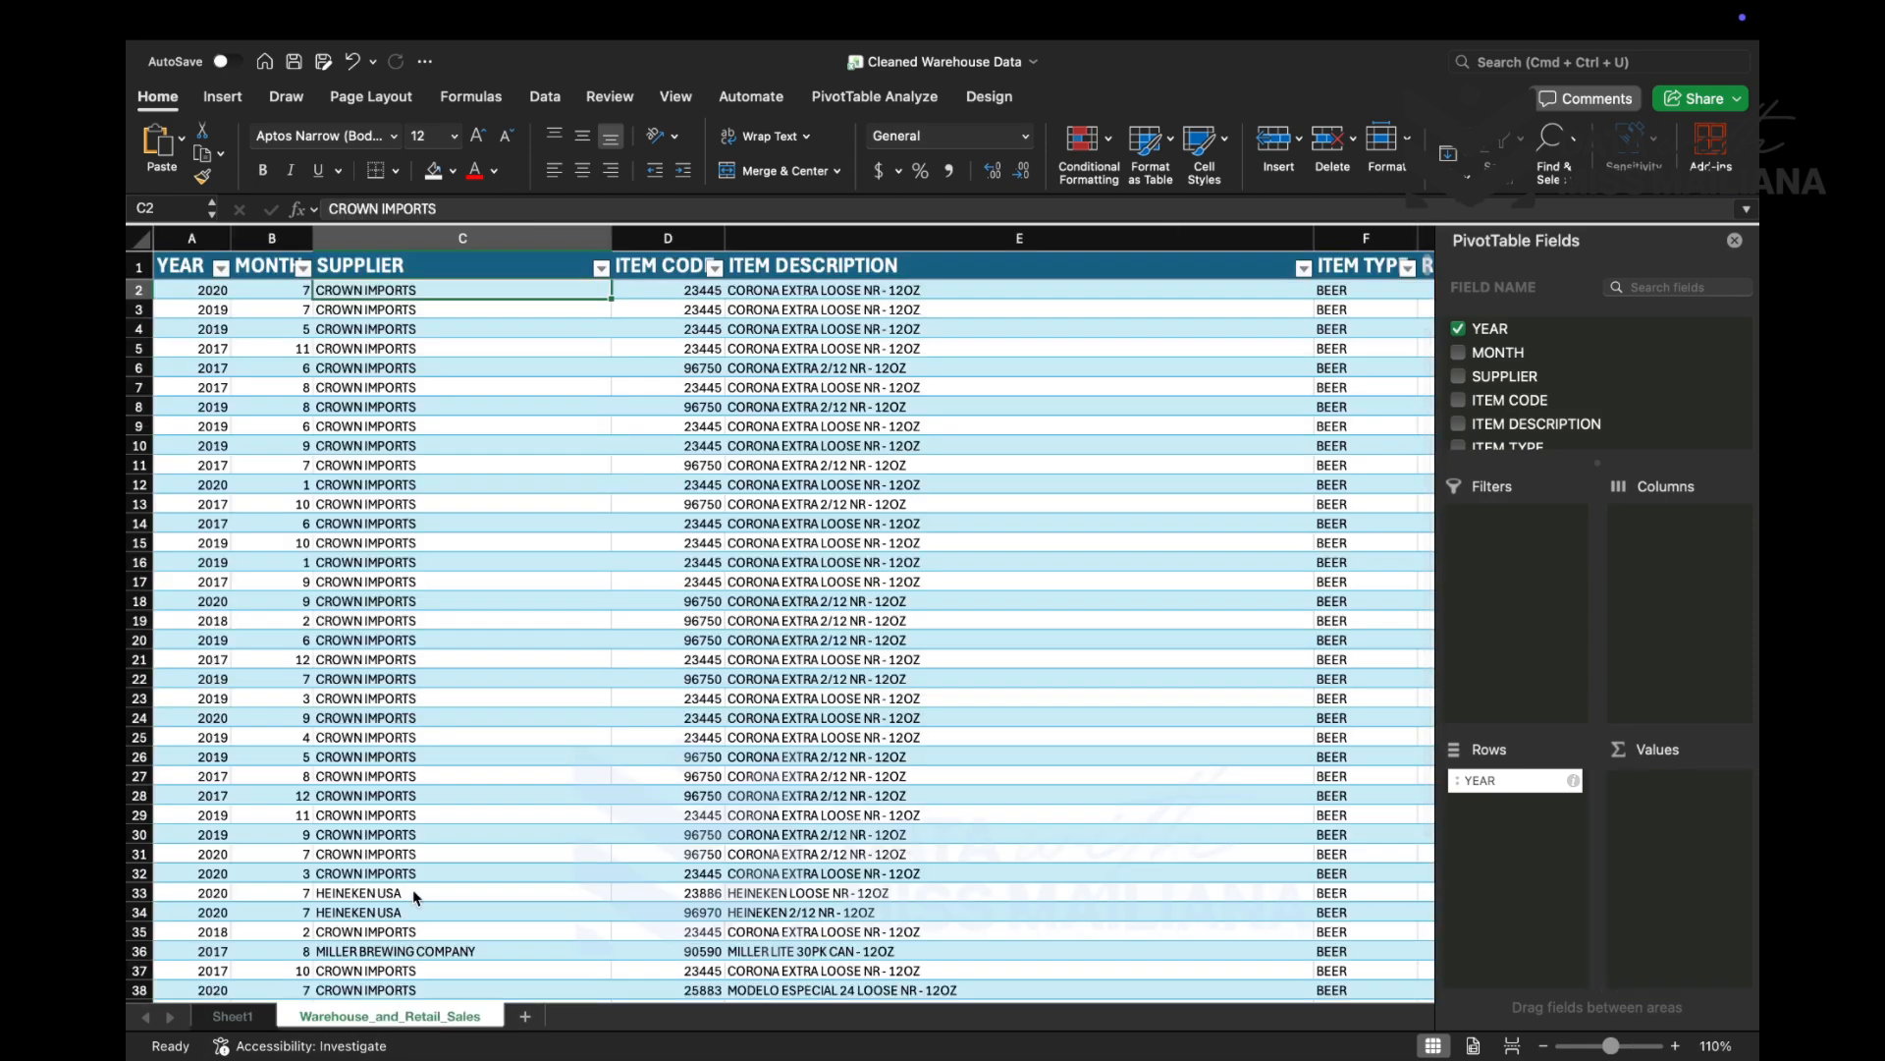
pyautogui.click(232, 1016)
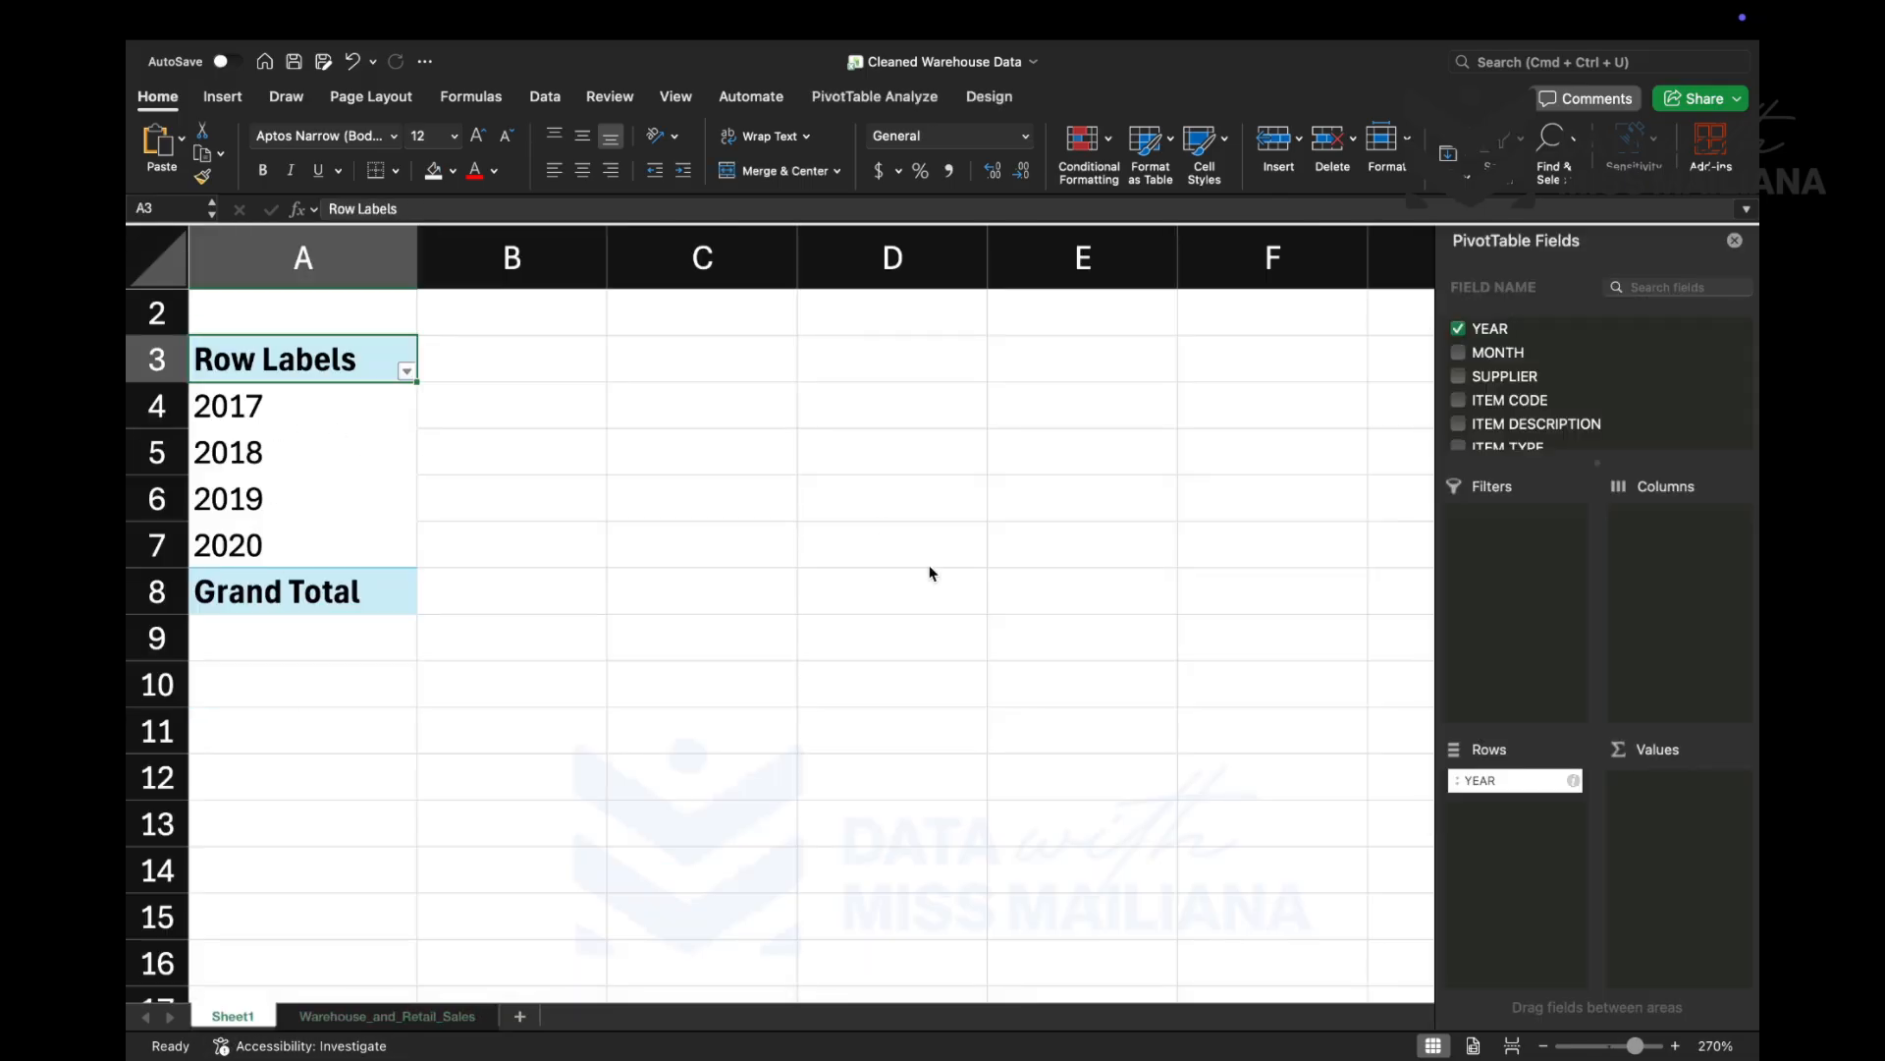
pyautogui.moveTo(1500, 793); pyautogui.dragTo(1677, 580)
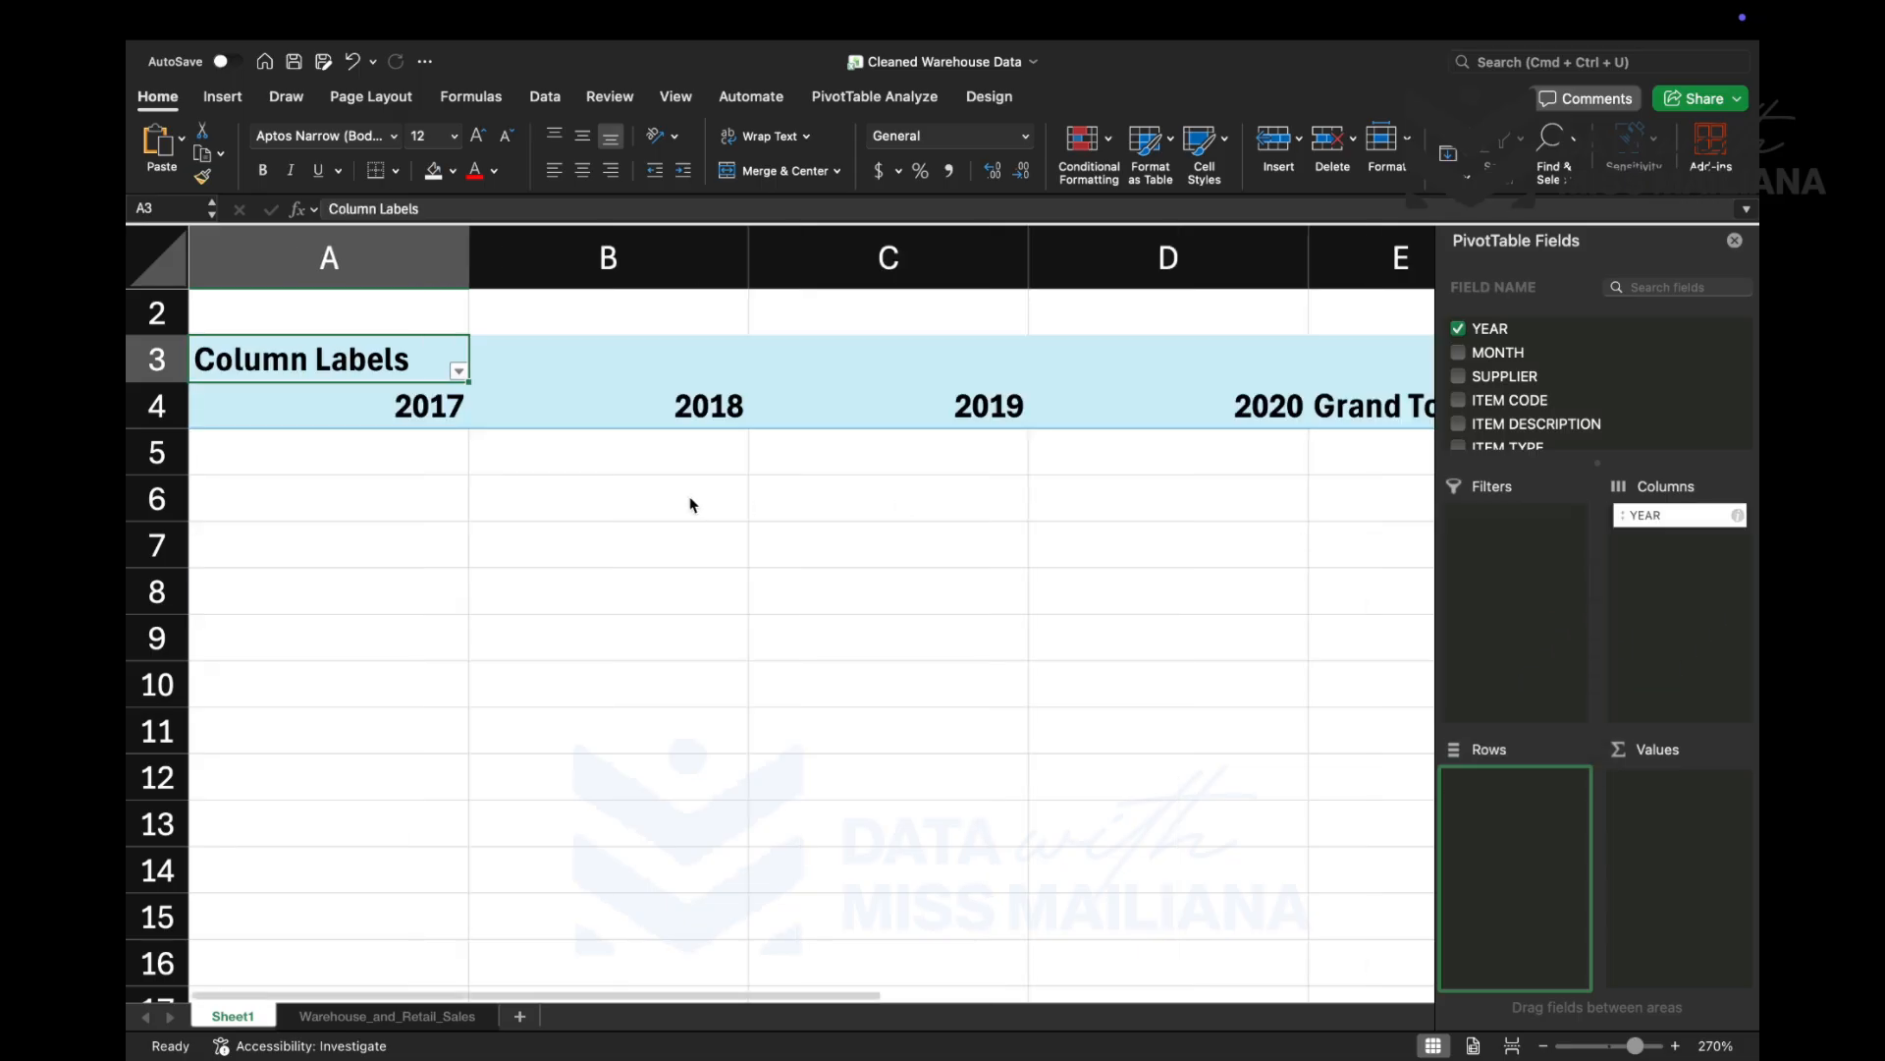
# - Move the YEAR field from Columns back to Rows in the PivotTable on Sheet1
pyautogui.hscroll(2, 690, 503)
pyautogui.hscroll(-2, 690, 502)
pyautogui.hscroll(1, 693, 505)
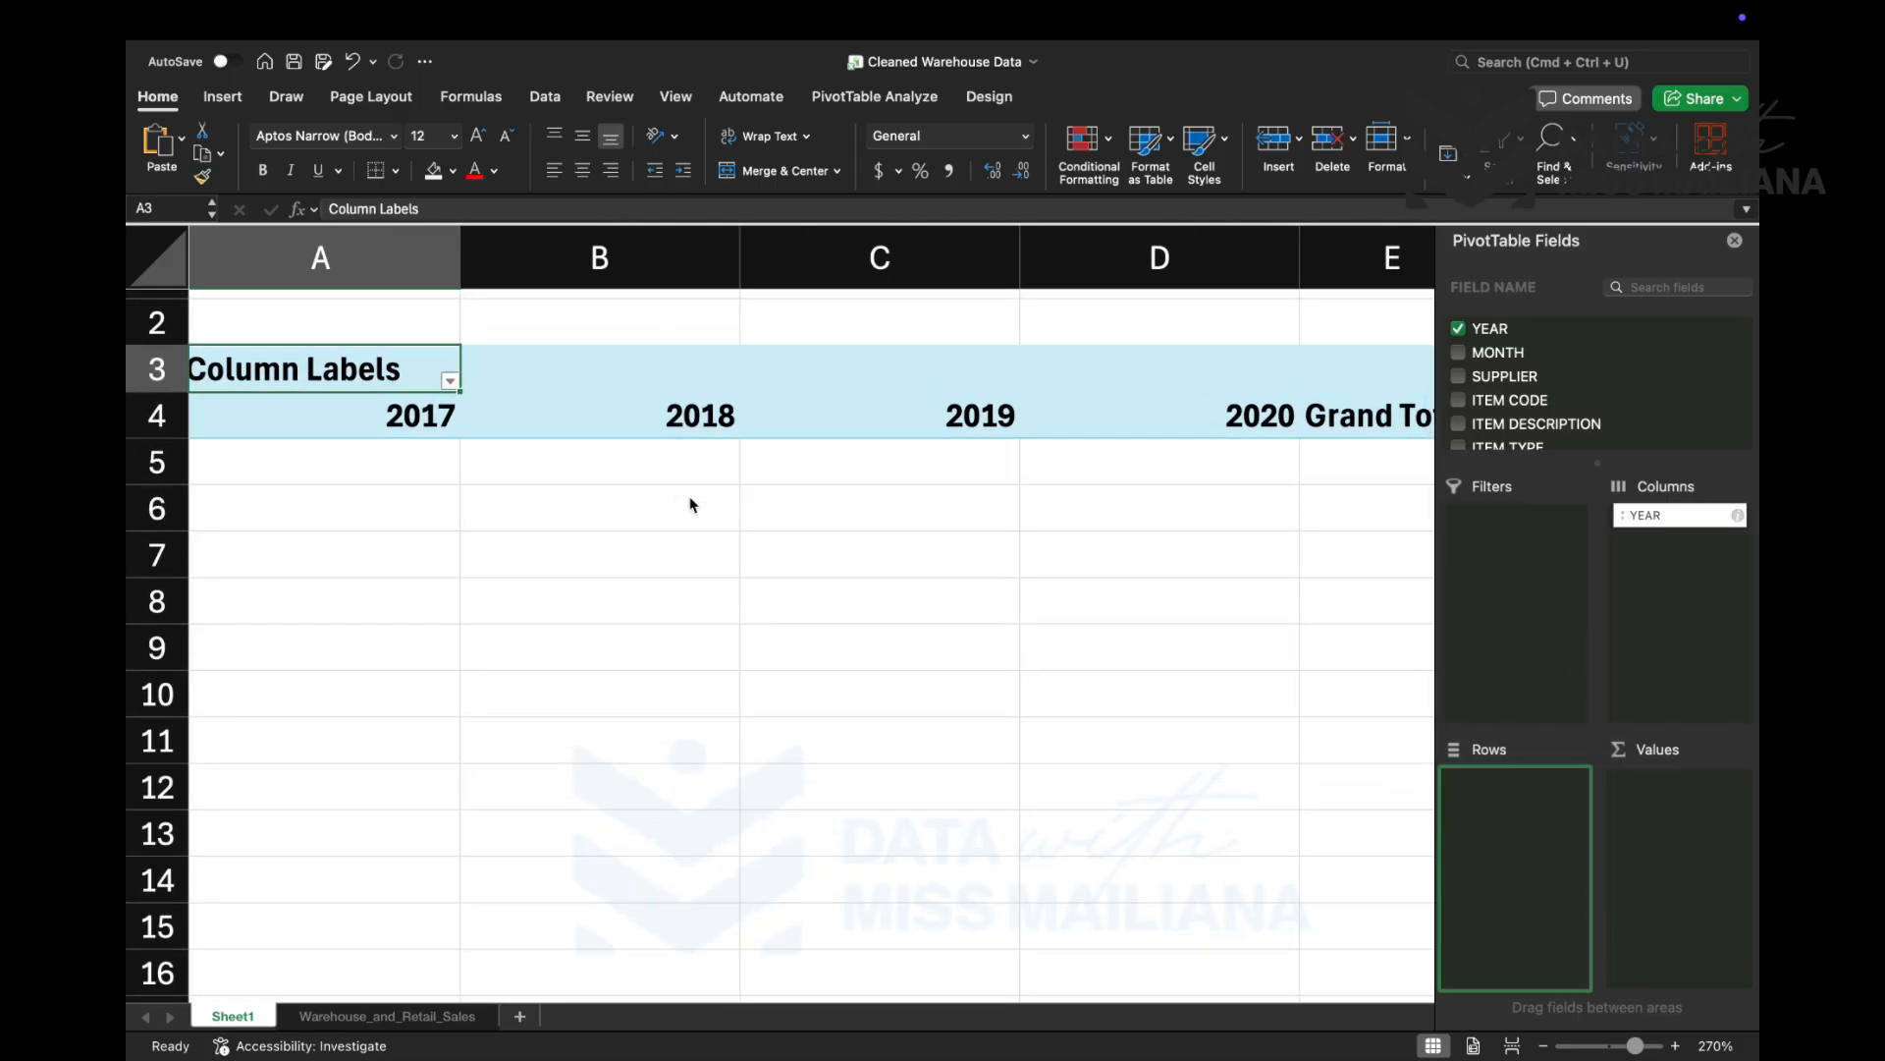
pyautogui.moveTo(1677, 523); pyautogui.dragTo(1517, 823)
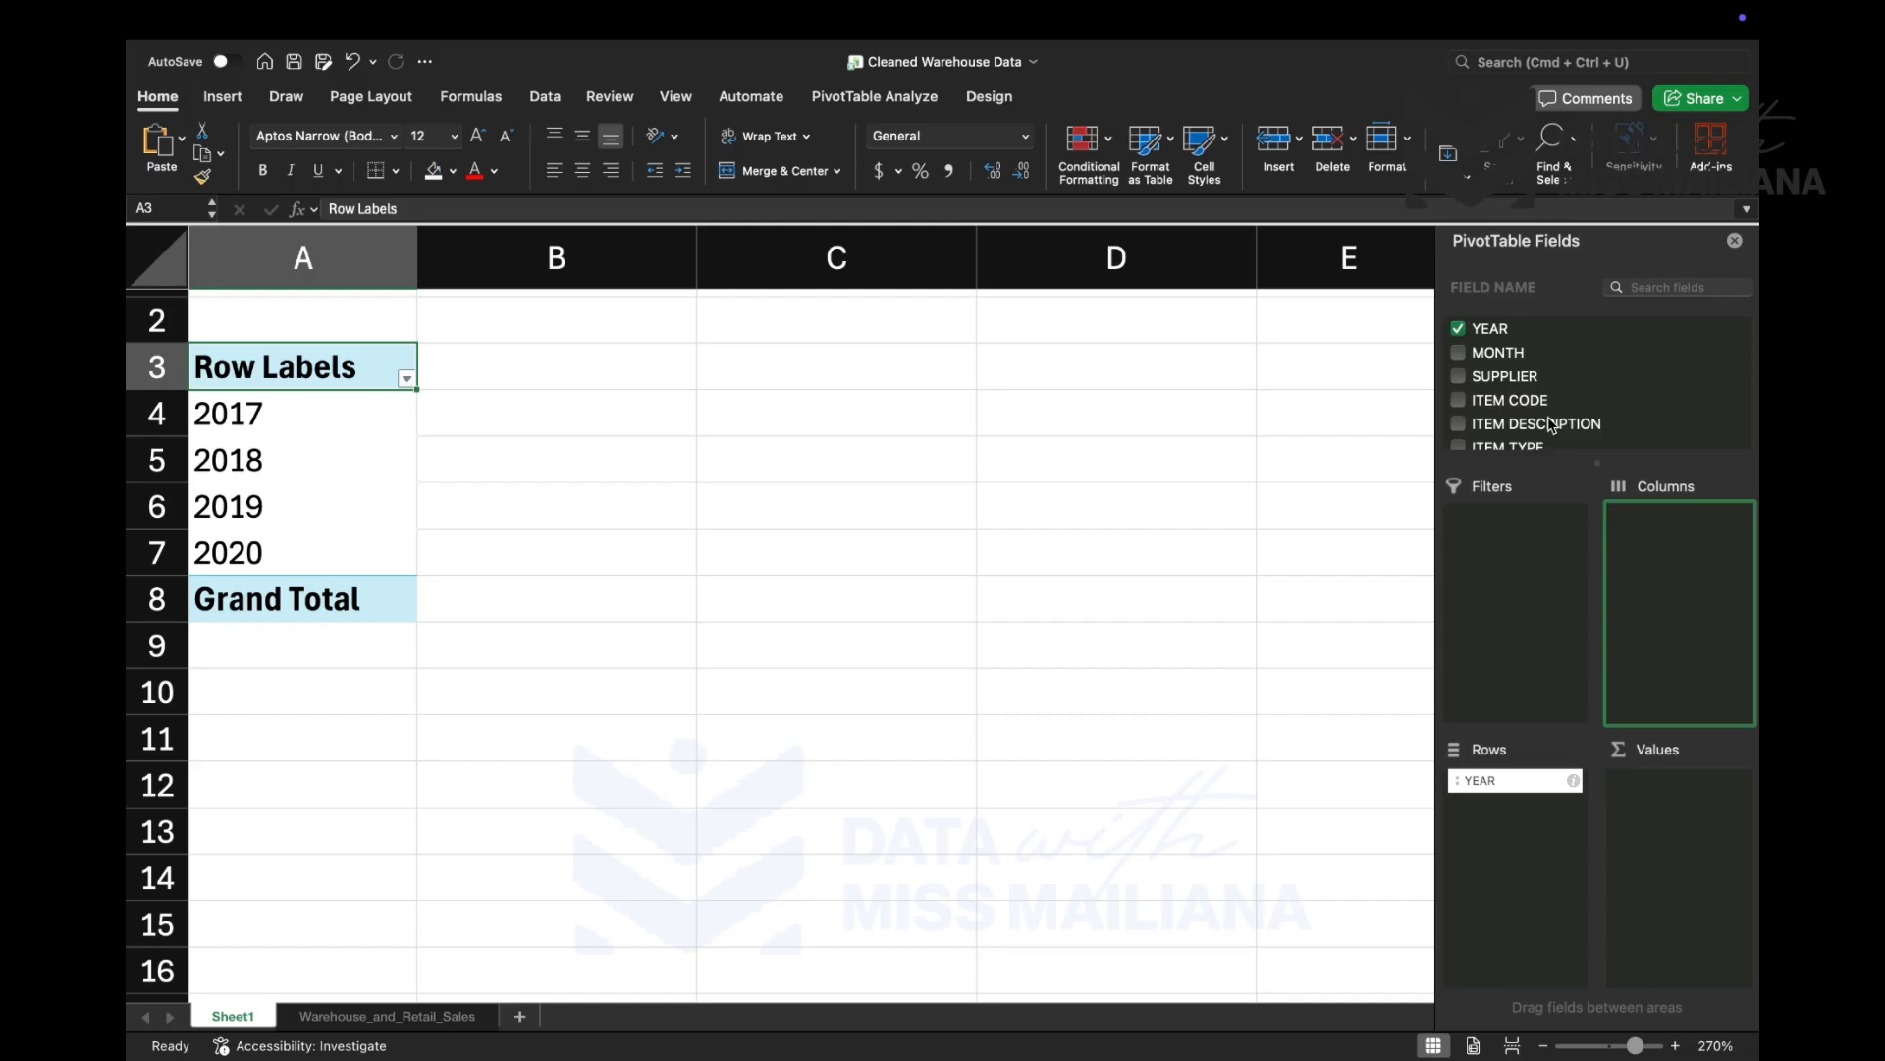
# - Add the RETAIL SALES field to the PivotTable as a summed value and check the sum for each year
pyautogui.scroll(-3, 1517, 429)
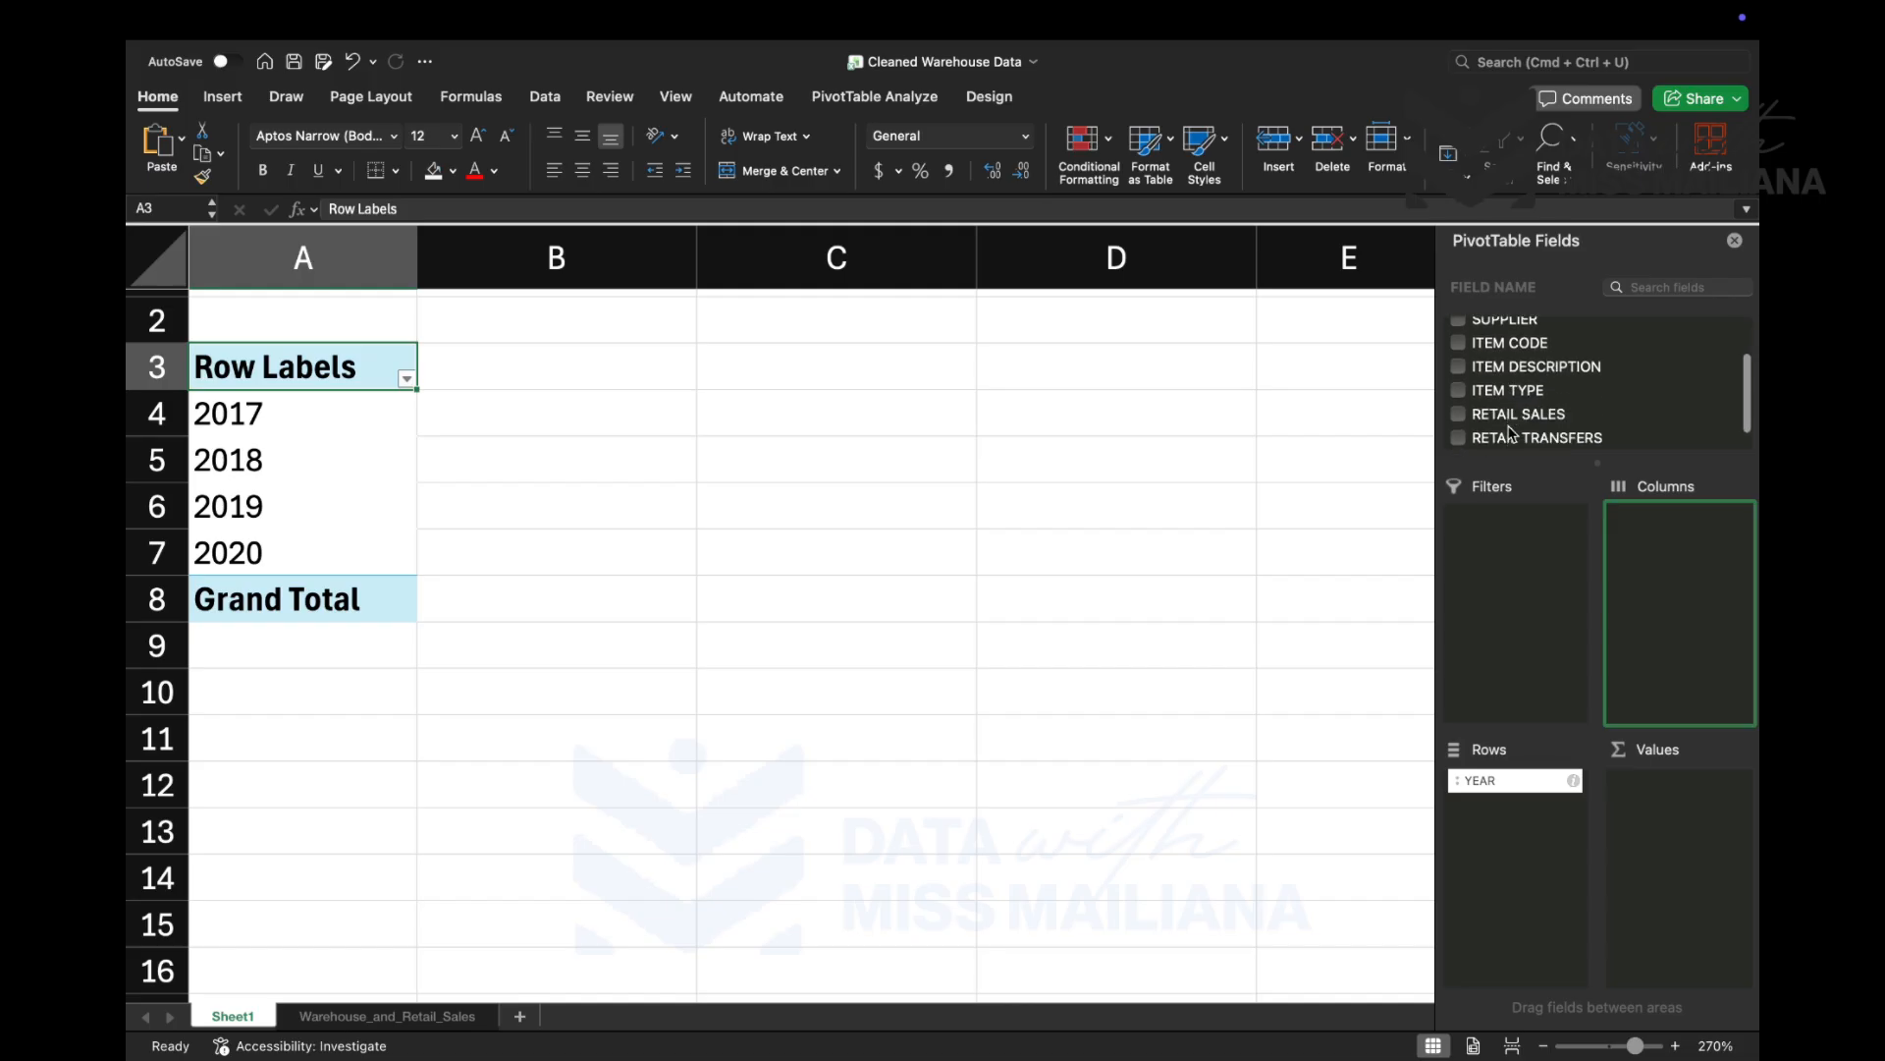
pyautogui.scroll(-1, 1513, 429)
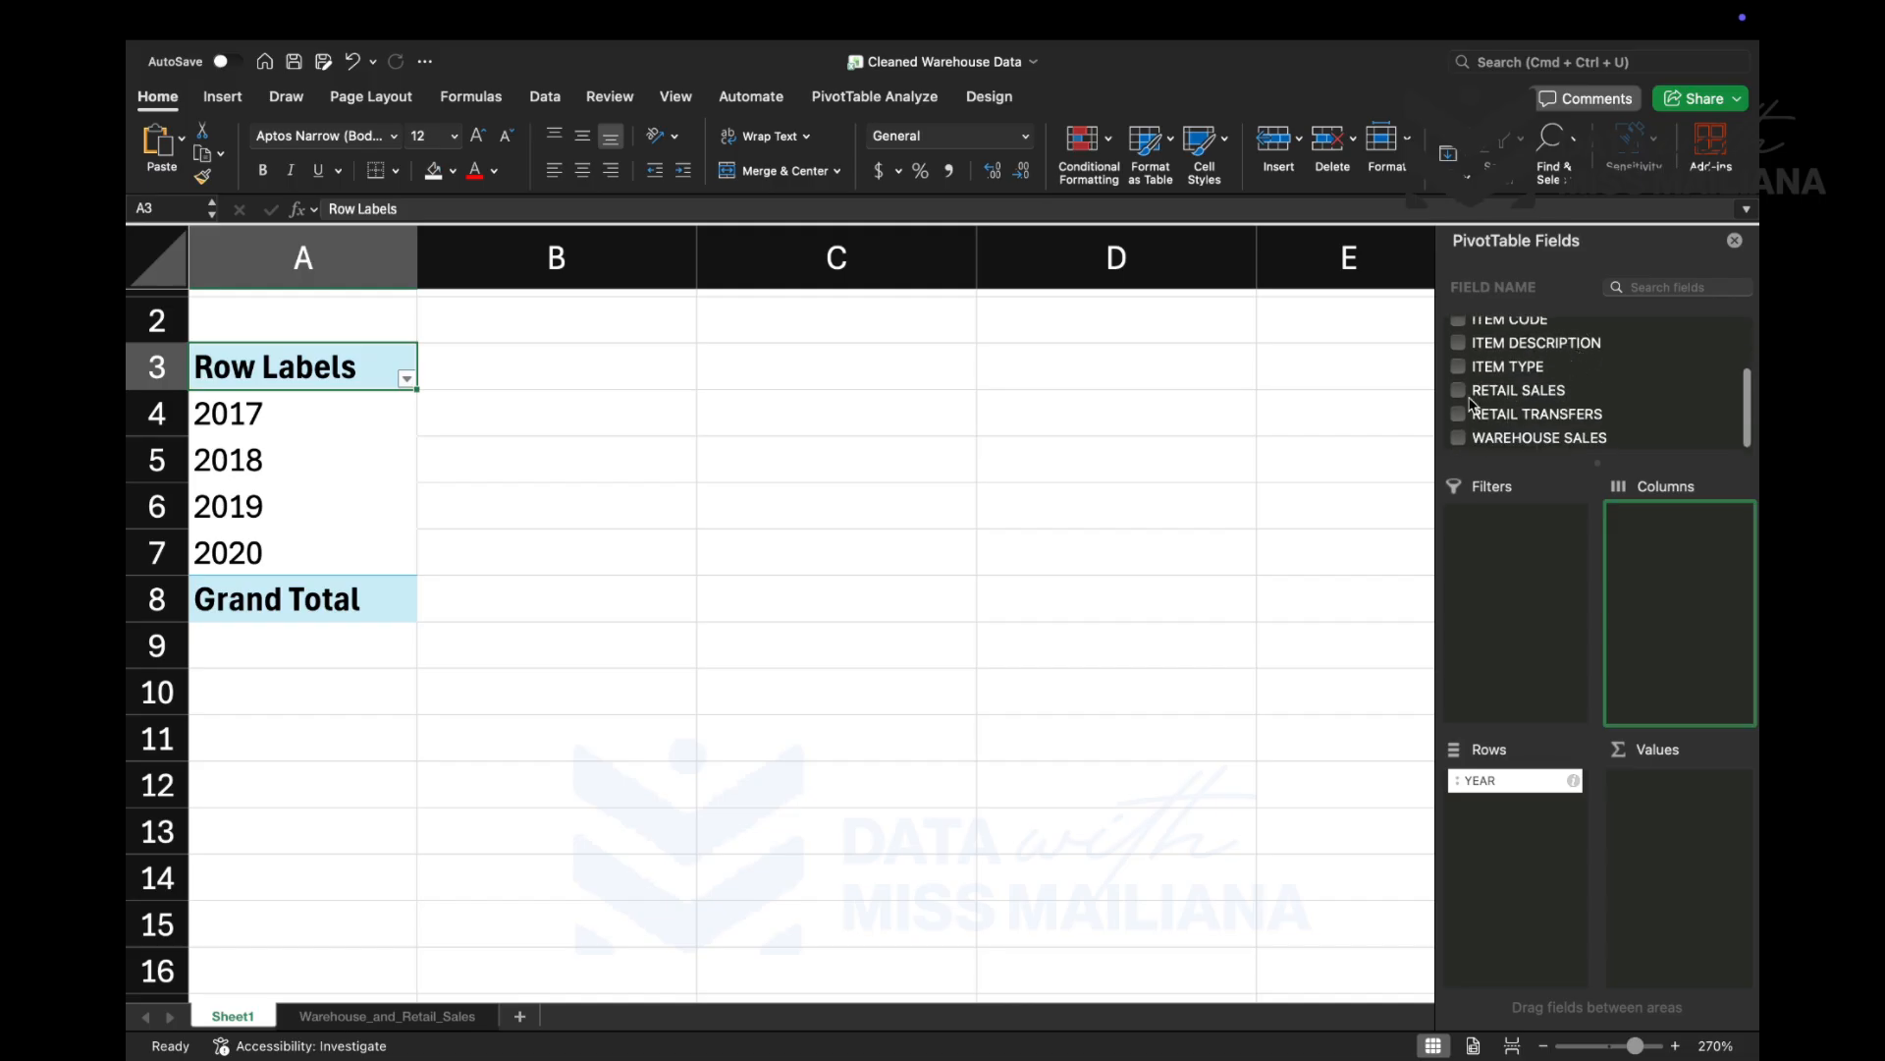
pyautogui.click(1459, 389)
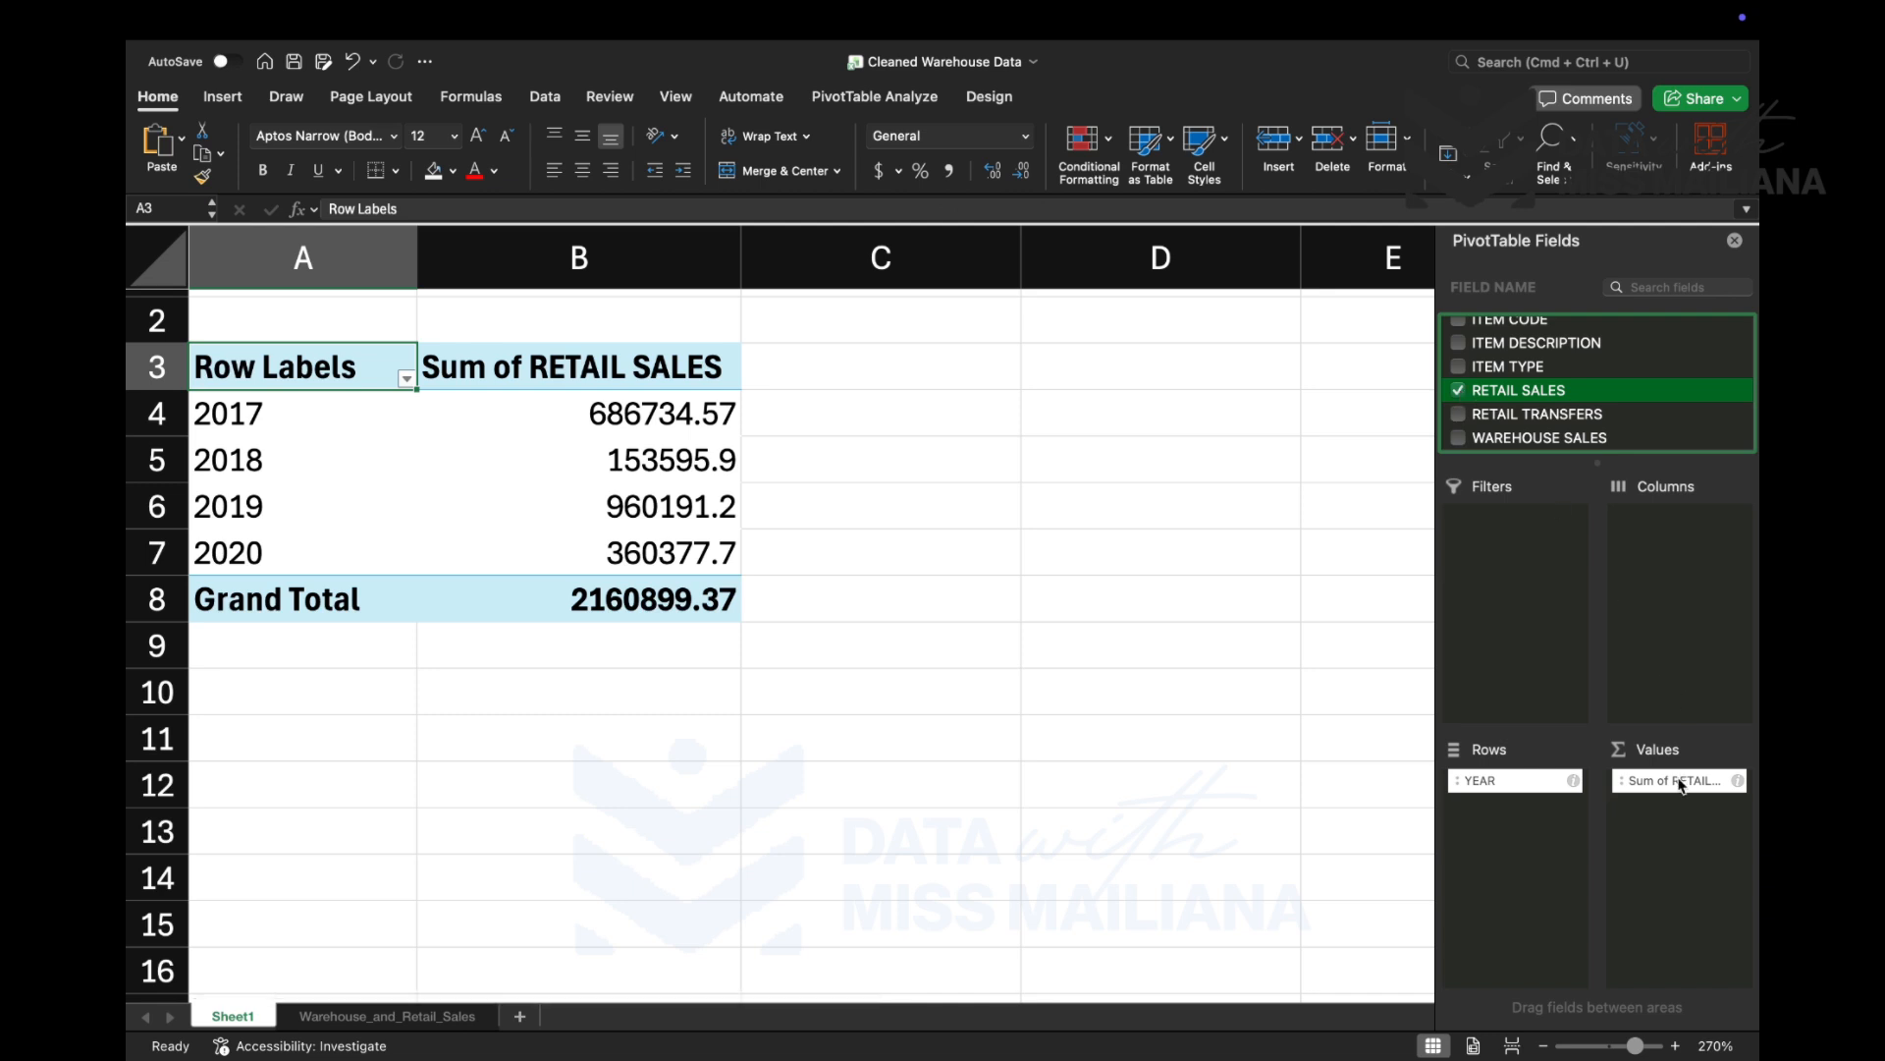
pyautogui.click(652, 429)
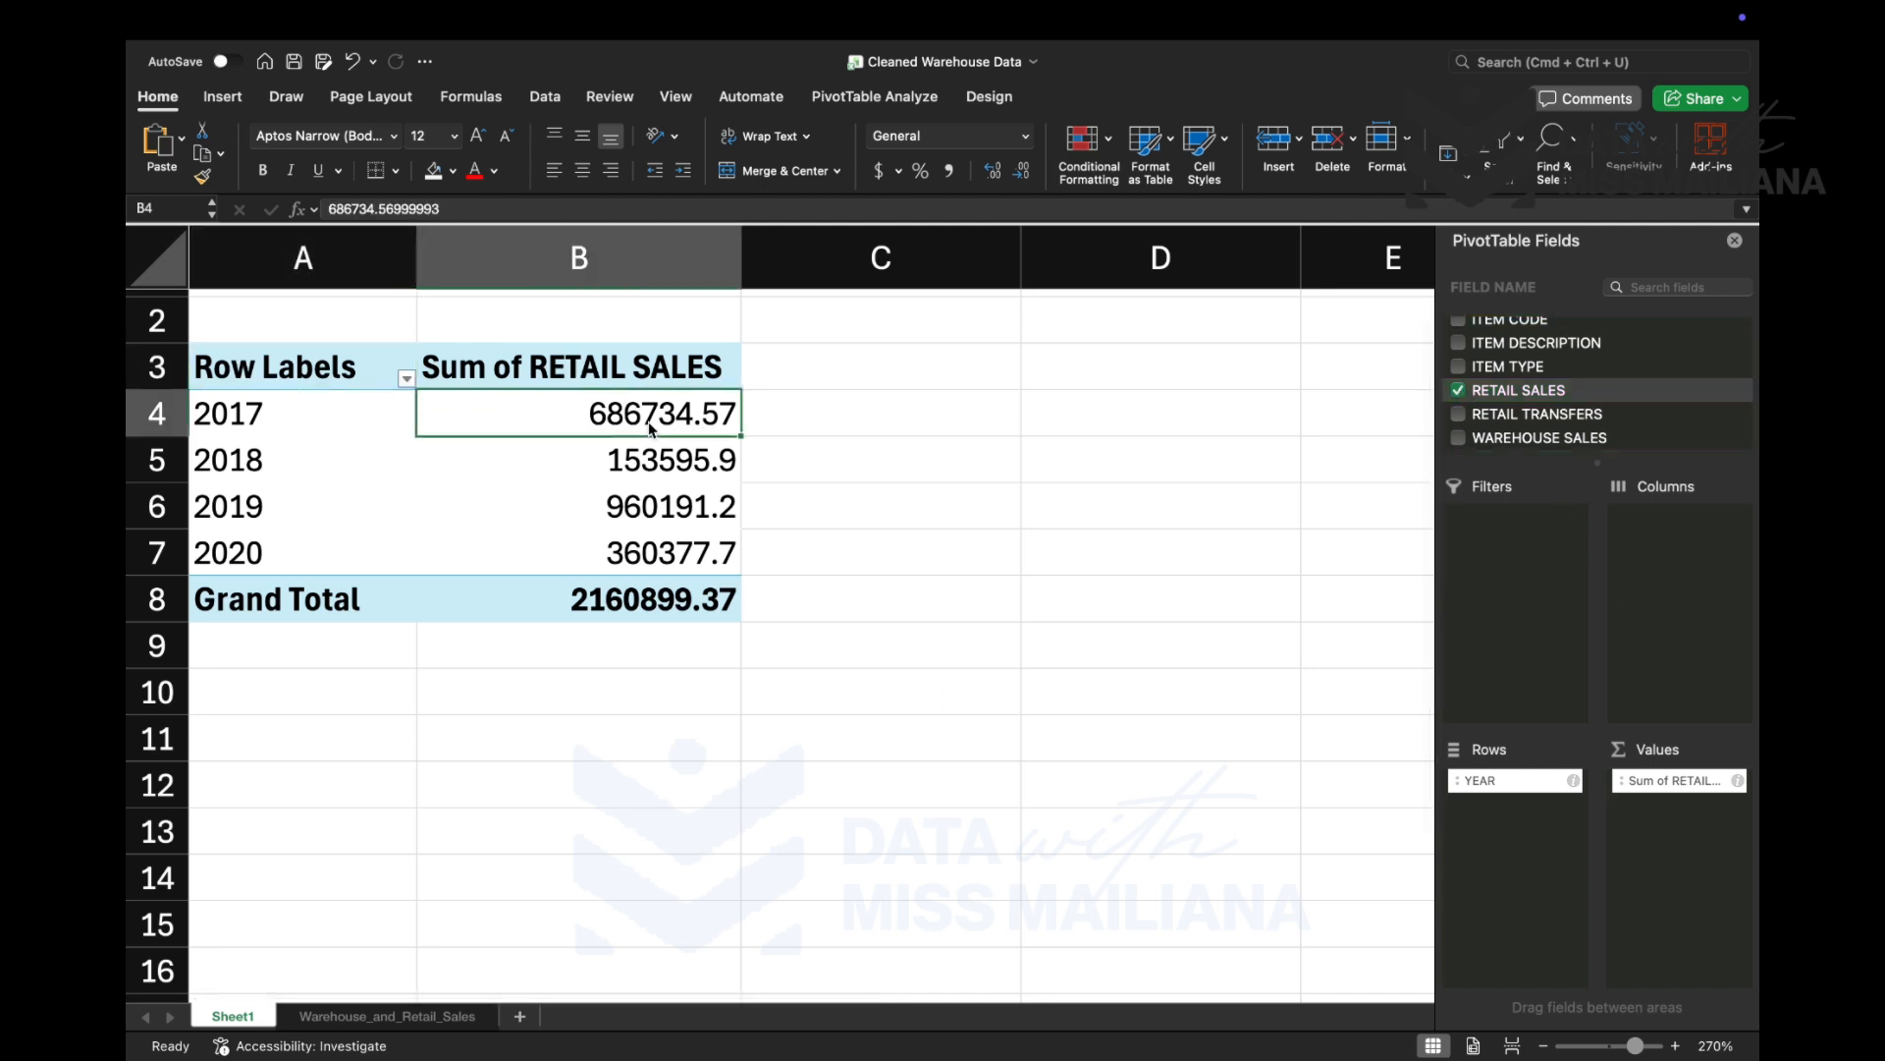
pyautogui.click(616, 465)
pyautogui.click(603, 506)
pyautogui.click(635, 566)
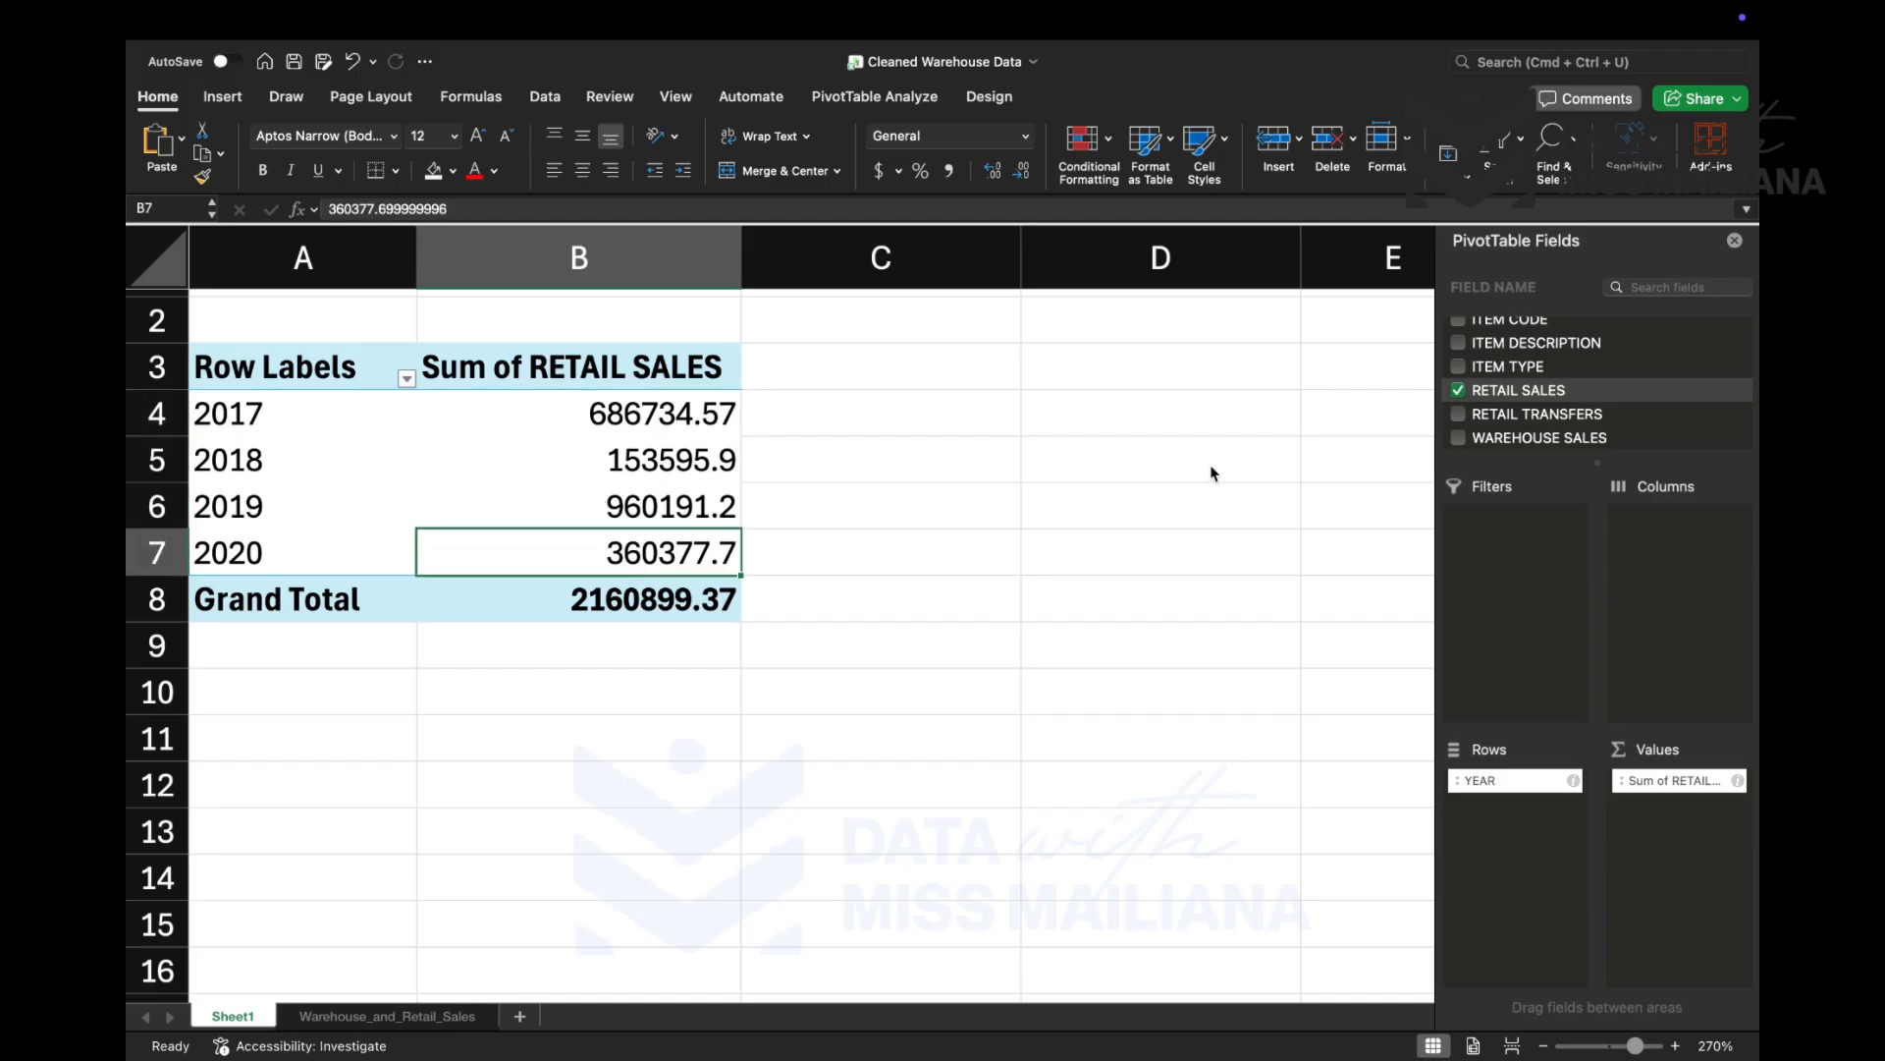
# - Add RETAIL TRANSFERS and WAREHOUSE SALES as further summed values and go through the year rows from 2017 to 2020
pyautogui.click(1458, 415)
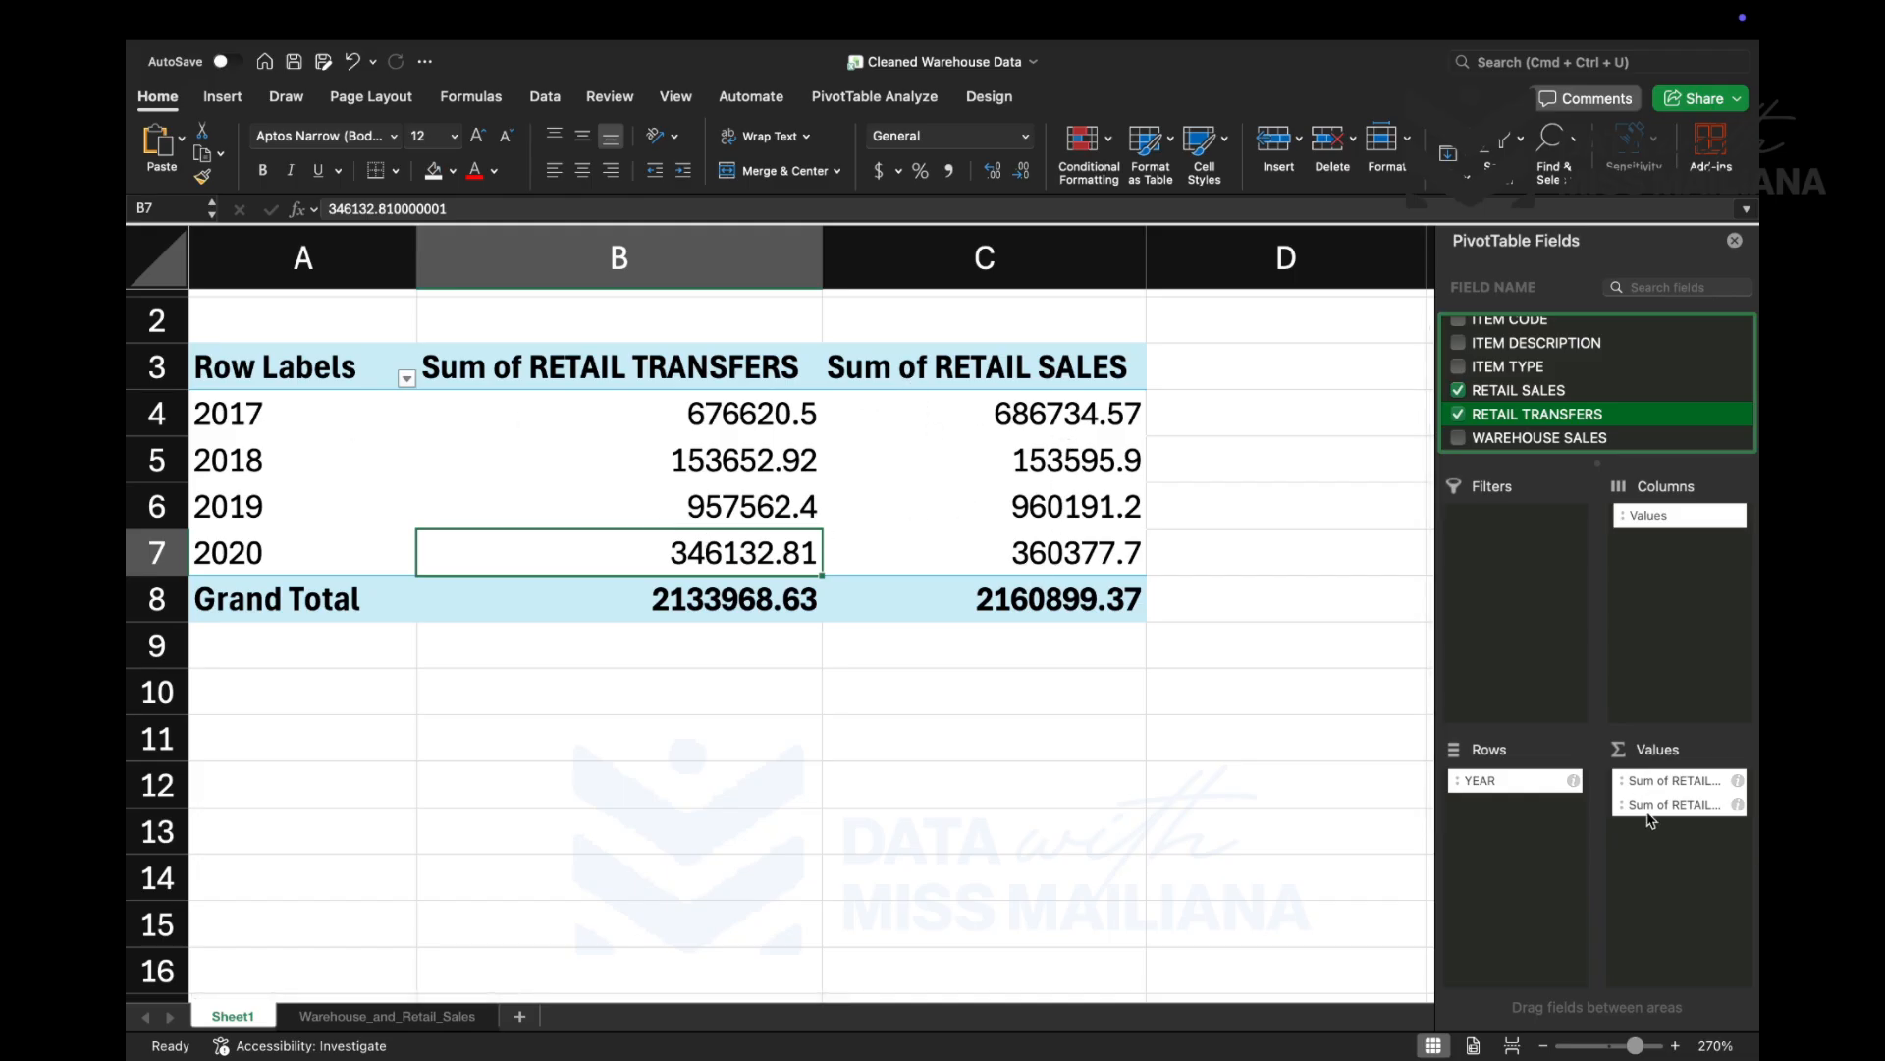
pyautogui.click(1459, 439)
pyautogui.scroll(-5, 1012, 589)
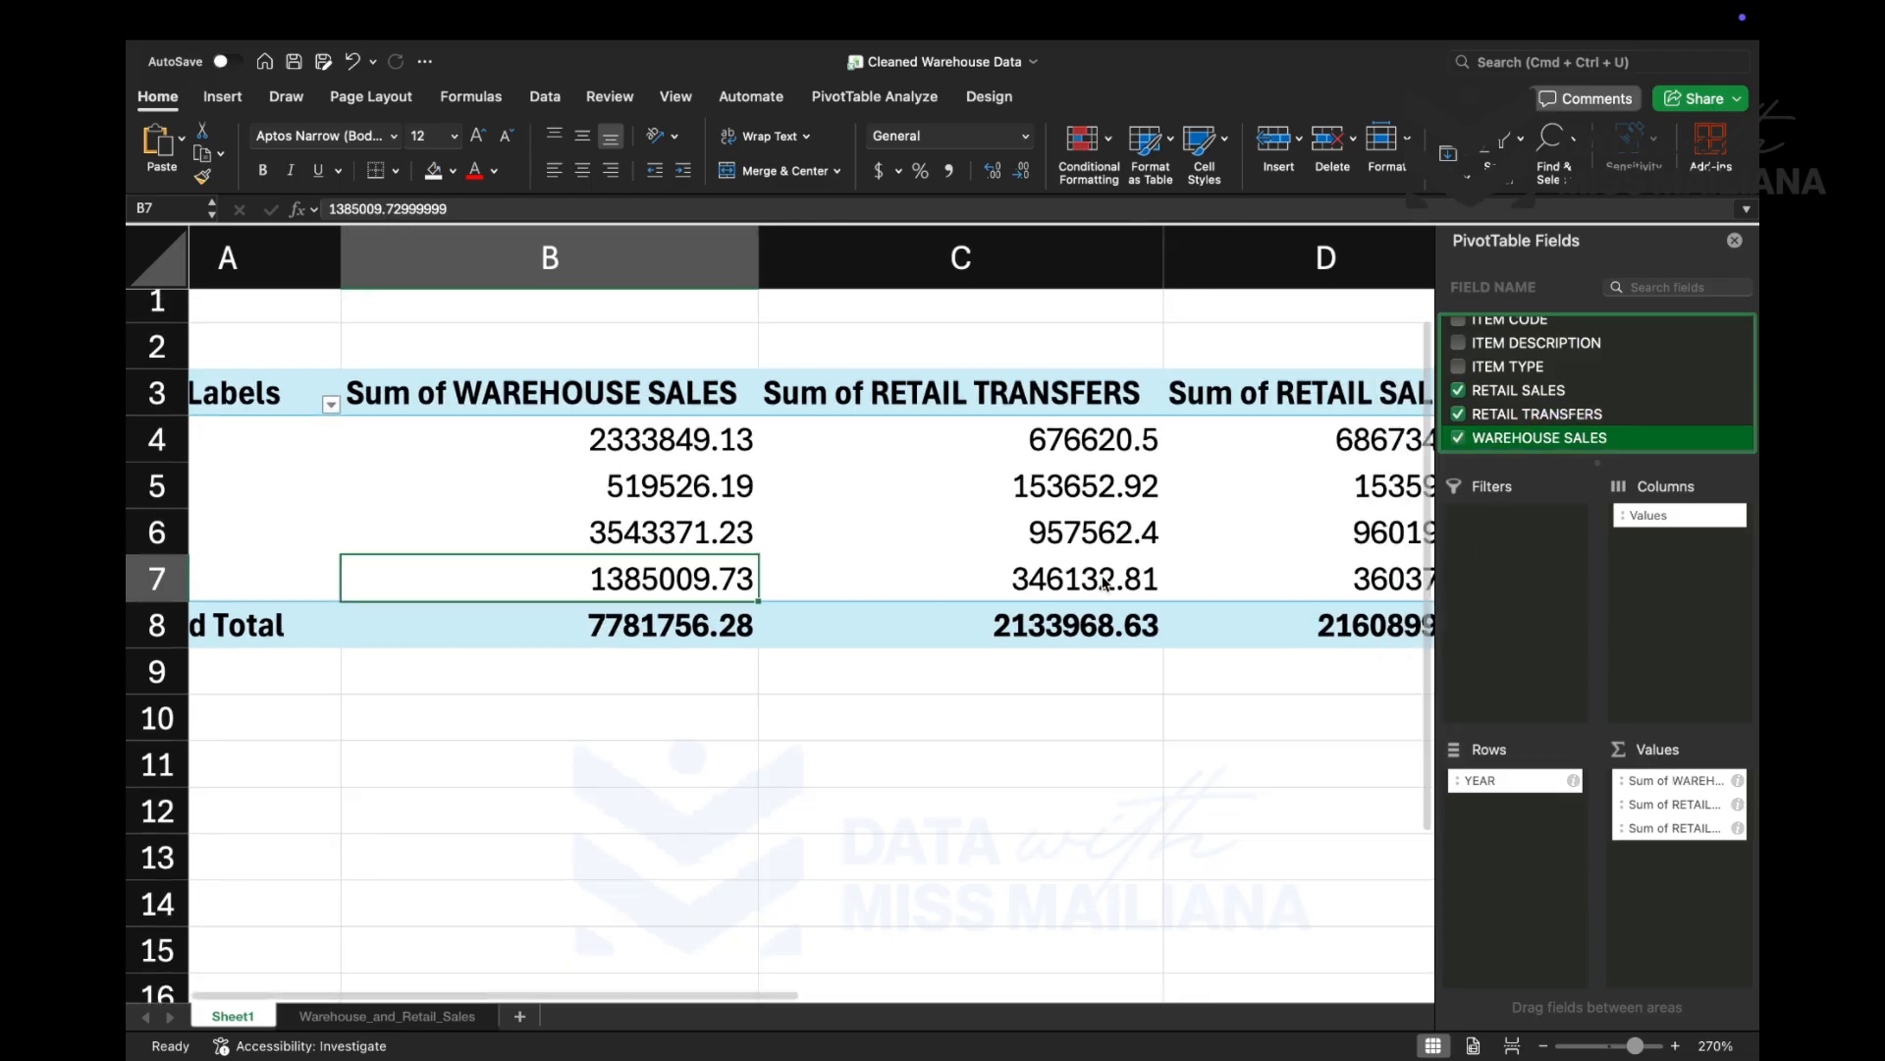
pyautogui.scroll(-3, 1033, 596)
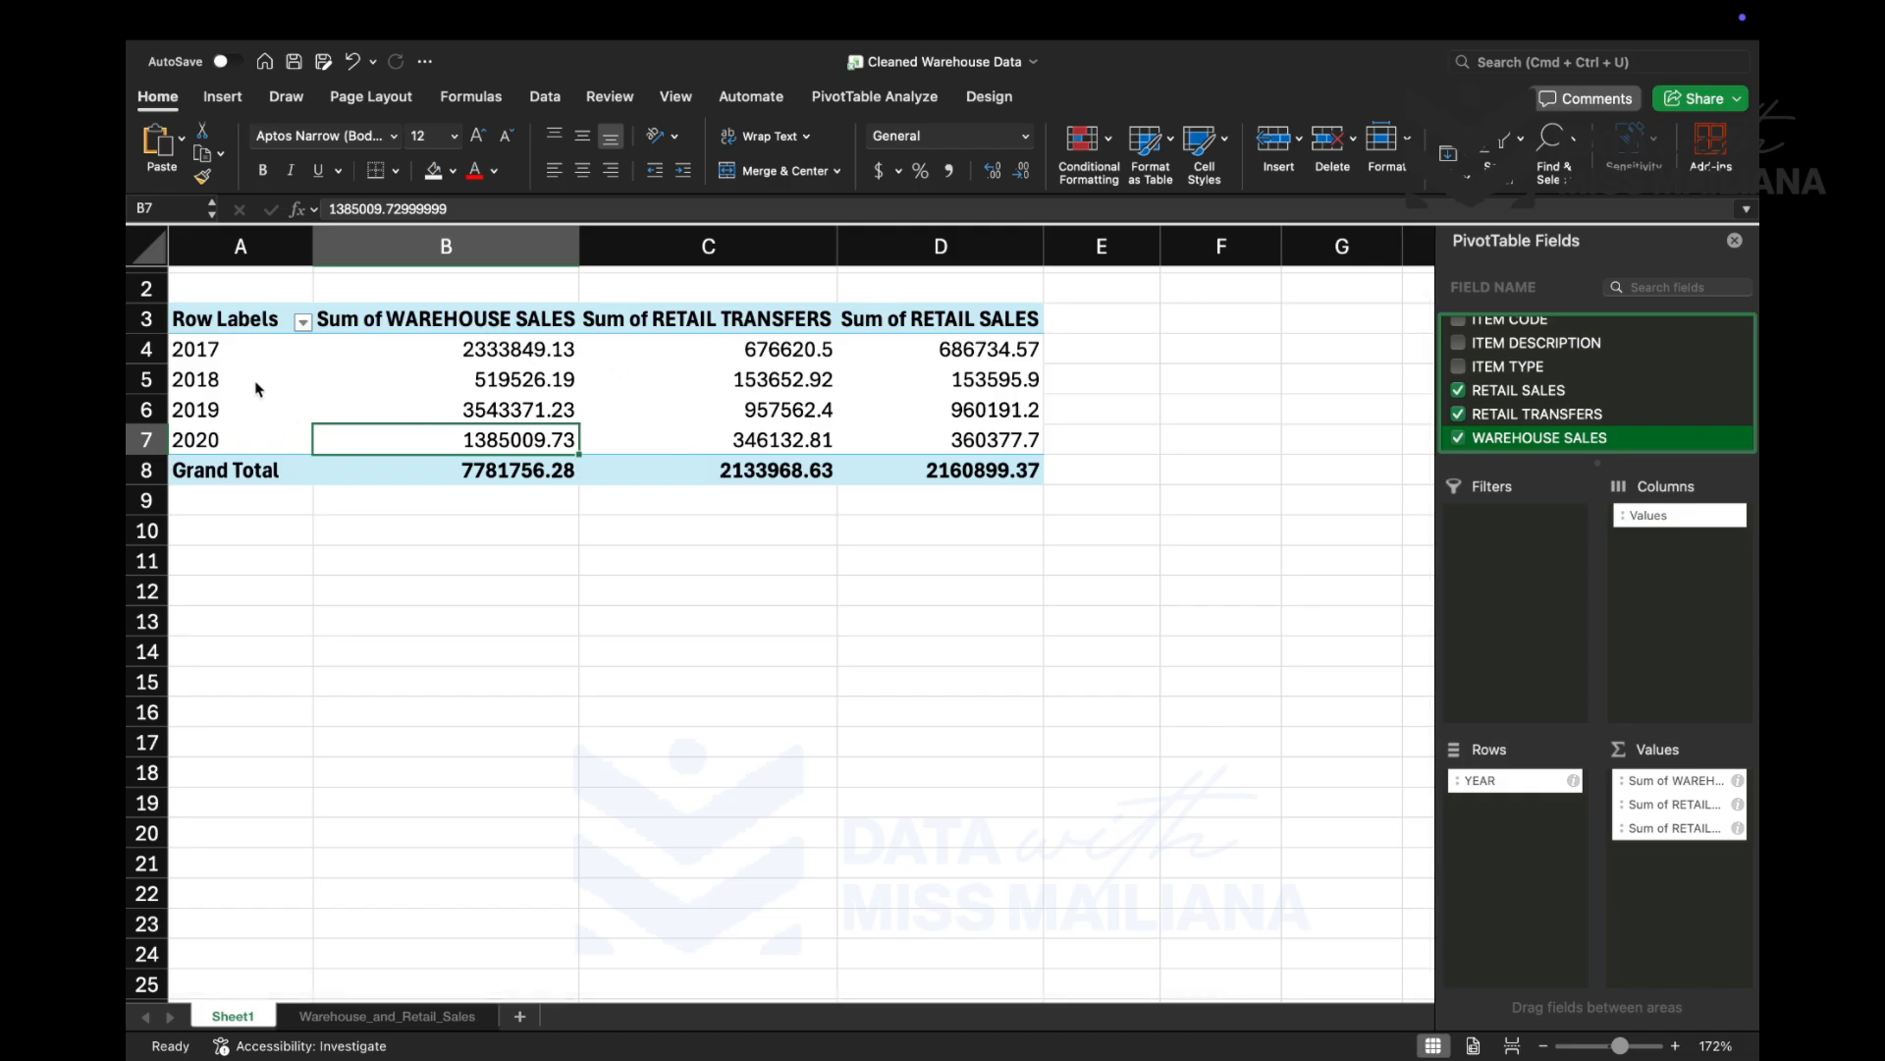
pyautogui.click(220, 341)
pyautogui.click(220, 383)
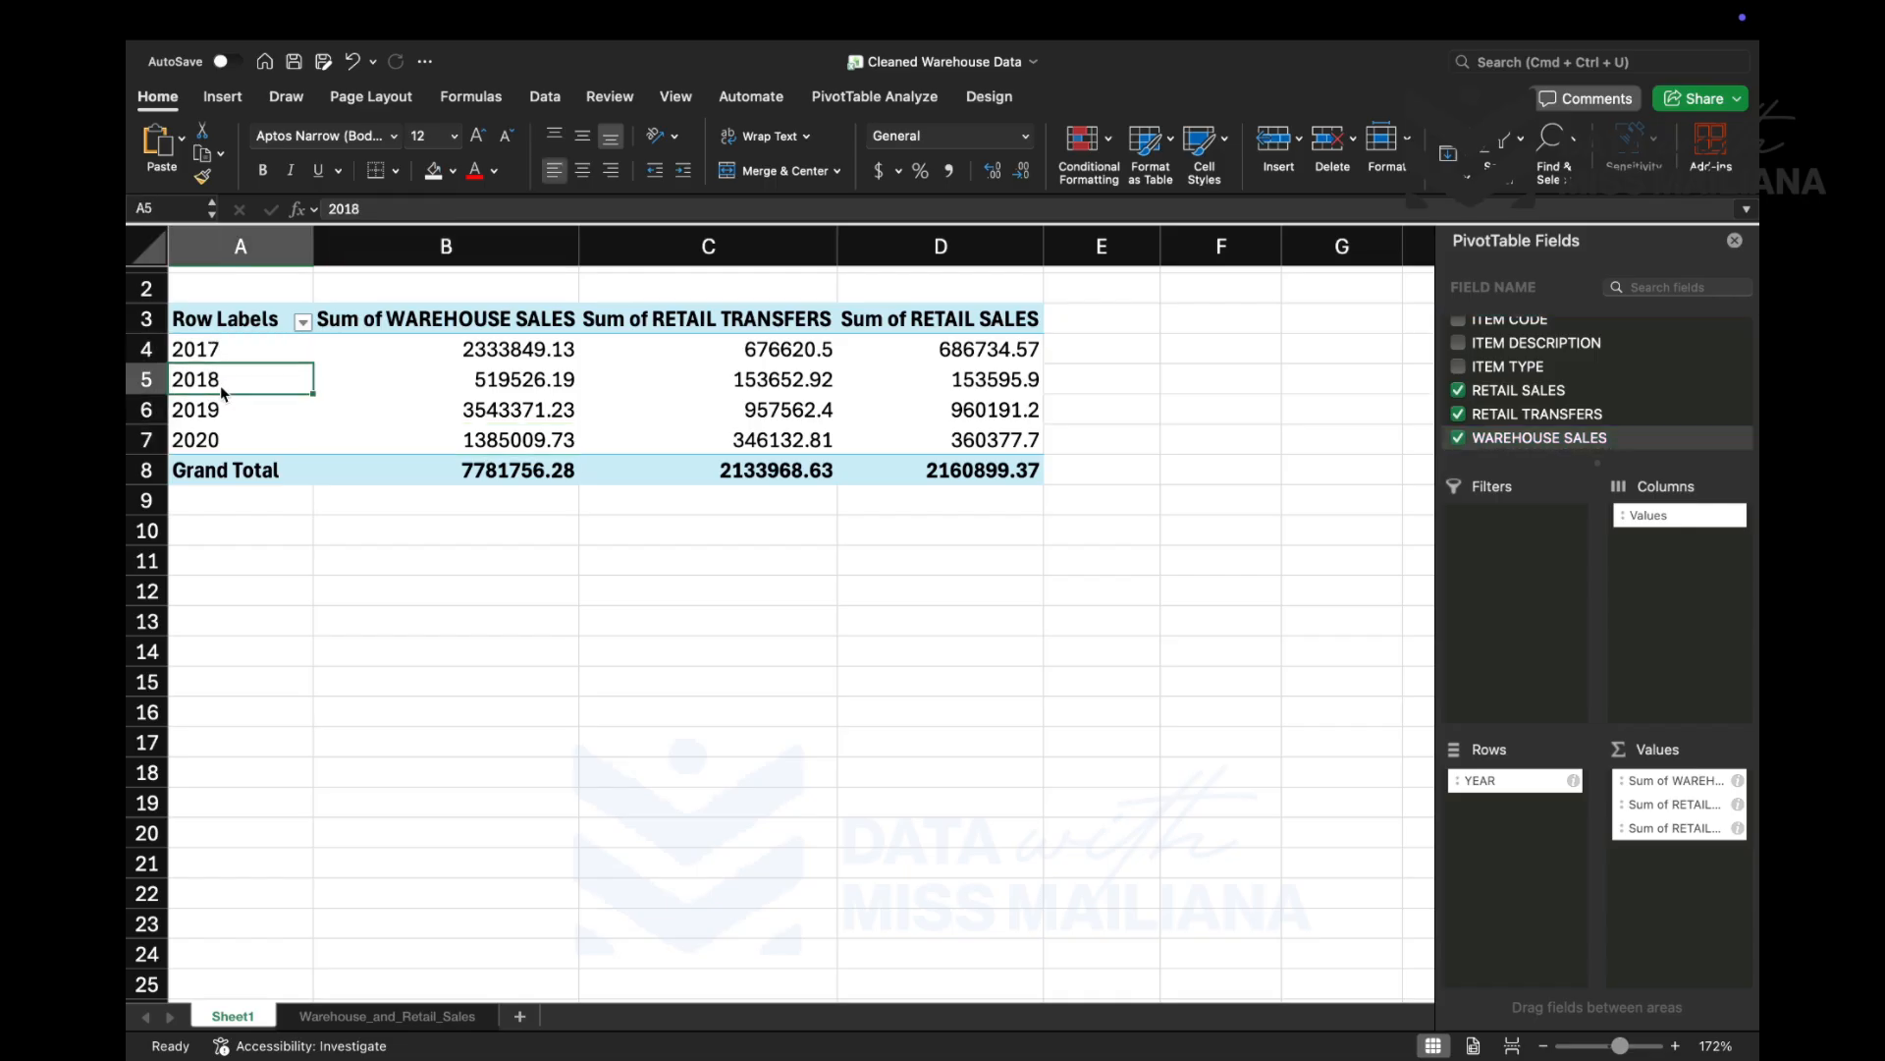
pyautogui.click(220, 406)
pyautogui.click(220, 433)
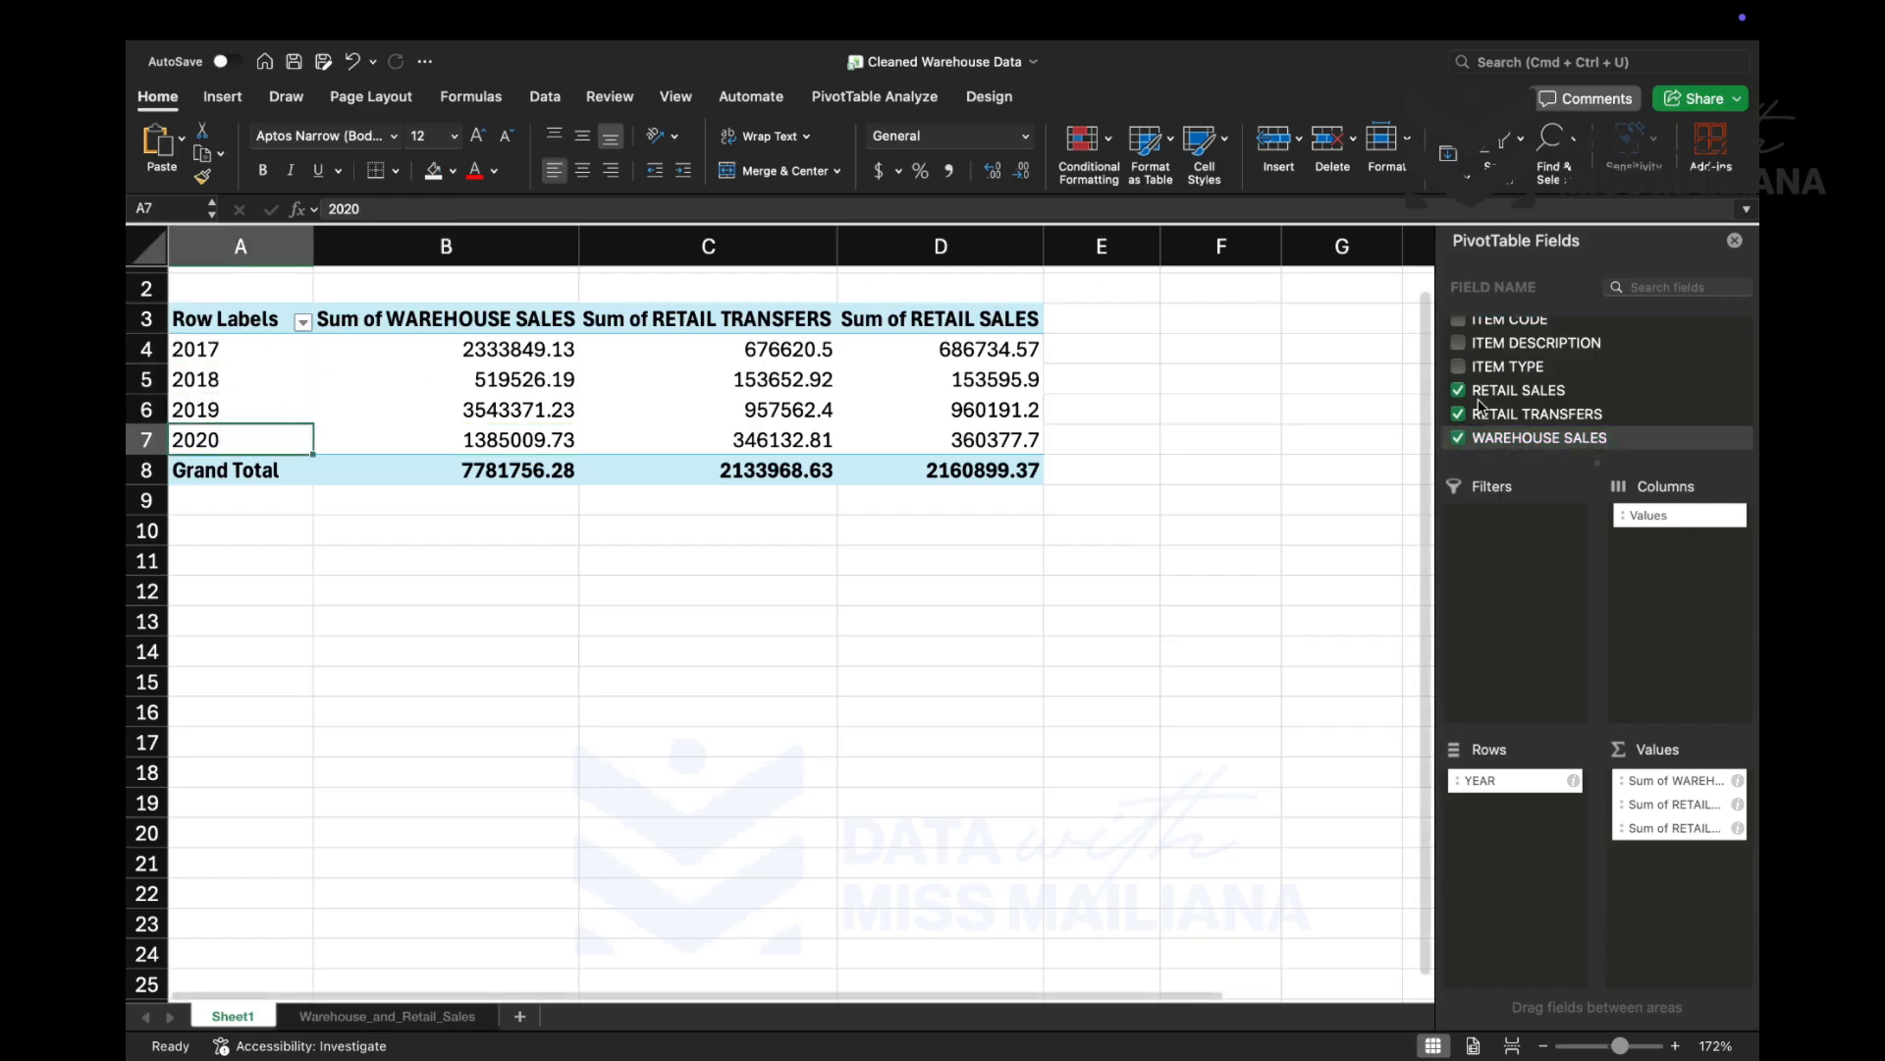
# - Add the SUPPLIER field to the PivotTable and move it from Rows to Filters
pyautogui.scroll(3, 1483, 408)
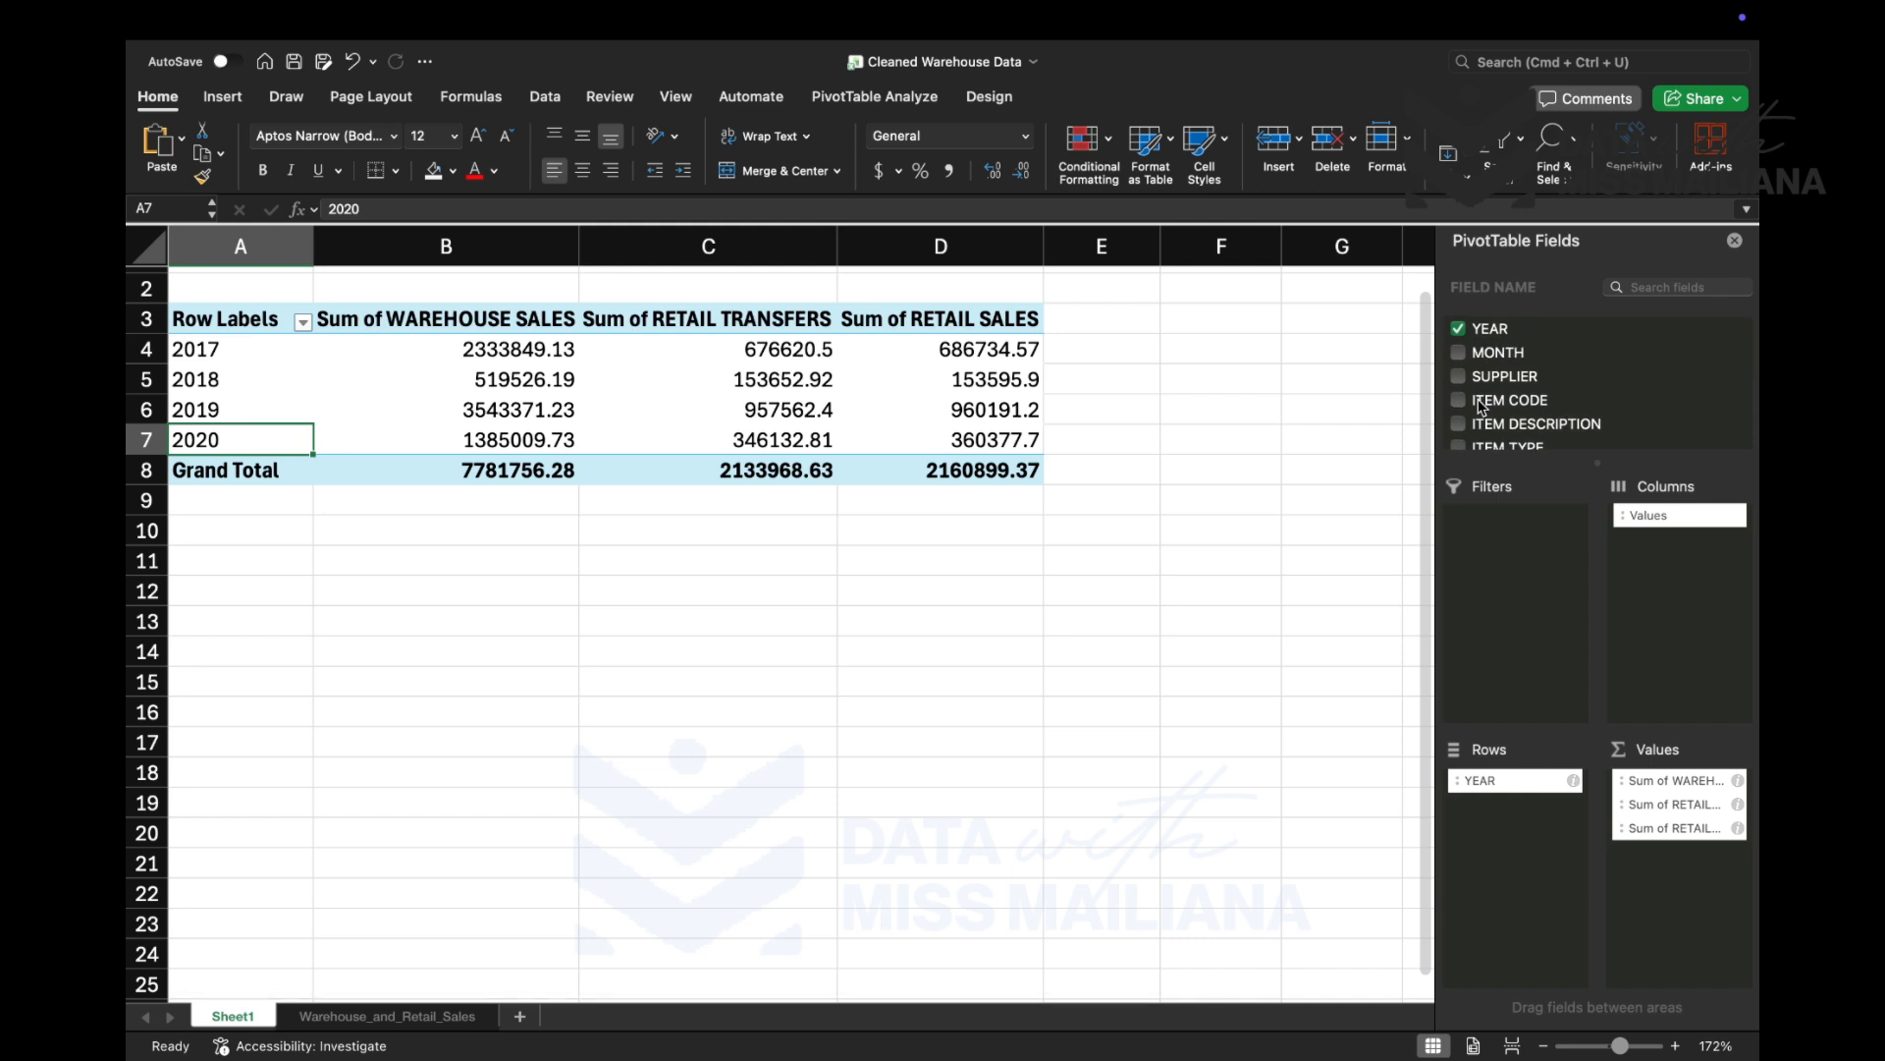
pyautogui.scroll(-3, 1483, 407)
pyautogui.scroll(3, 1512, 405)
pyautogui.click(1502, 384)
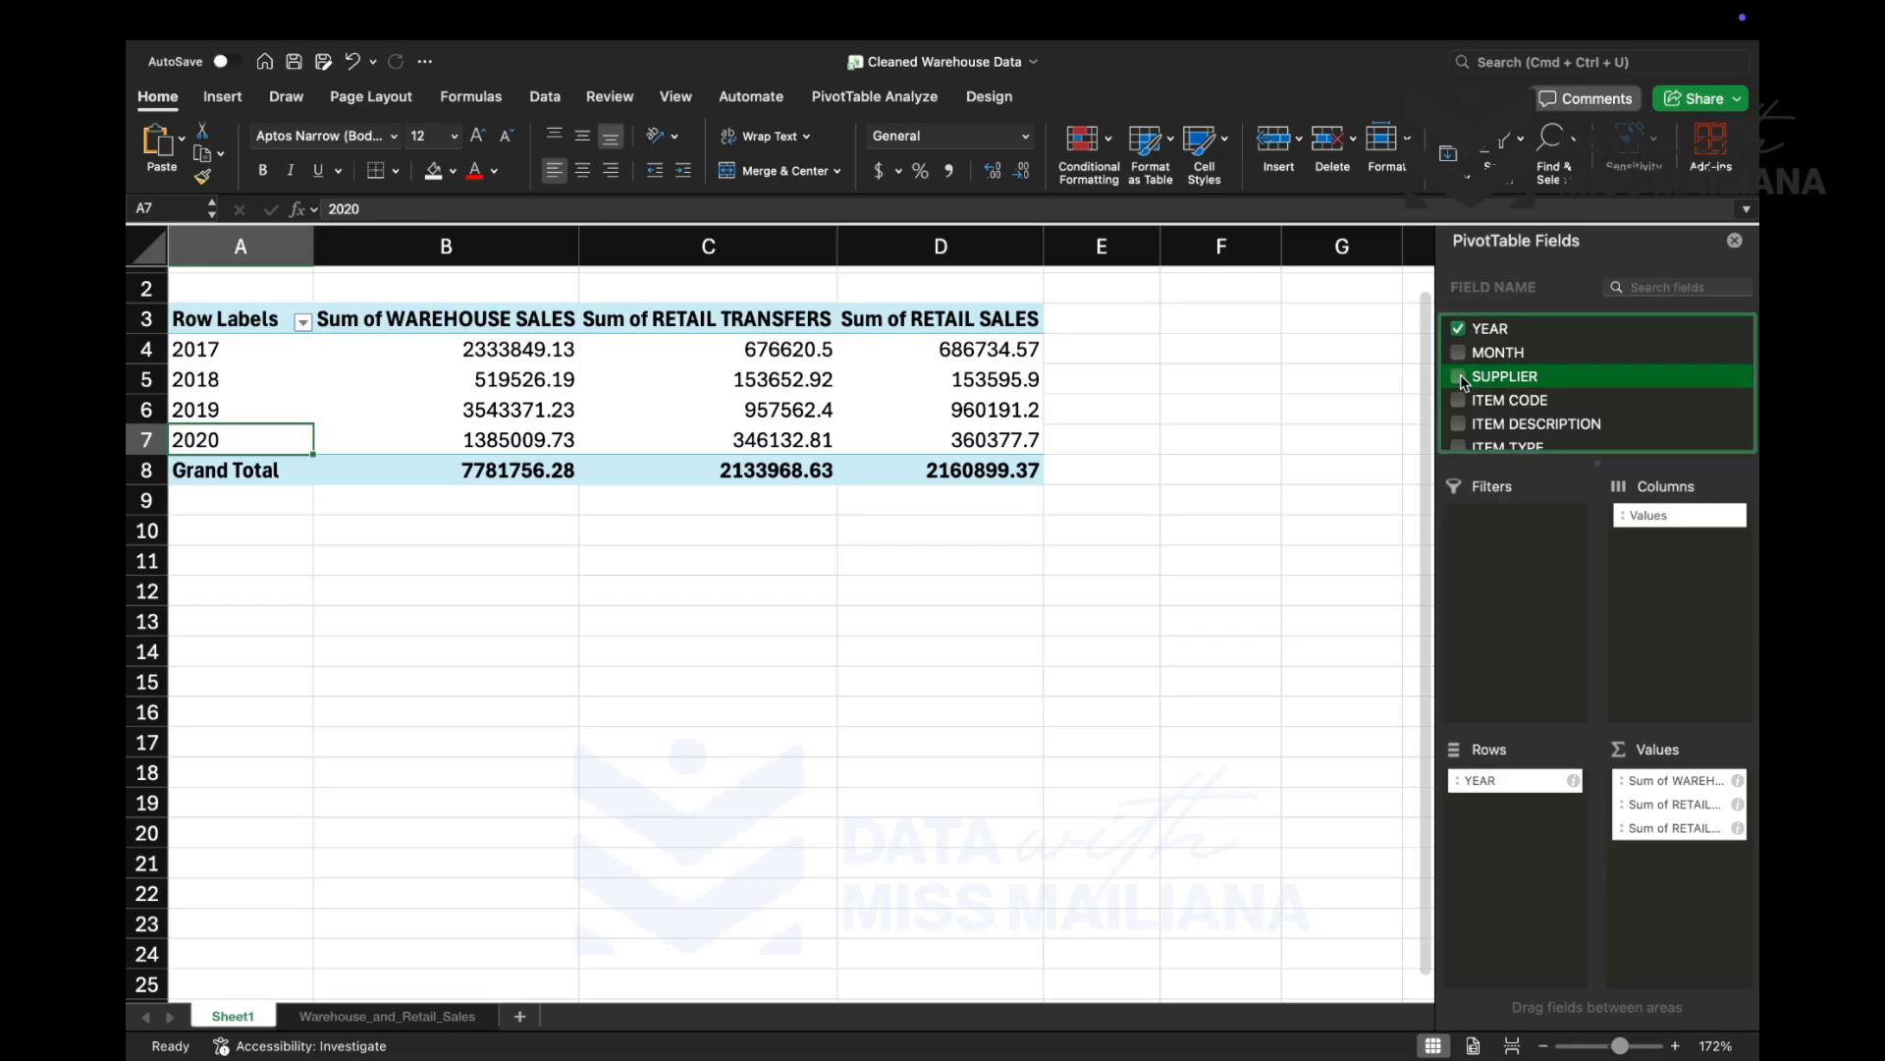
pyautogui.click(1460, 379)
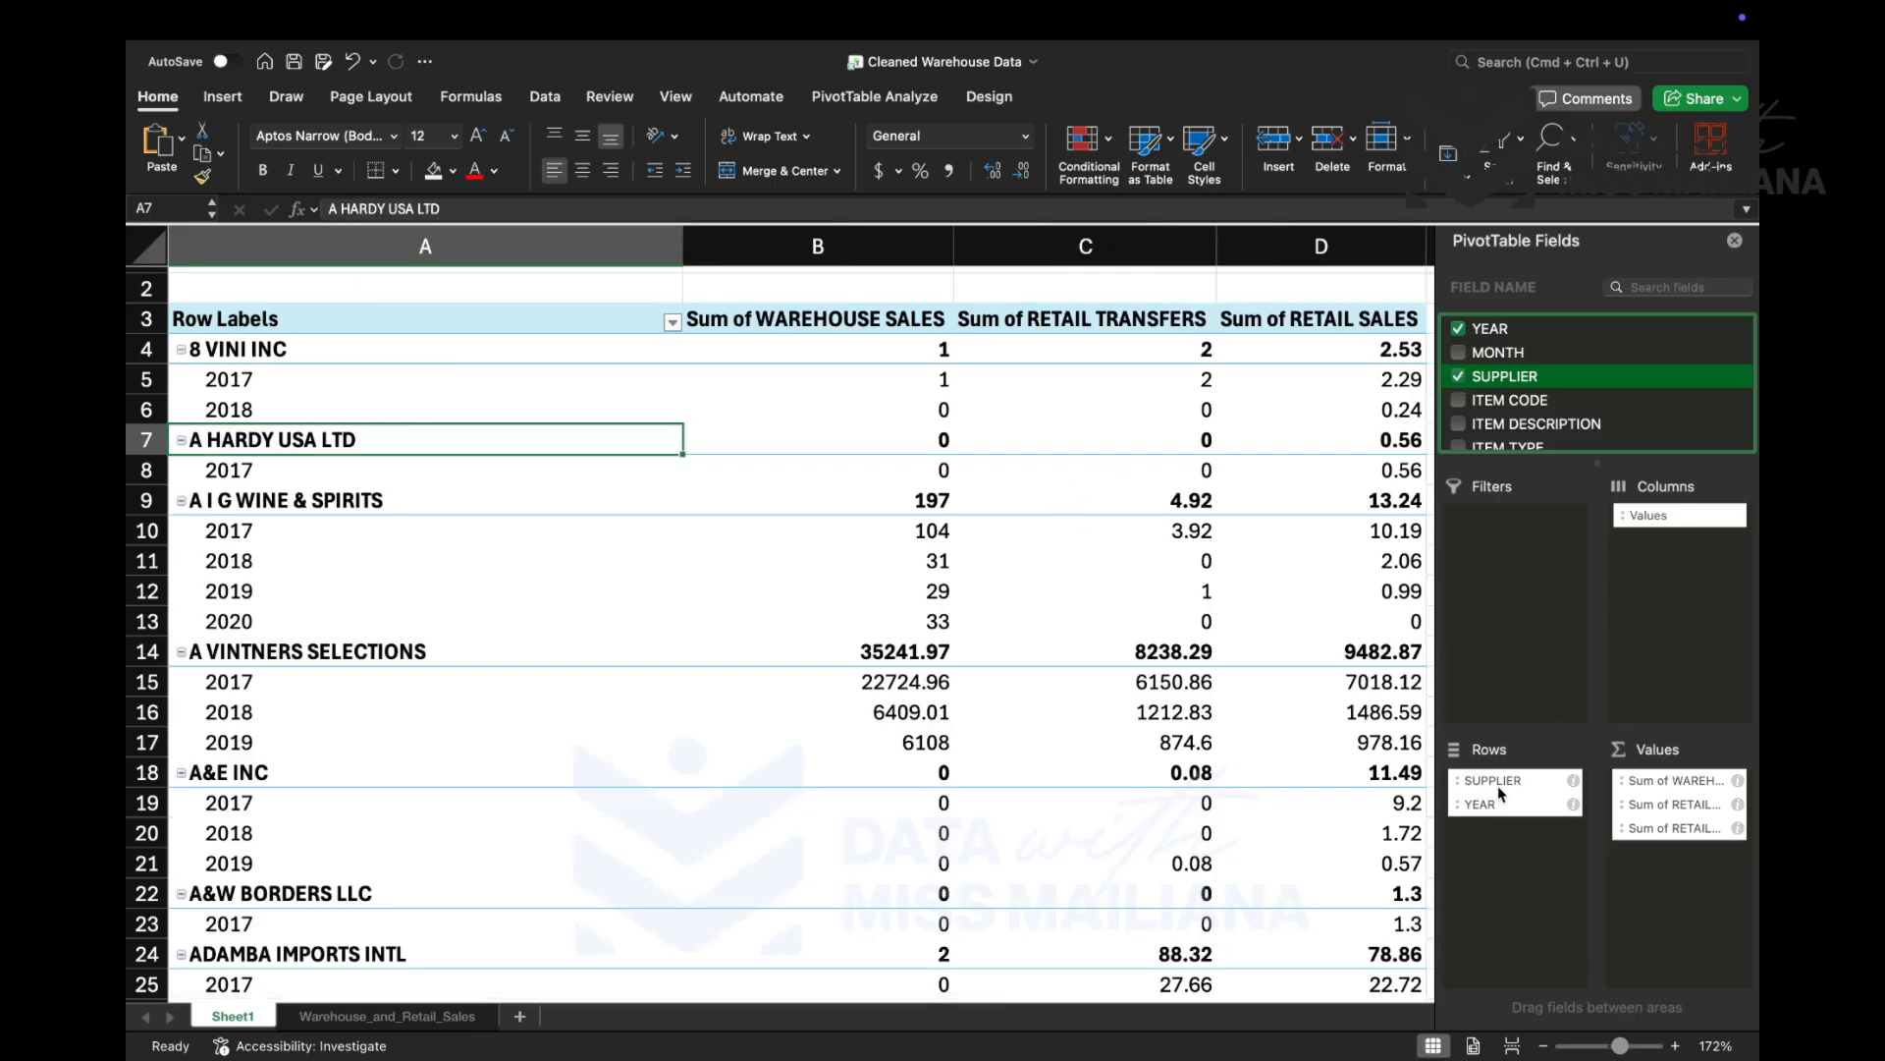
pyautogui.moveTo(1497, 782); pyautogui.dragTo(1513, 587)
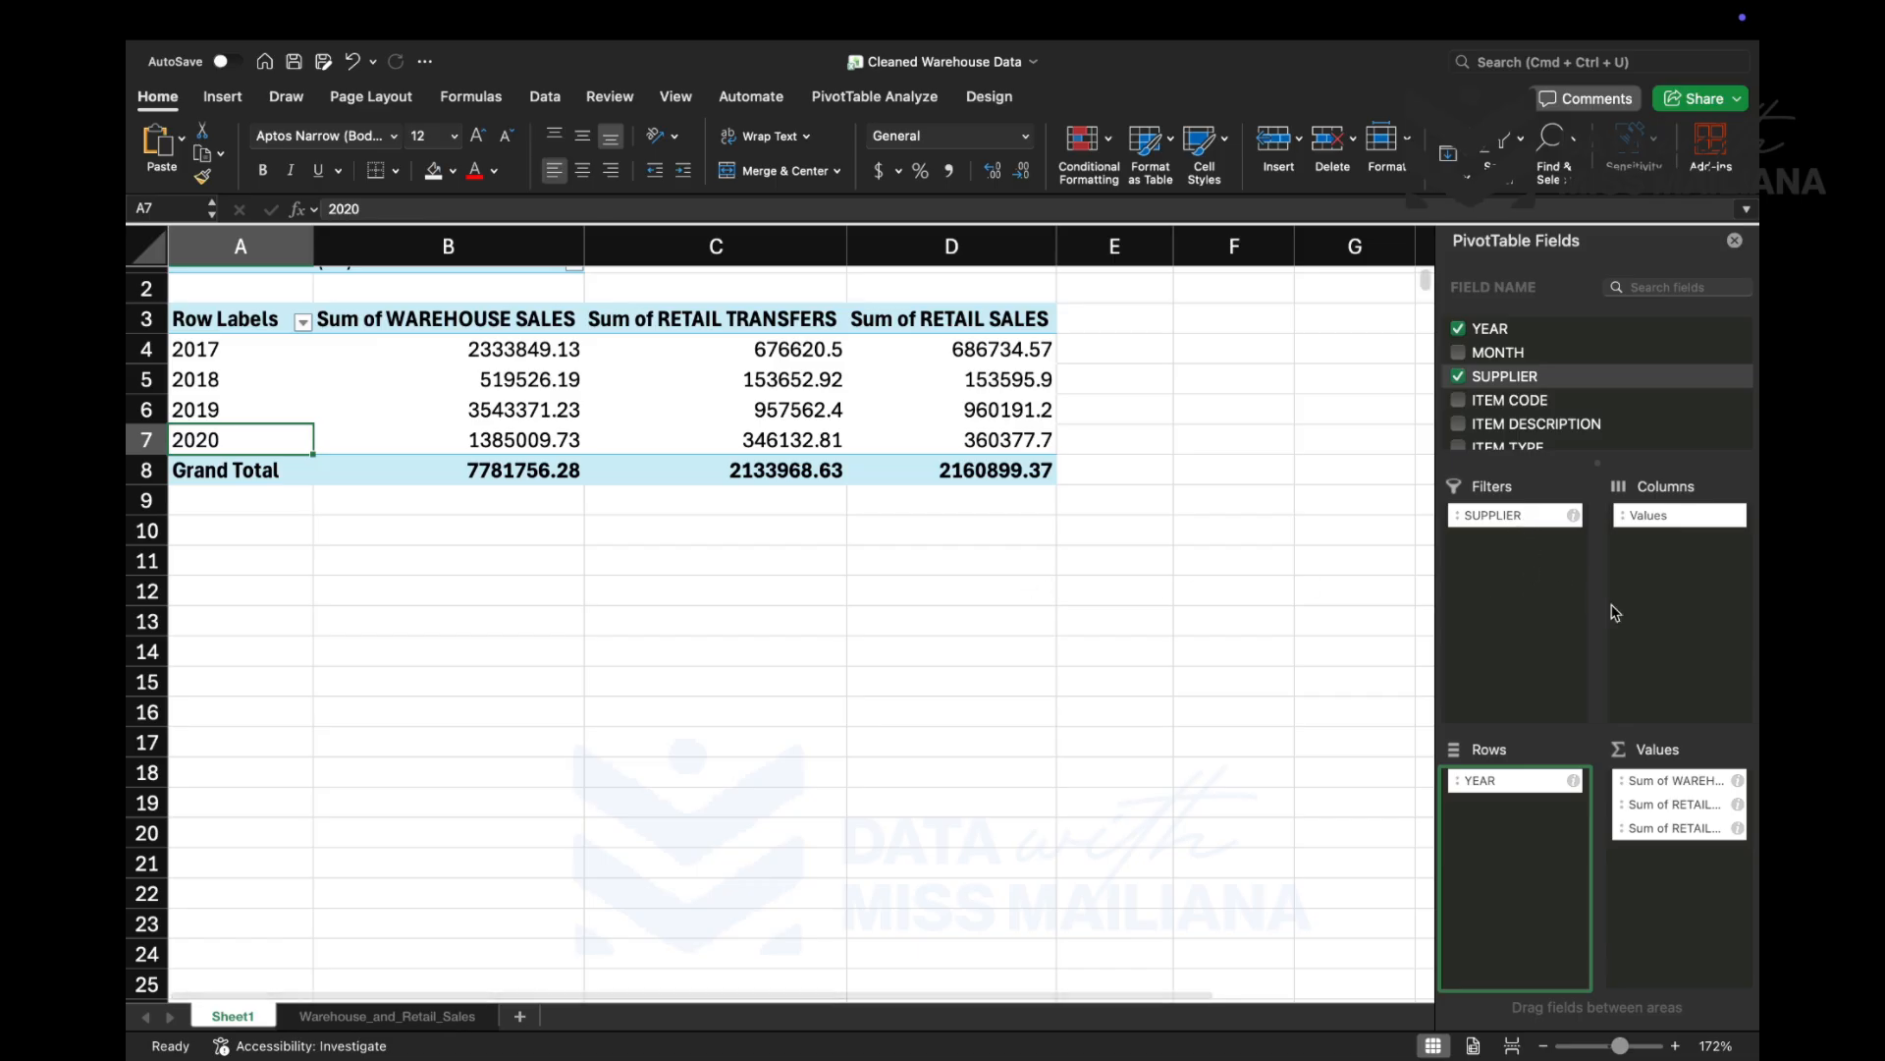
# - View the list of suppliers offered by the SUPPLIER report filter above the PivotTable, then close it without filtering
pyautogui.click(304, 324)
pyautogui.click(303, 324)
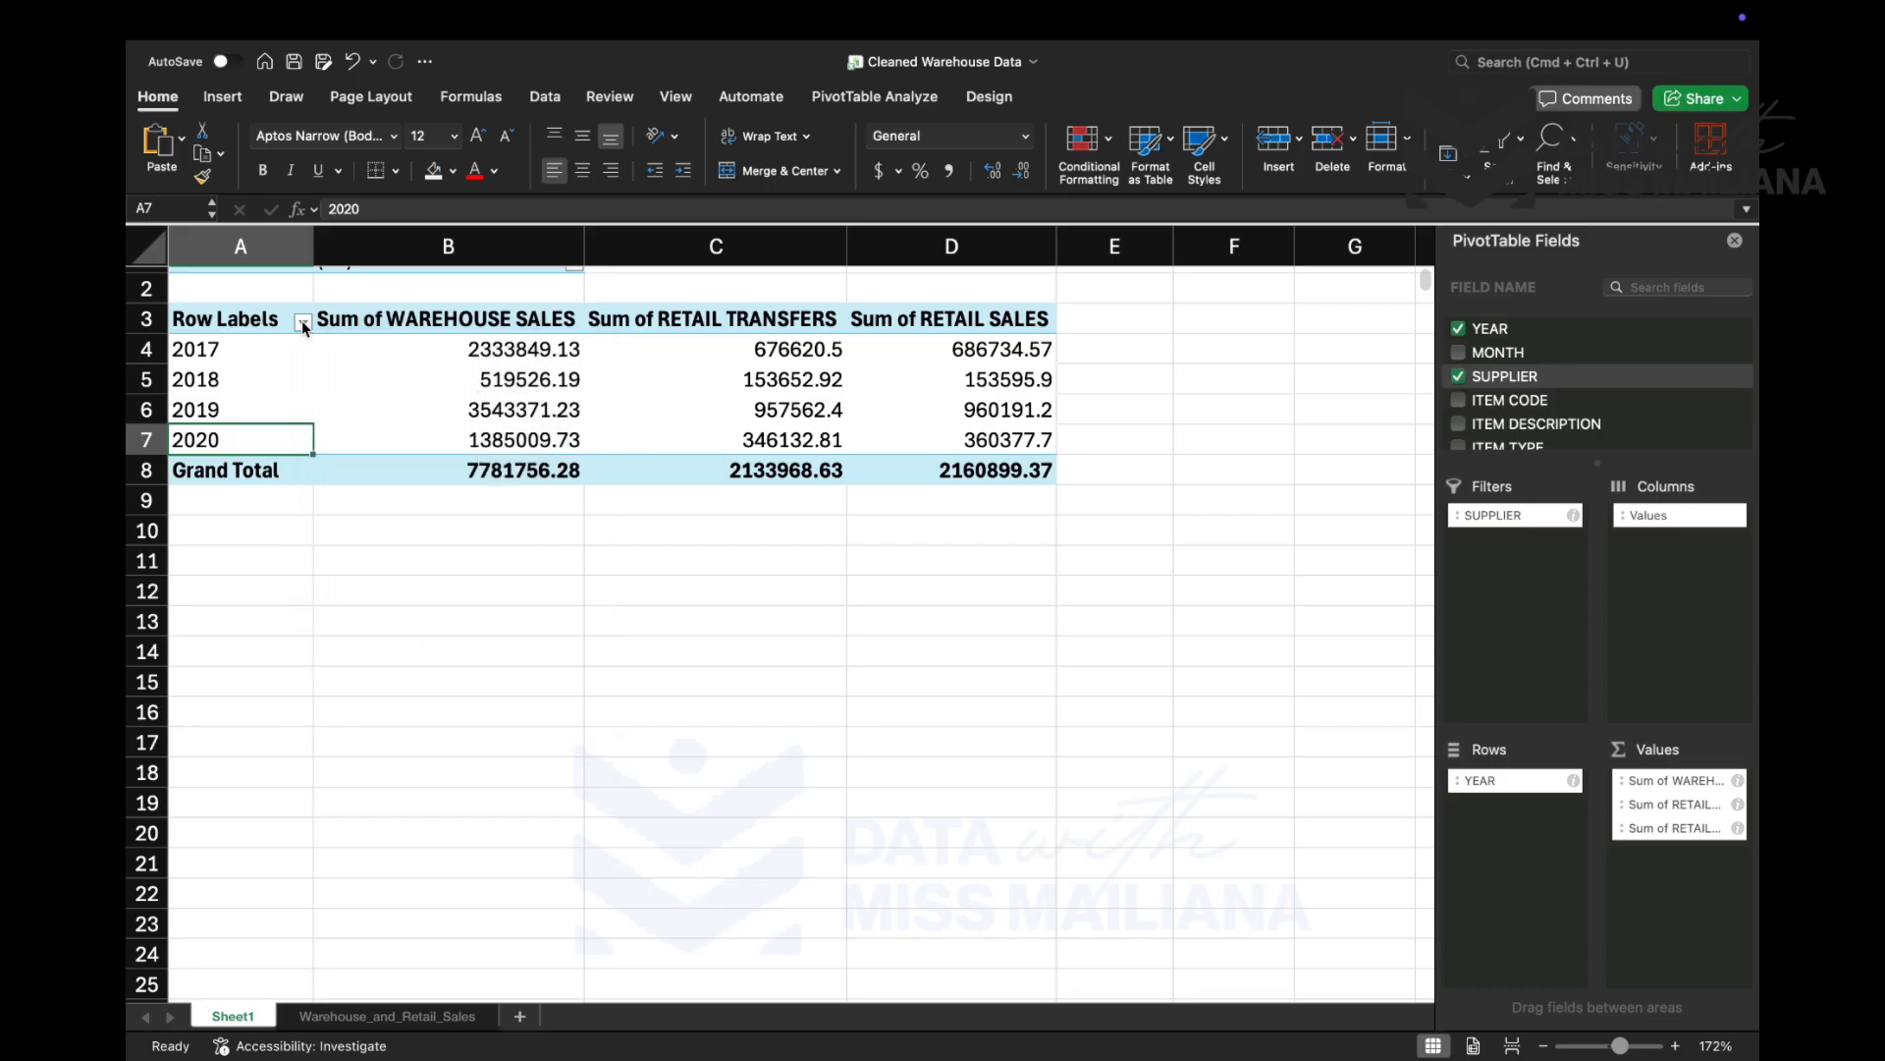
pyautogui.scroll(1, 373, 344)
pyautogui.click(575, 285)
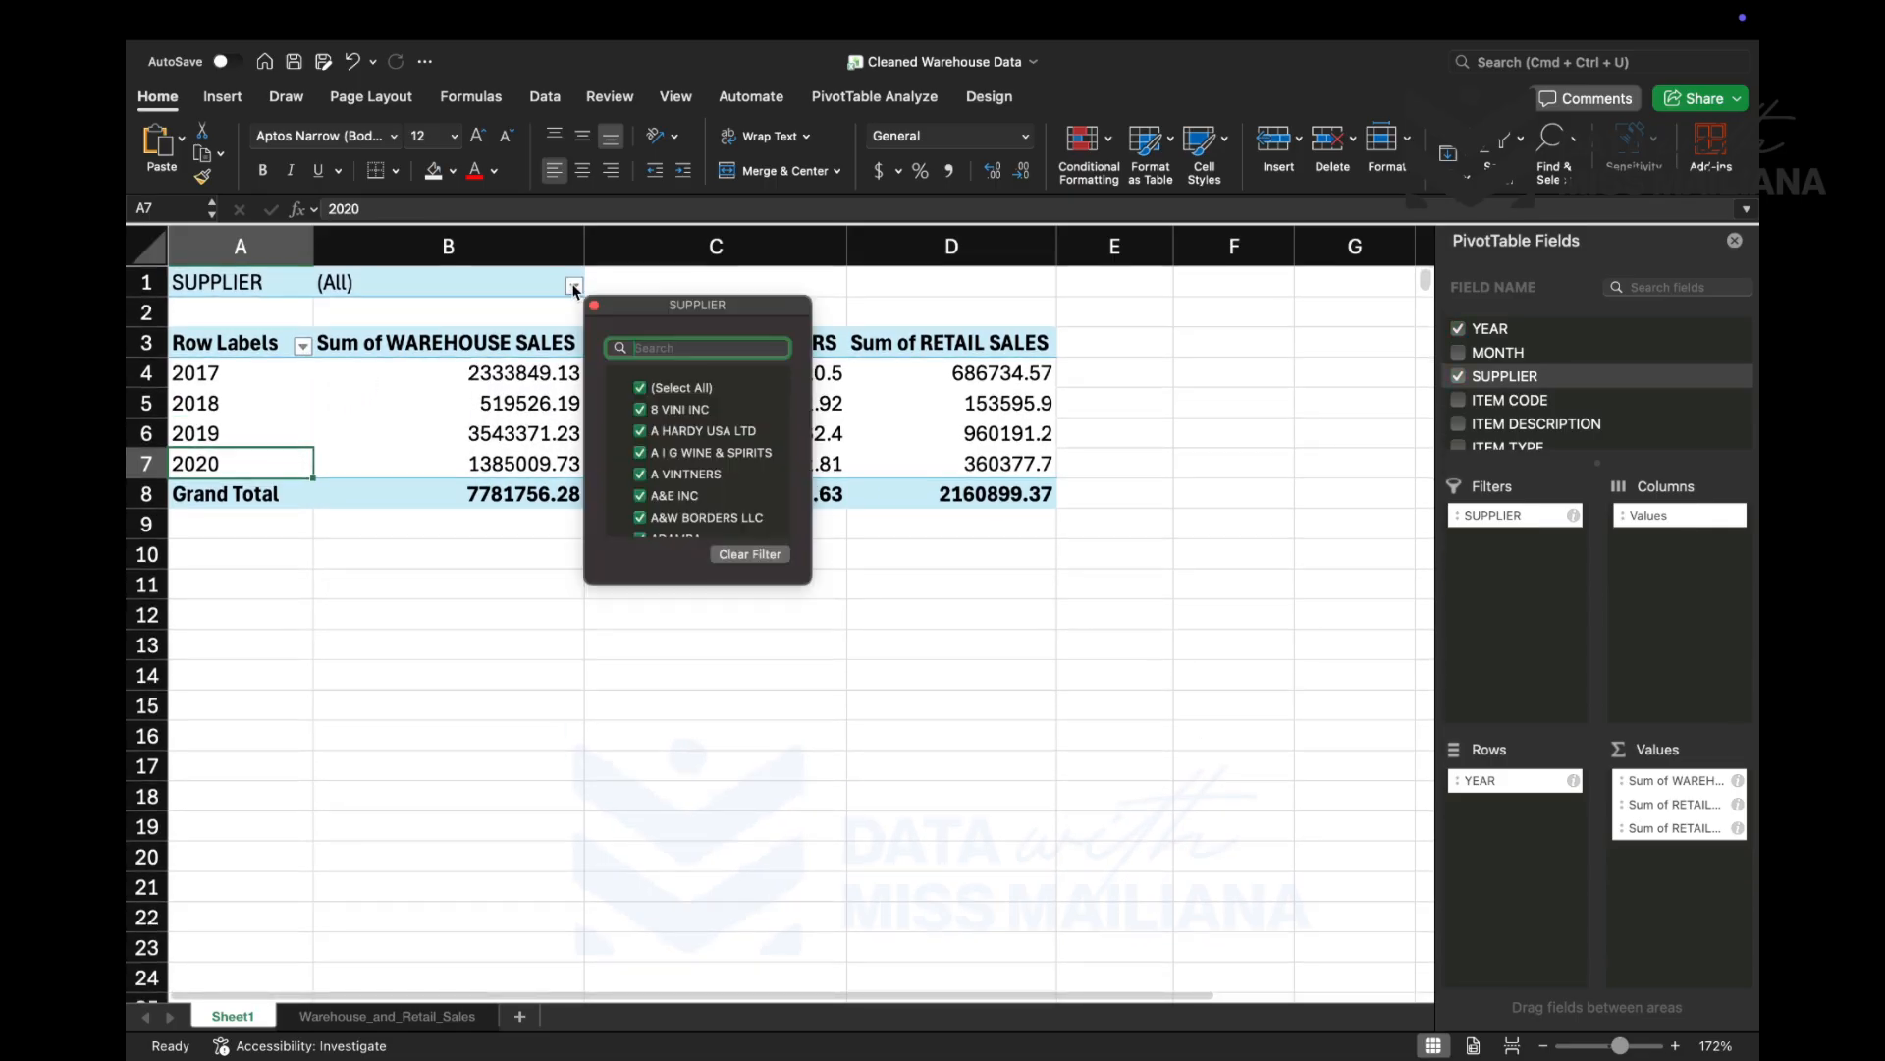
pyautogui.click(574, 286)
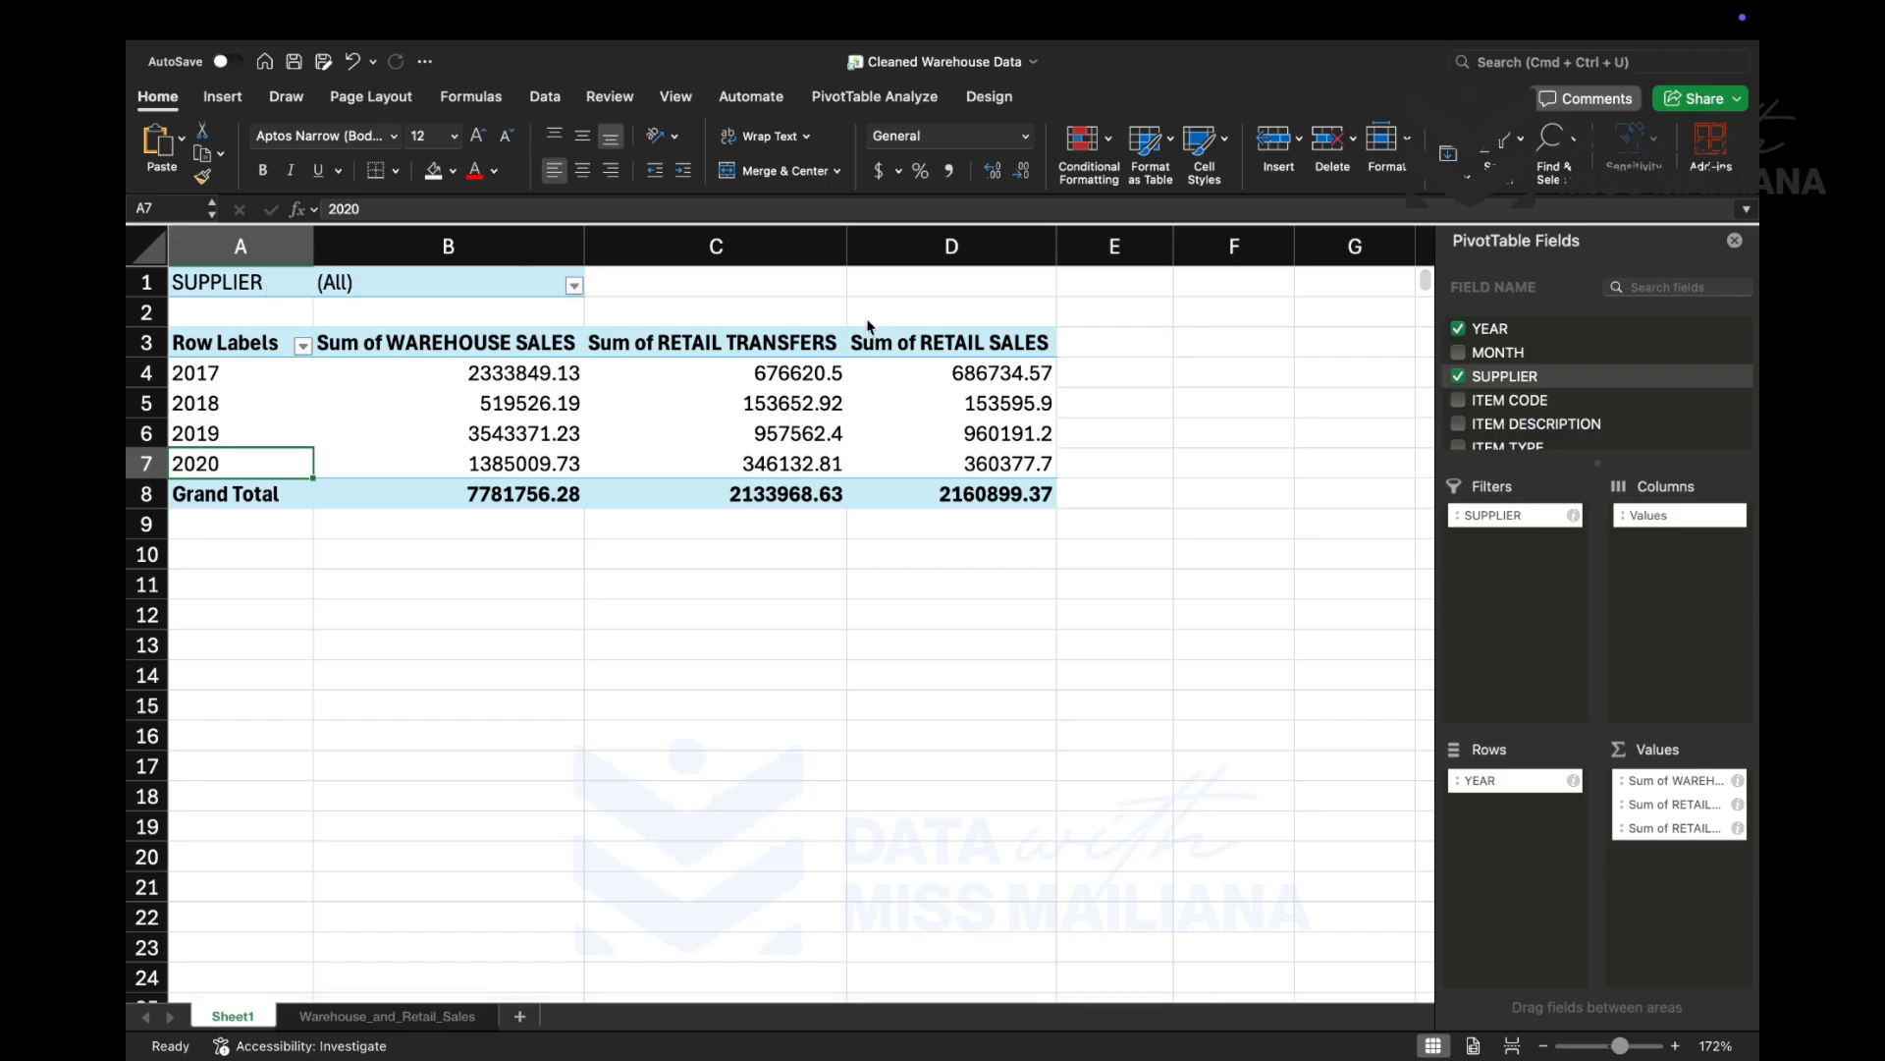
# - Remove the SUPPLIER field from the PivotTable and add it back directly as a report filter
pyautogui.click(1460, 378)
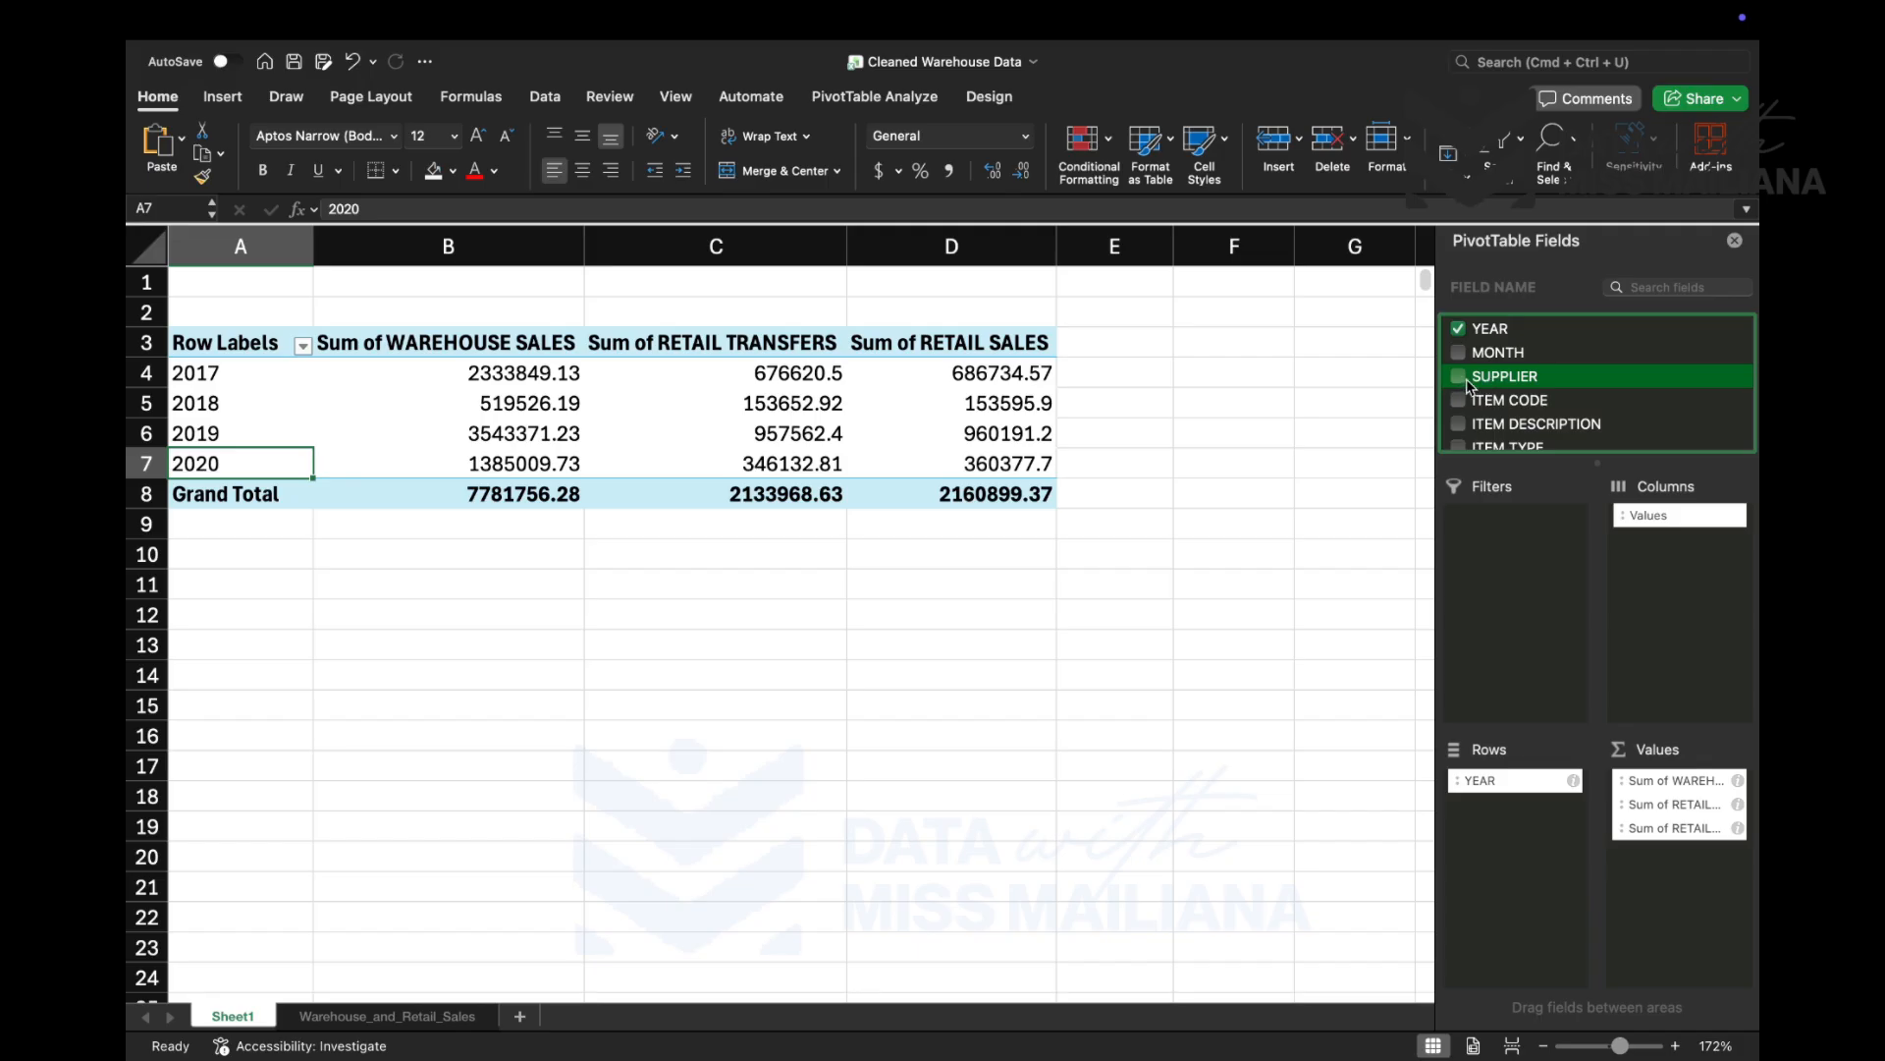
pyautogui.moveTo(1485, 385); pyautogui.dragTo(1521, 535)
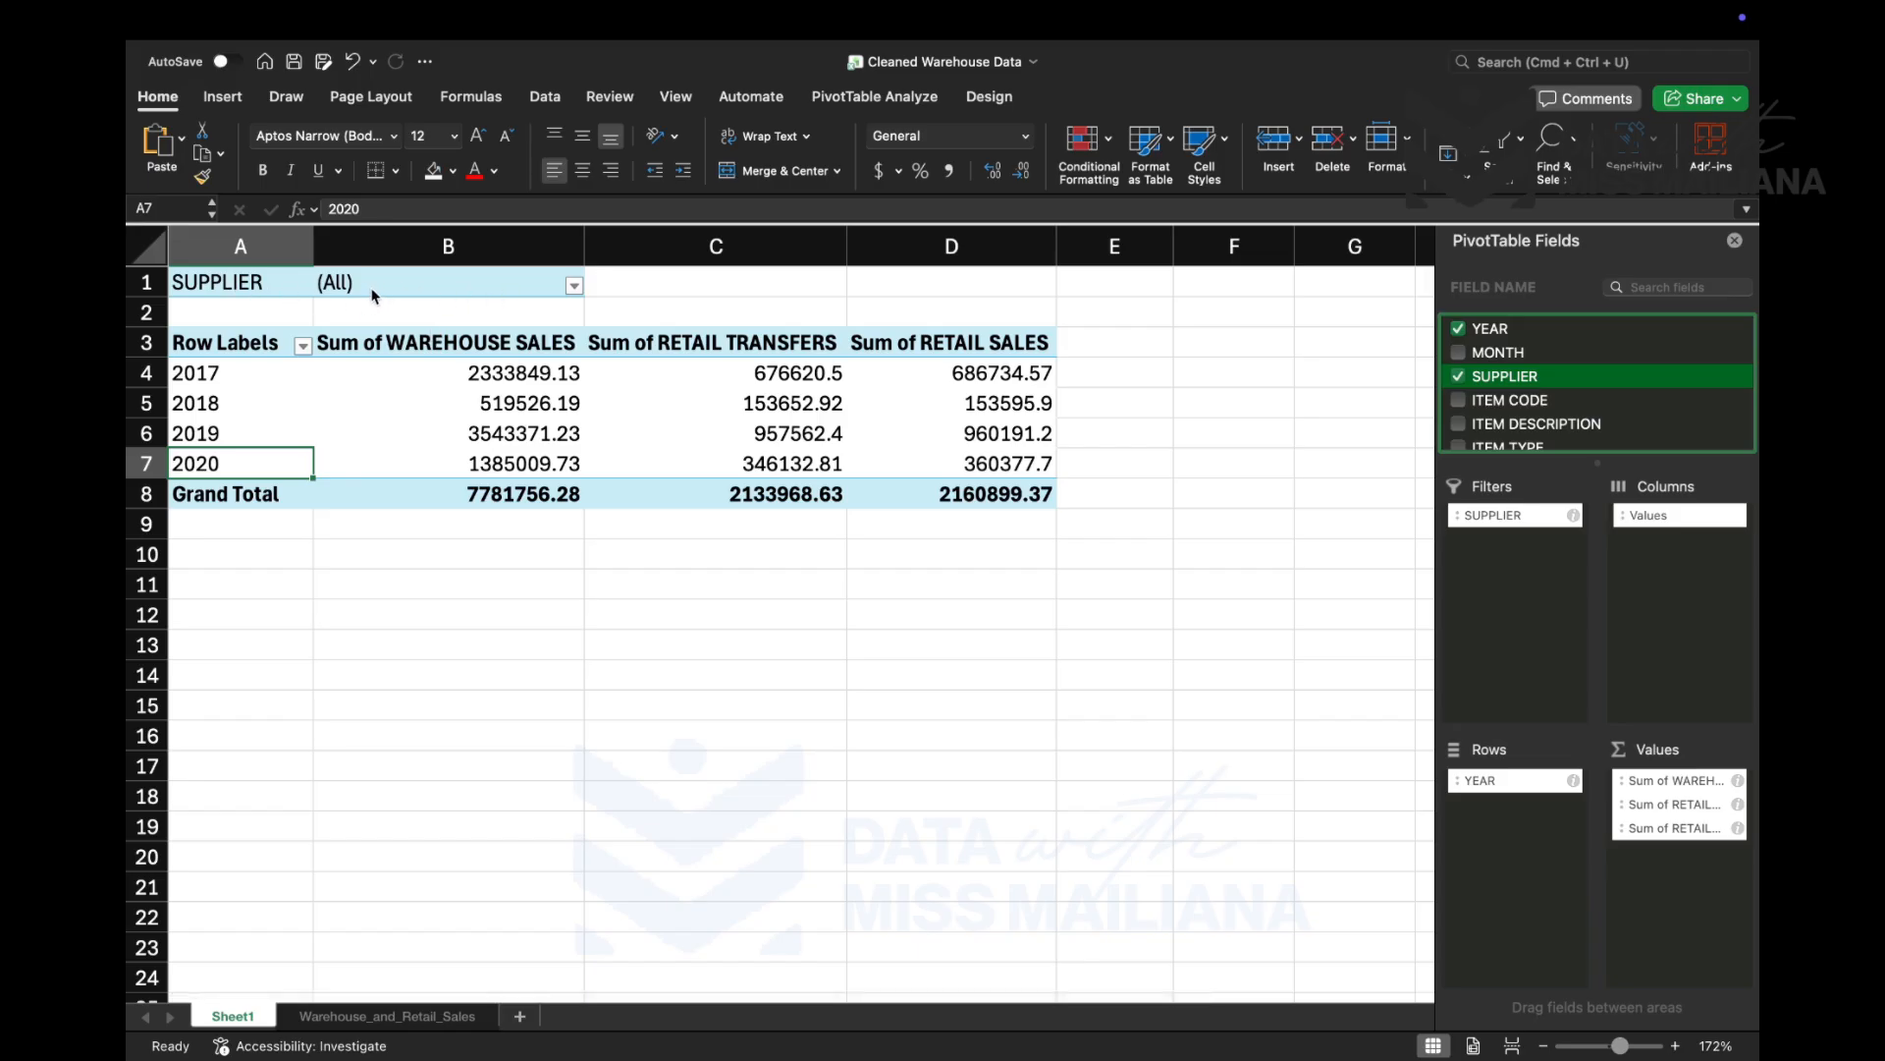
# - Clear all suppliers in the SUPPLIER report filter and select only 8 VINI INC
pyautogui.click(575, 287)
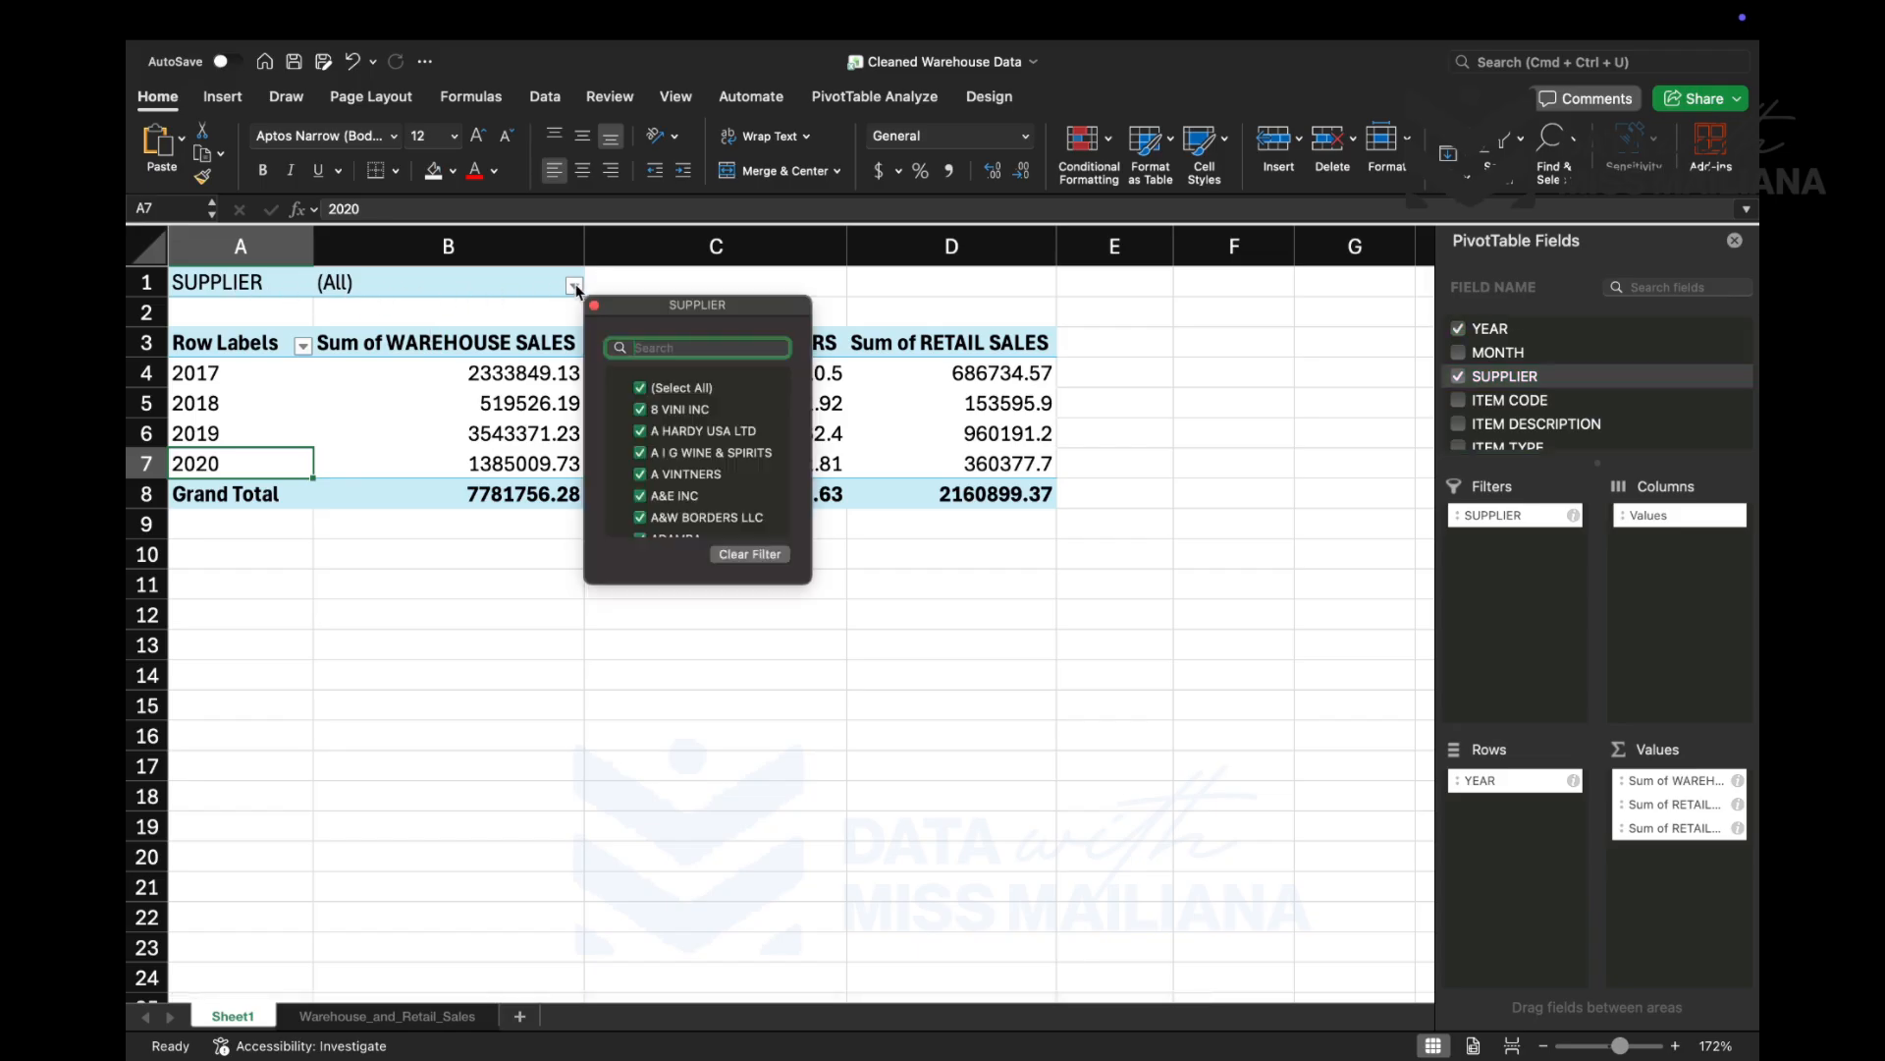
pyautogui.click(641, 389)
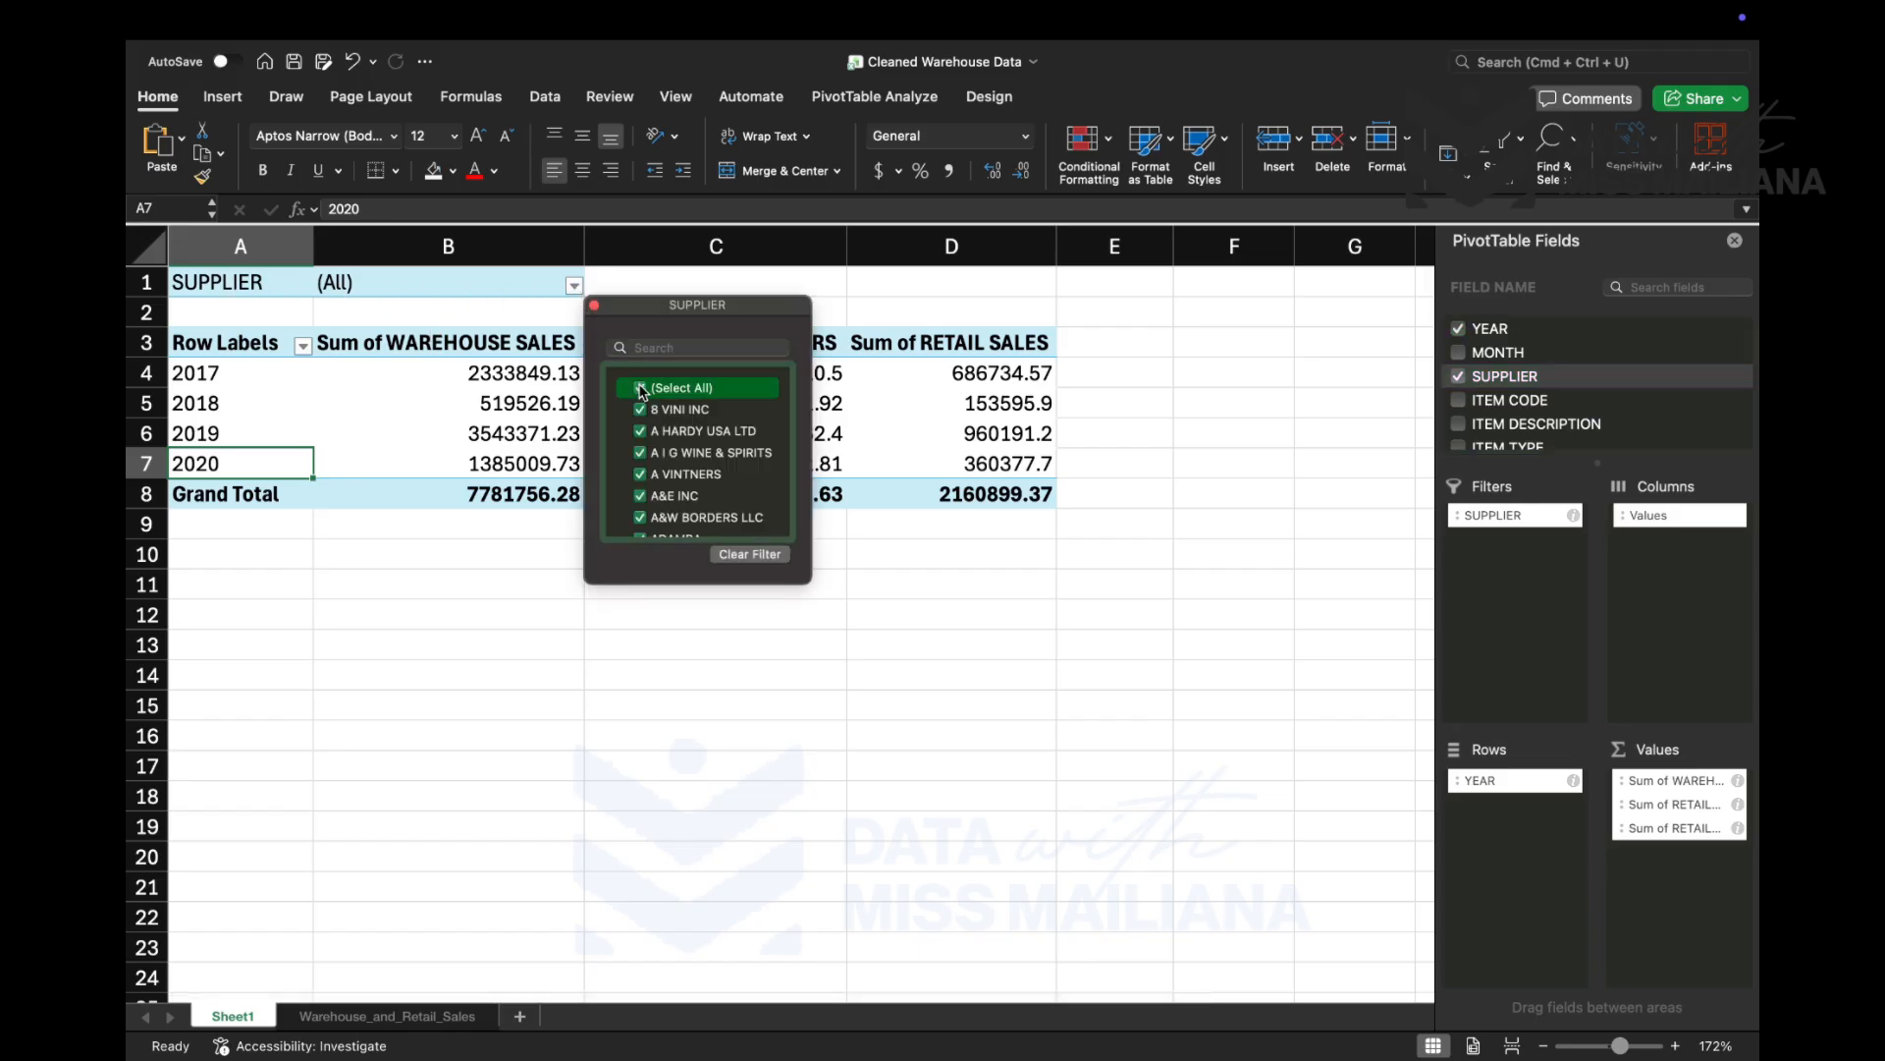
pyautogui.click(574, 287)
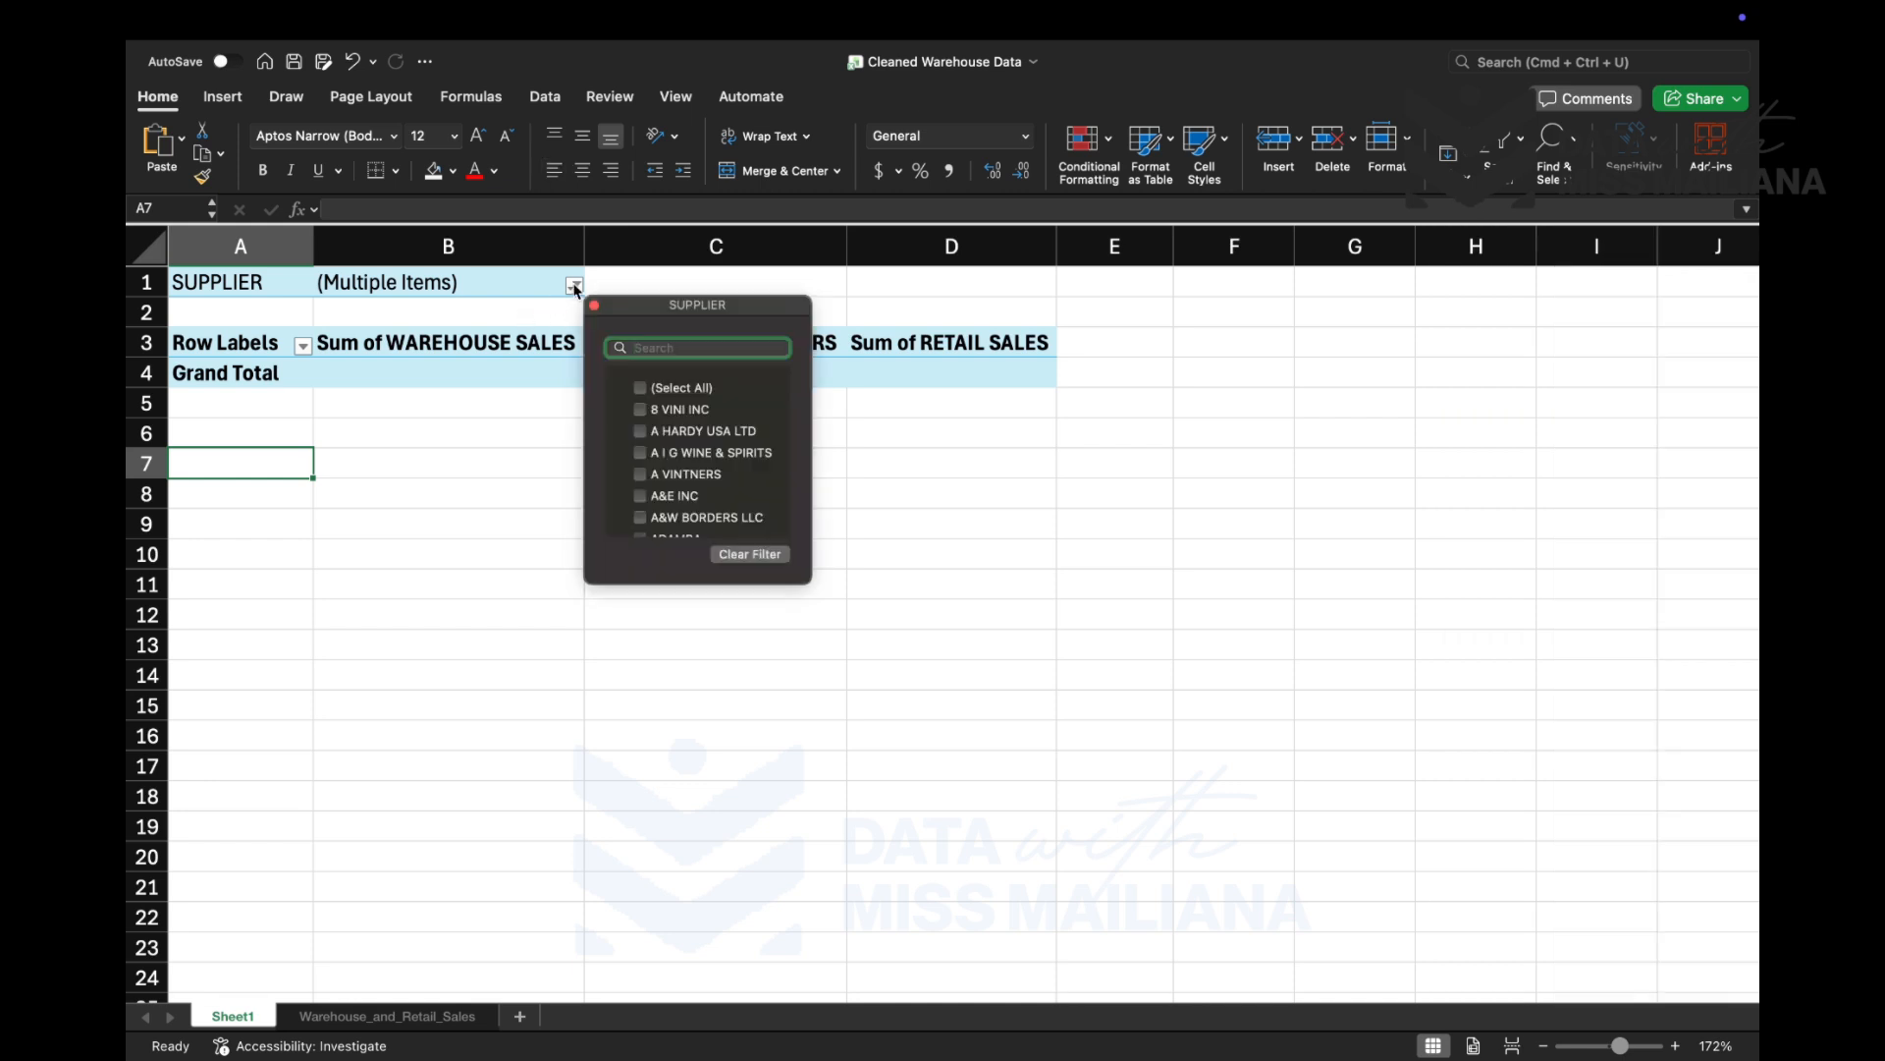
pyautogui.click(641, 411)
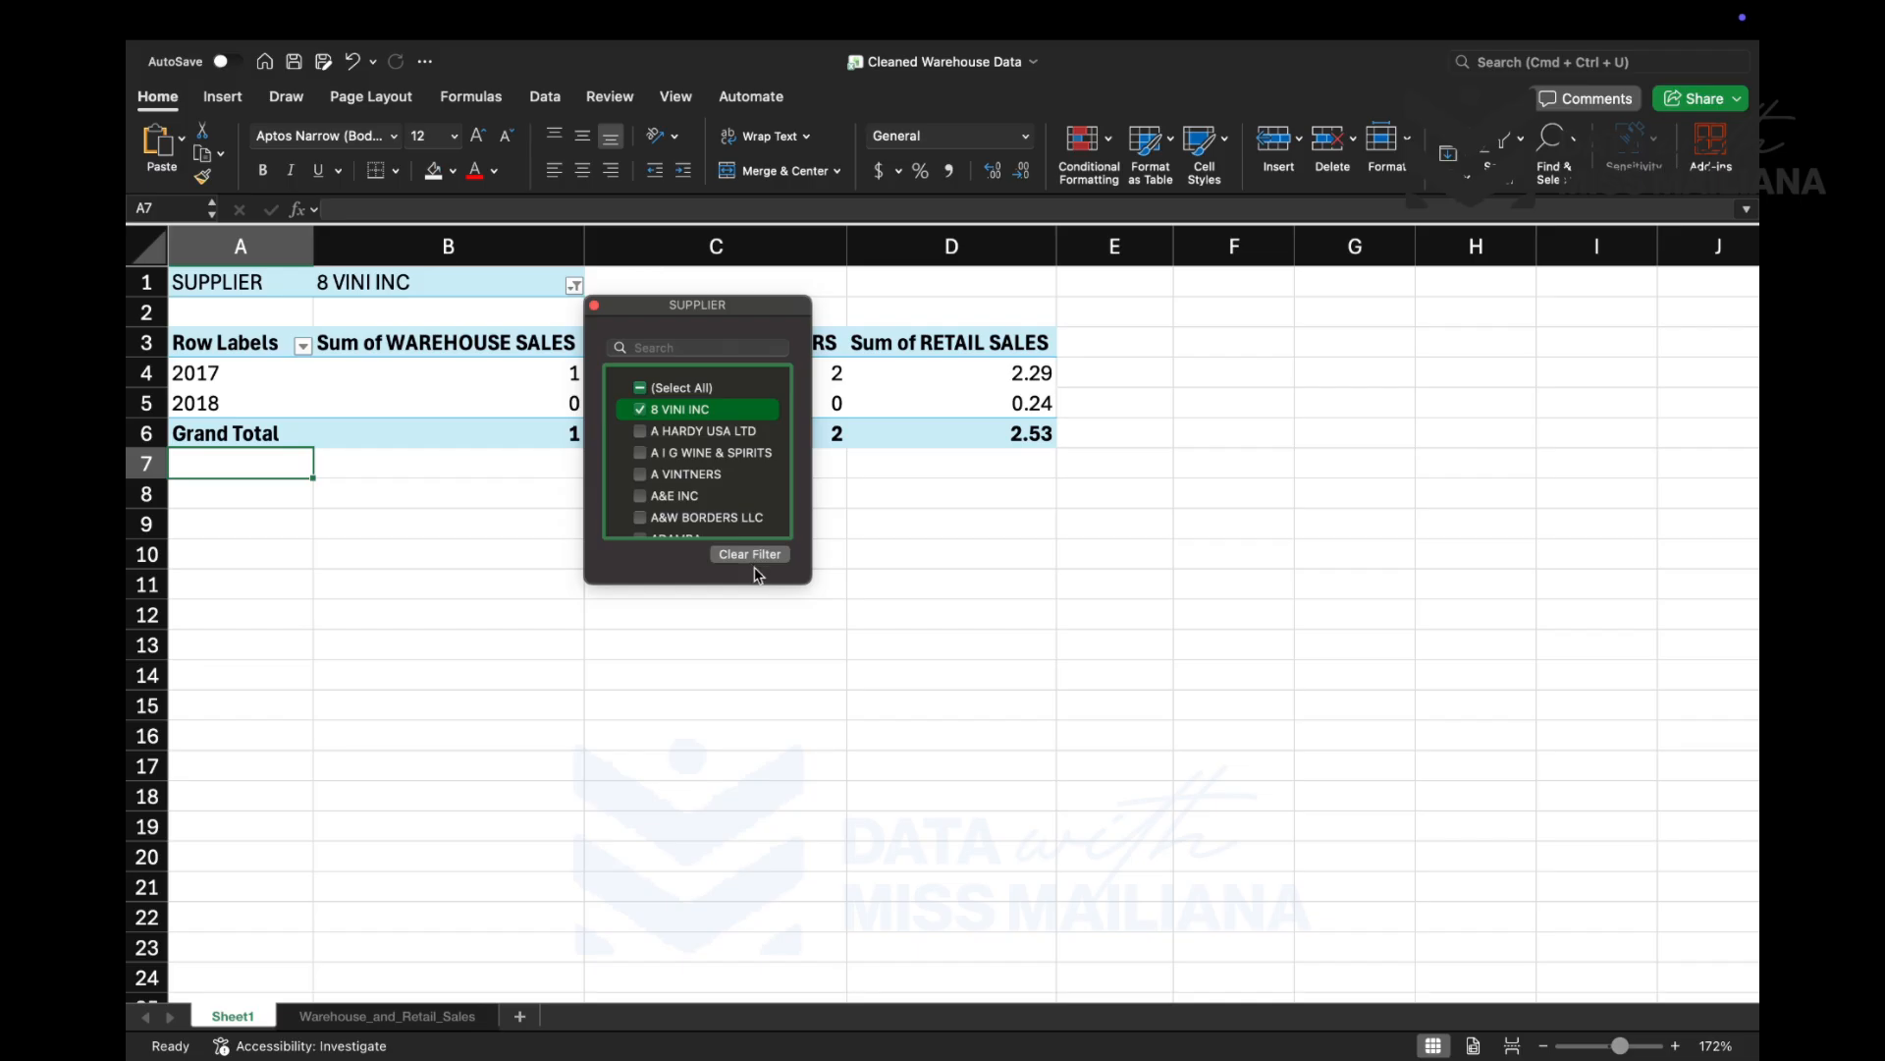
pyautogui.click(837, 601)
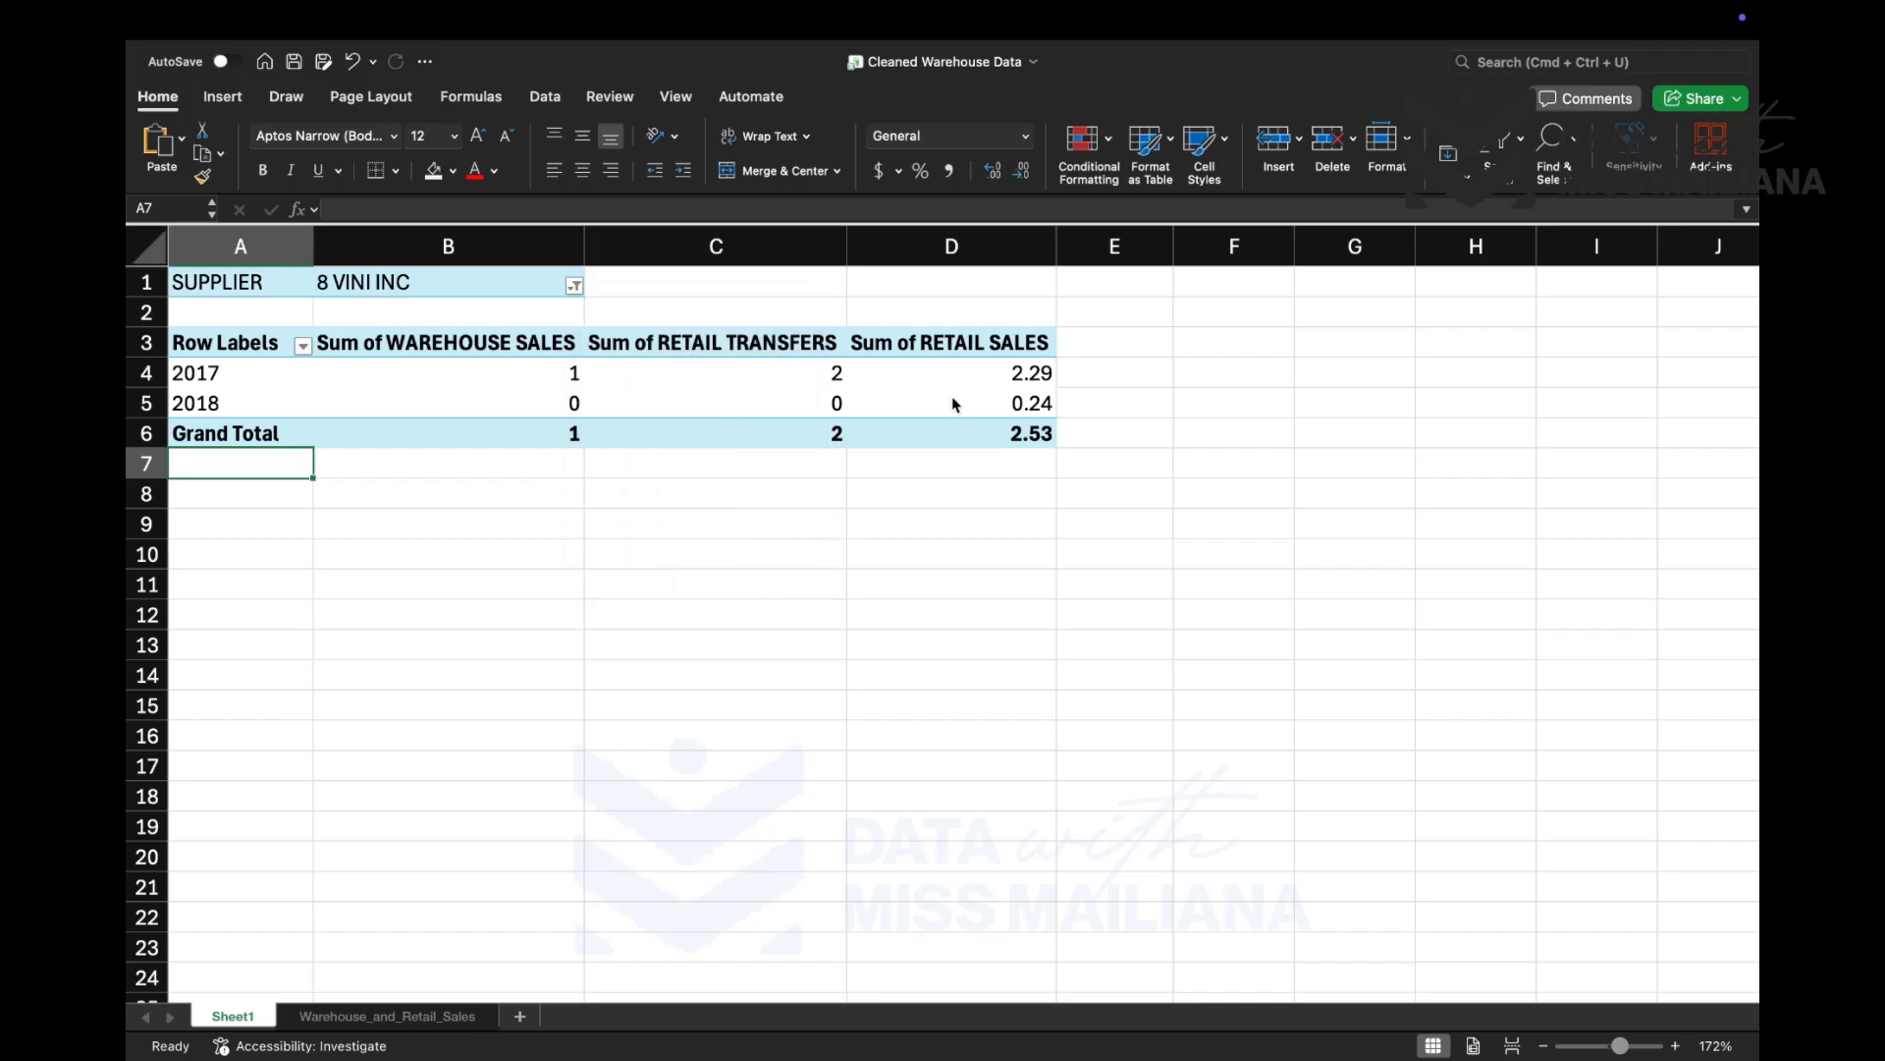
# - Include A HARDY USA LTD and A I G WINE & SPIRITS in the SUPPLIER report filter as well
pyautogui.click(574, 286)
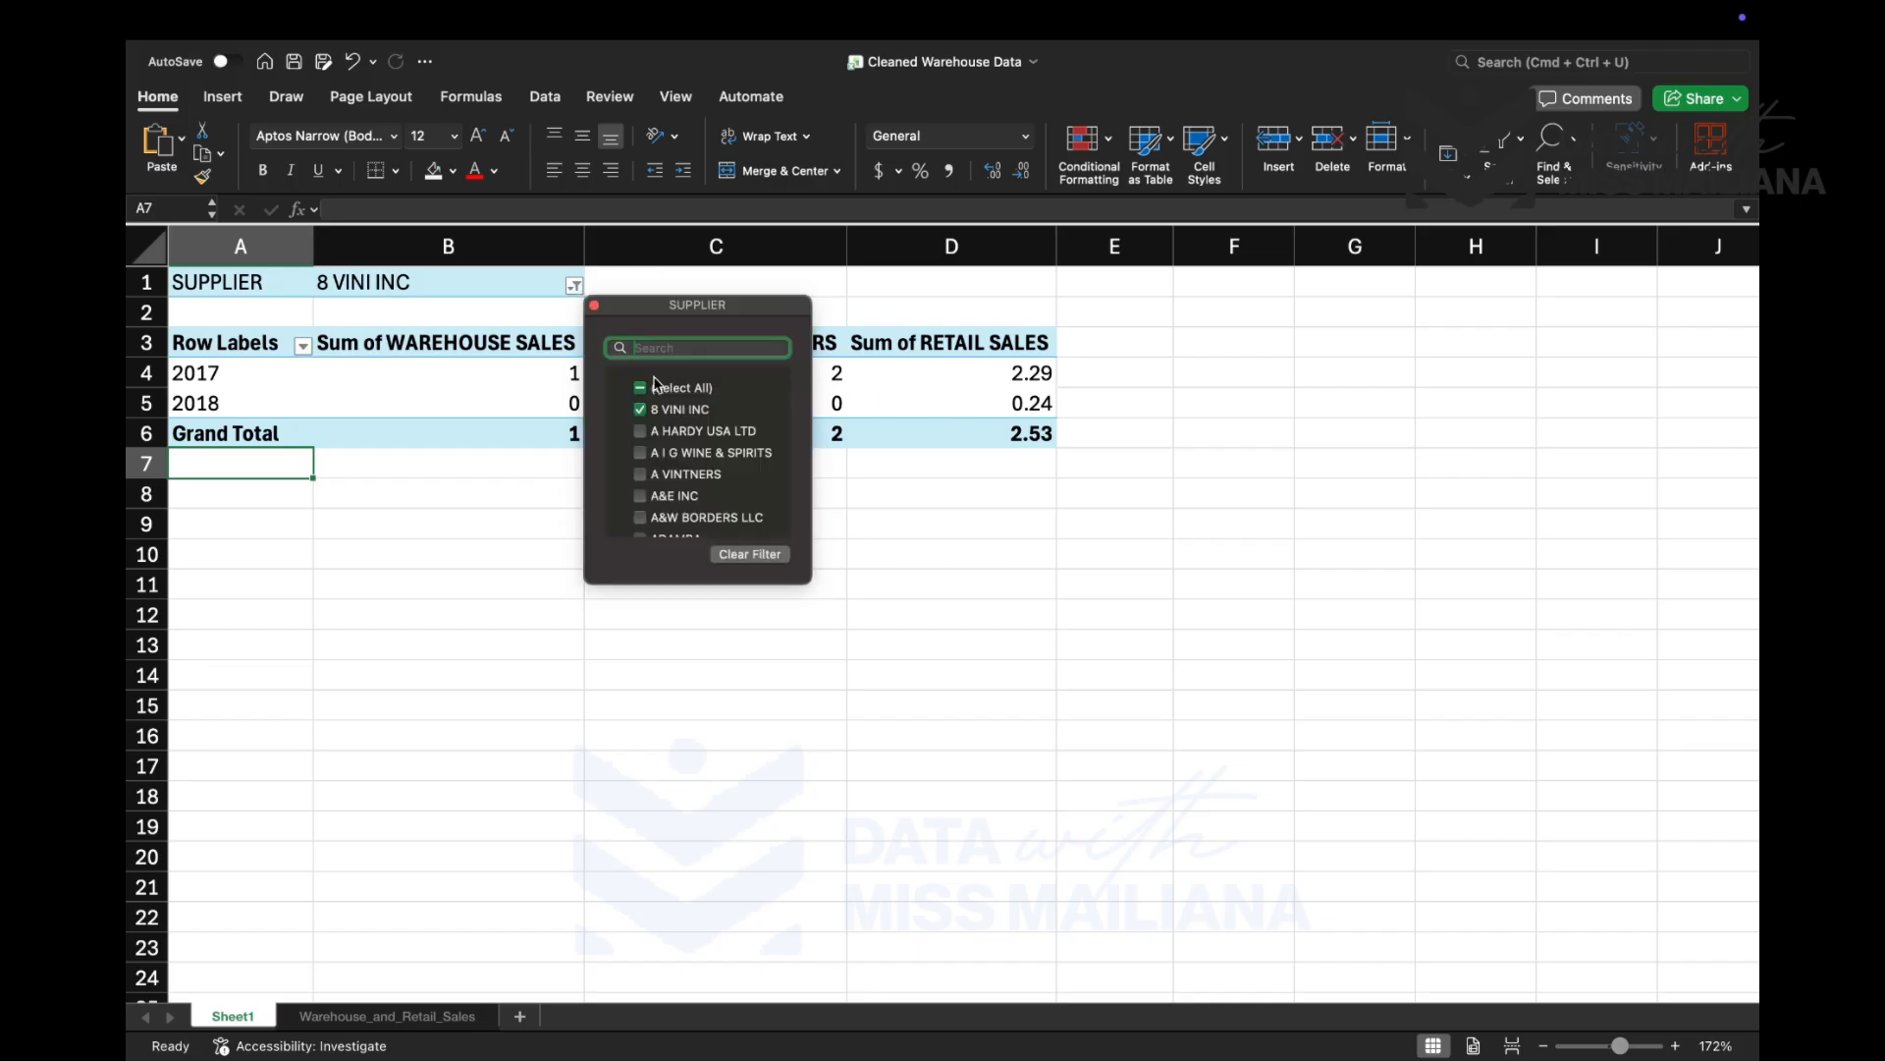
pyautogui.click(653, 431)
pyautogui.click(641, 454)
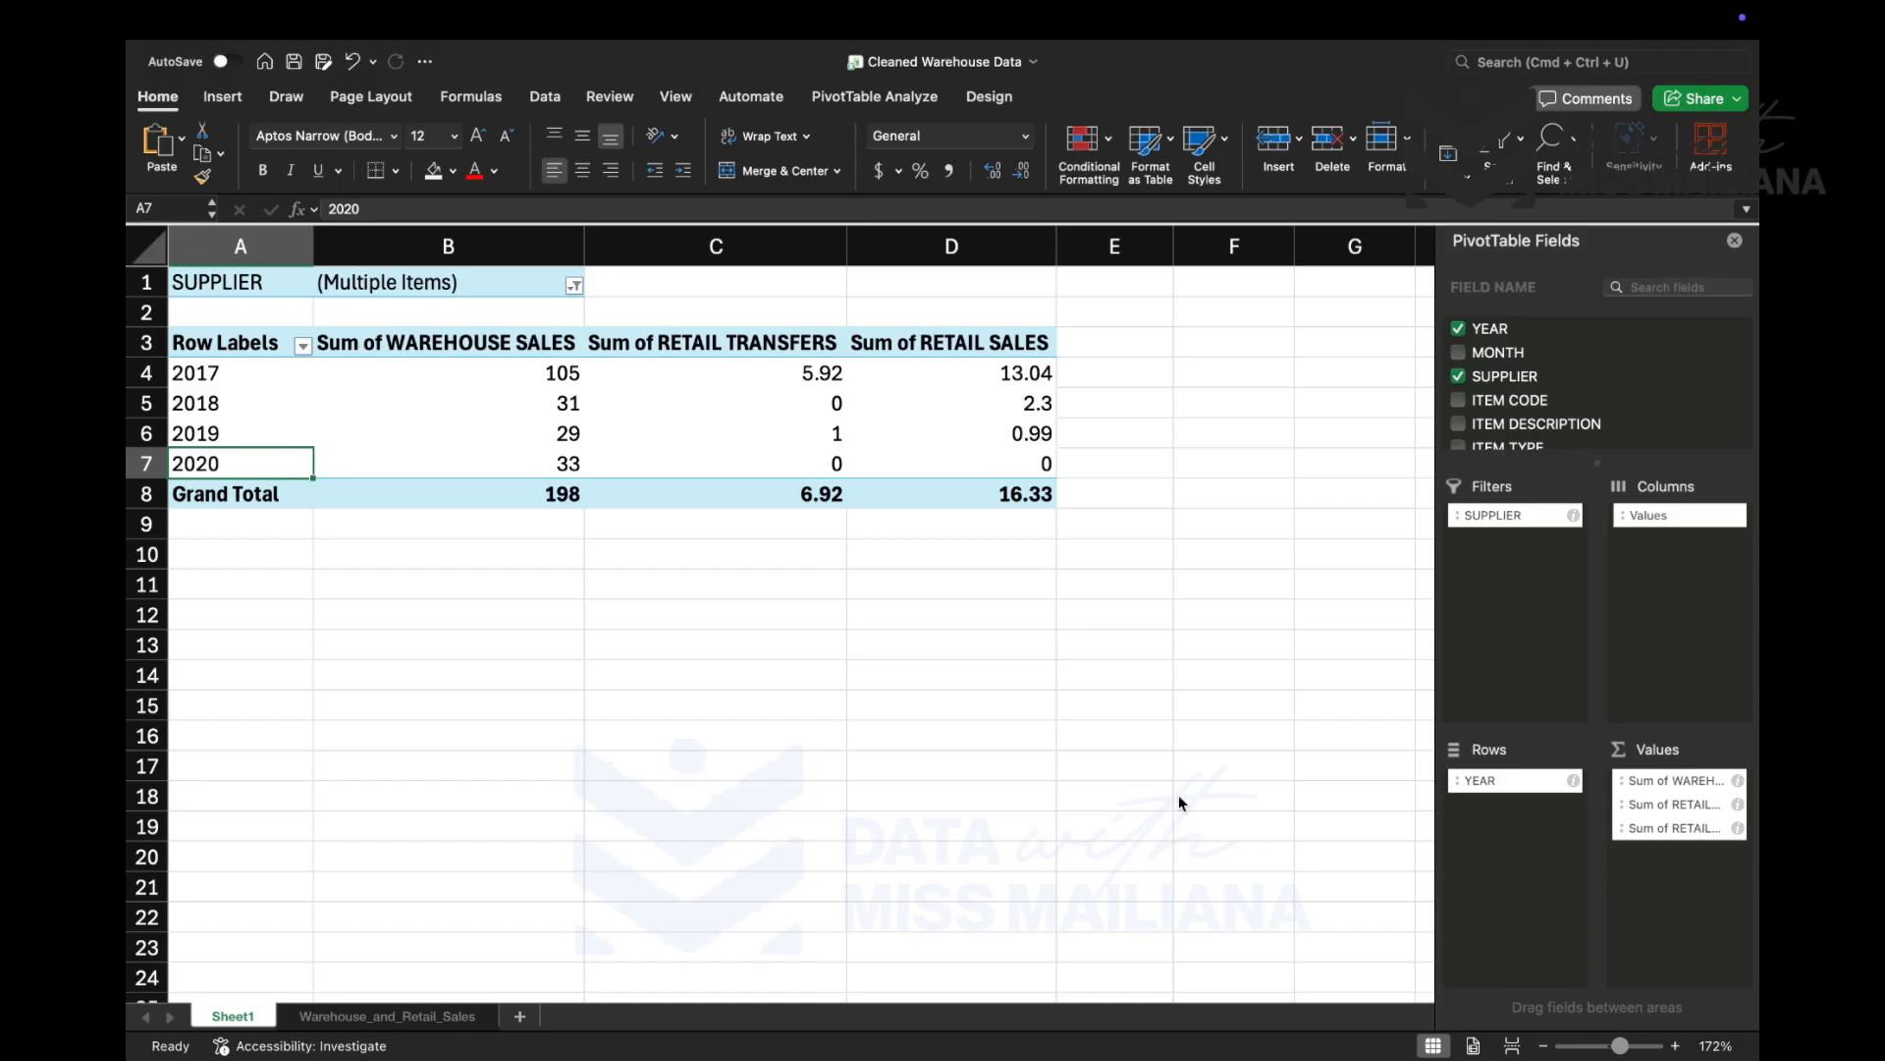
pyautogui.press('super+shift+5')
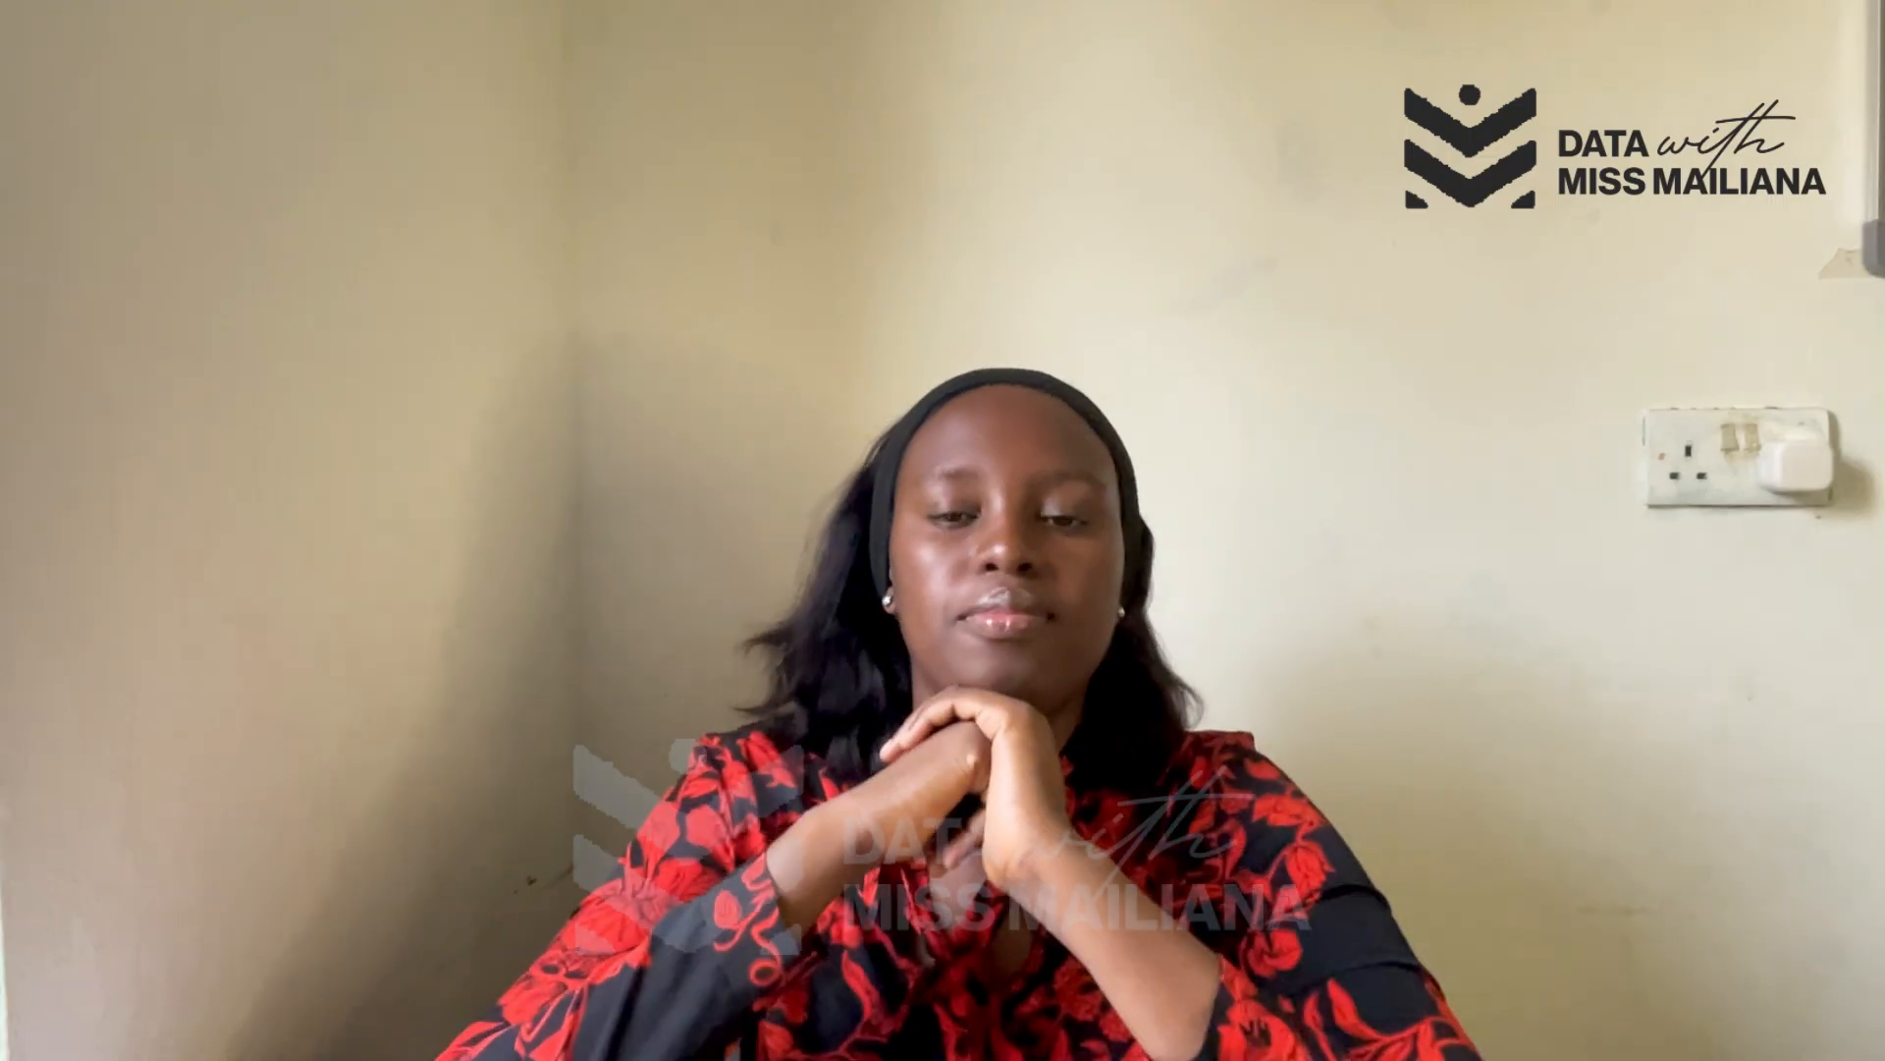